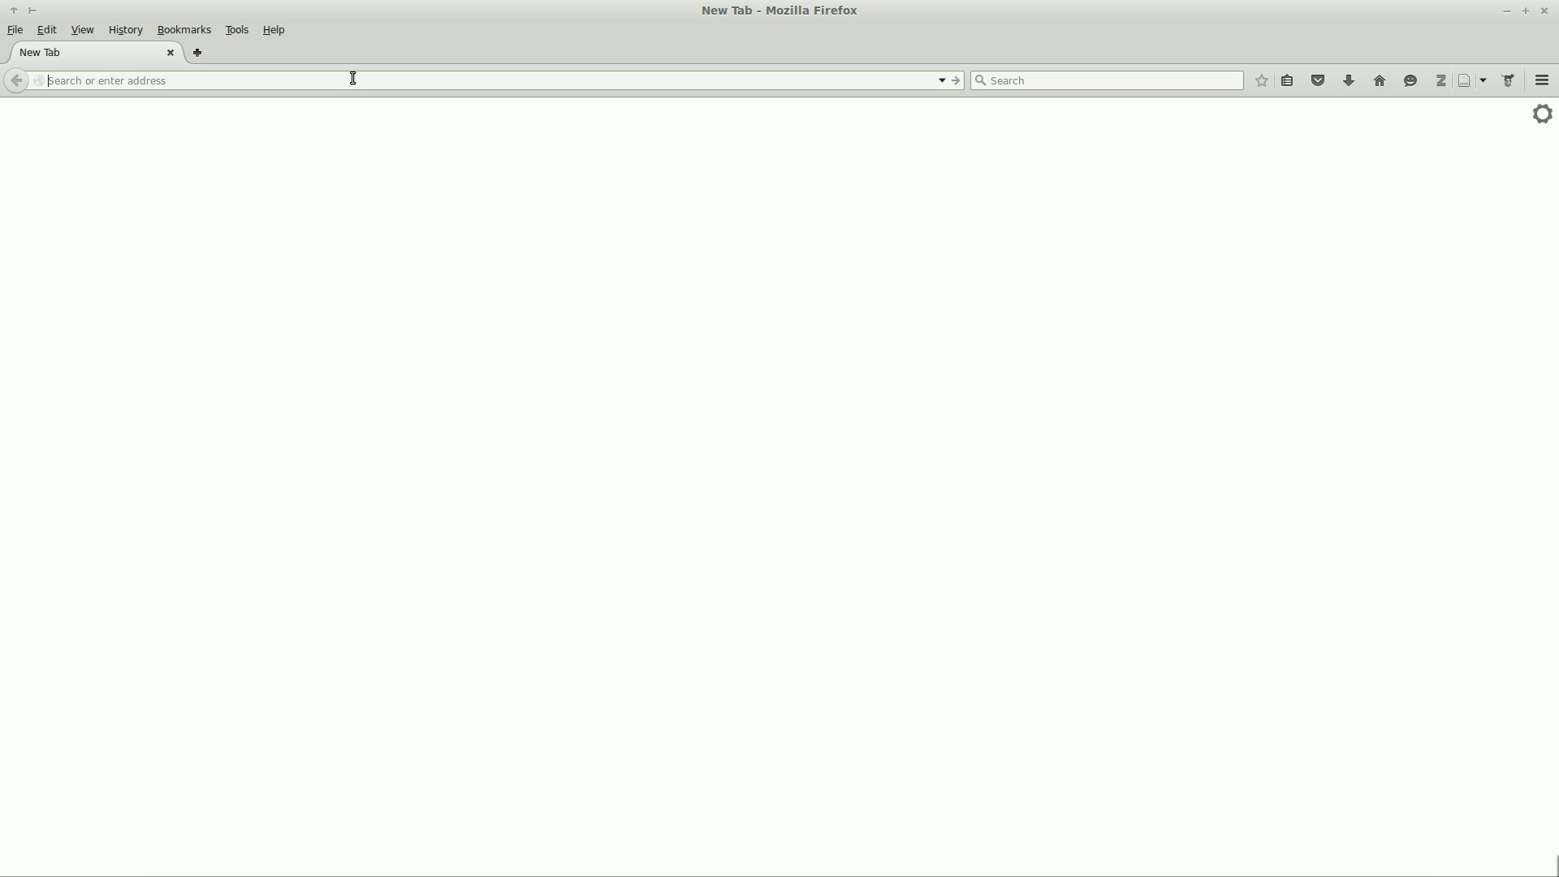
- Go to tiddlywiki.com and download the empty TiddlyWiki from the GettingStarted instructions, saving empty.html to disk
{"action": "type", "text": "tiddlywiki.com"}
{"action": "key", "text": "Return"}
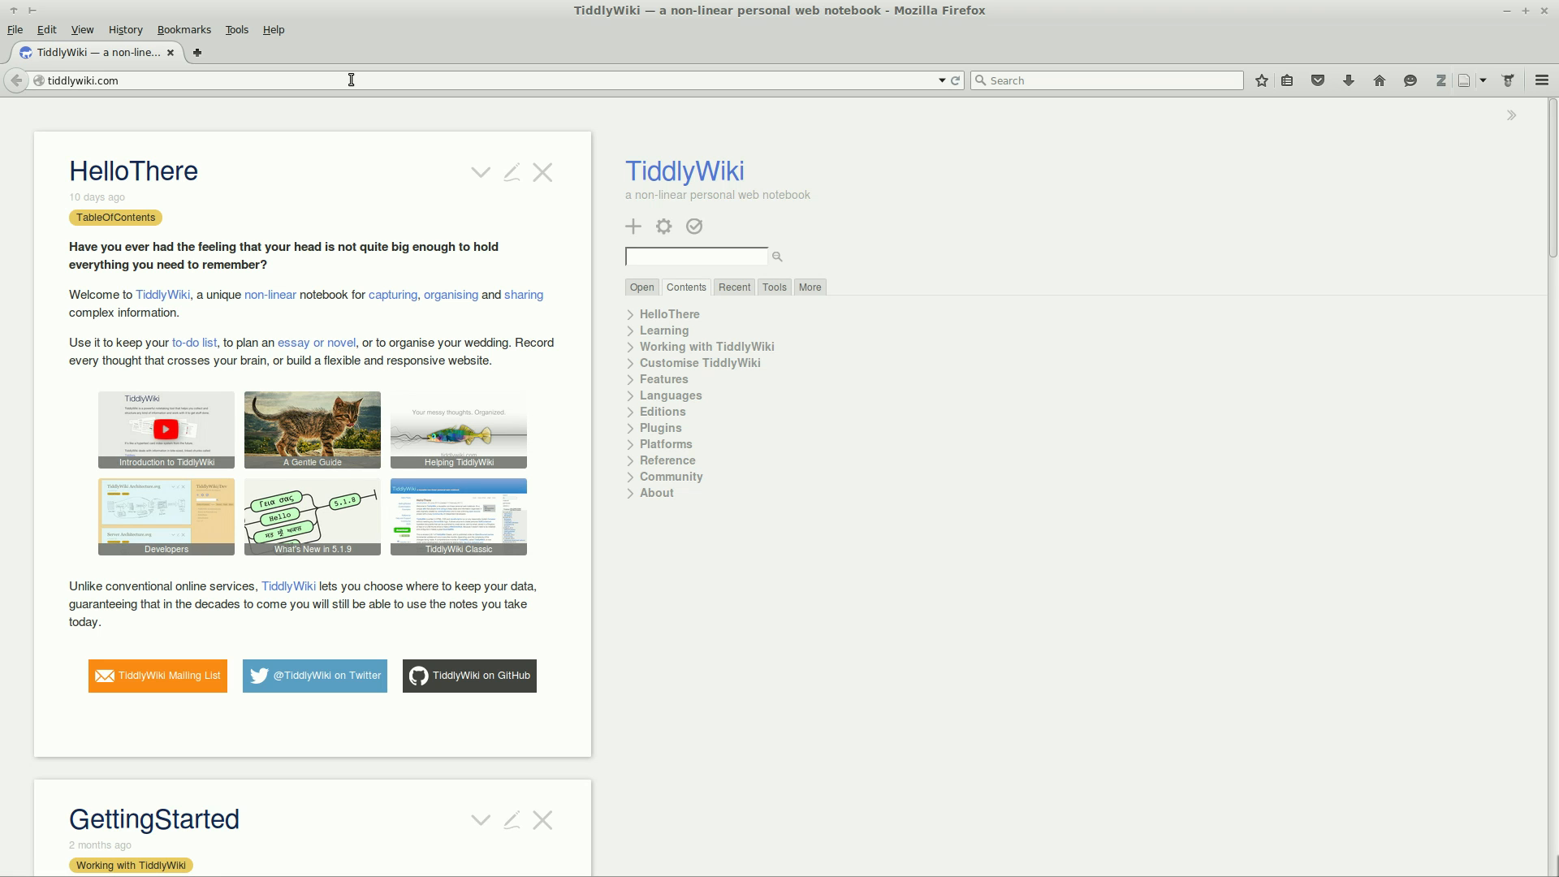
{"action": "scroll", "coordinate": [334, 174], "scroll_direction": "down", "scroll_amount": 6}
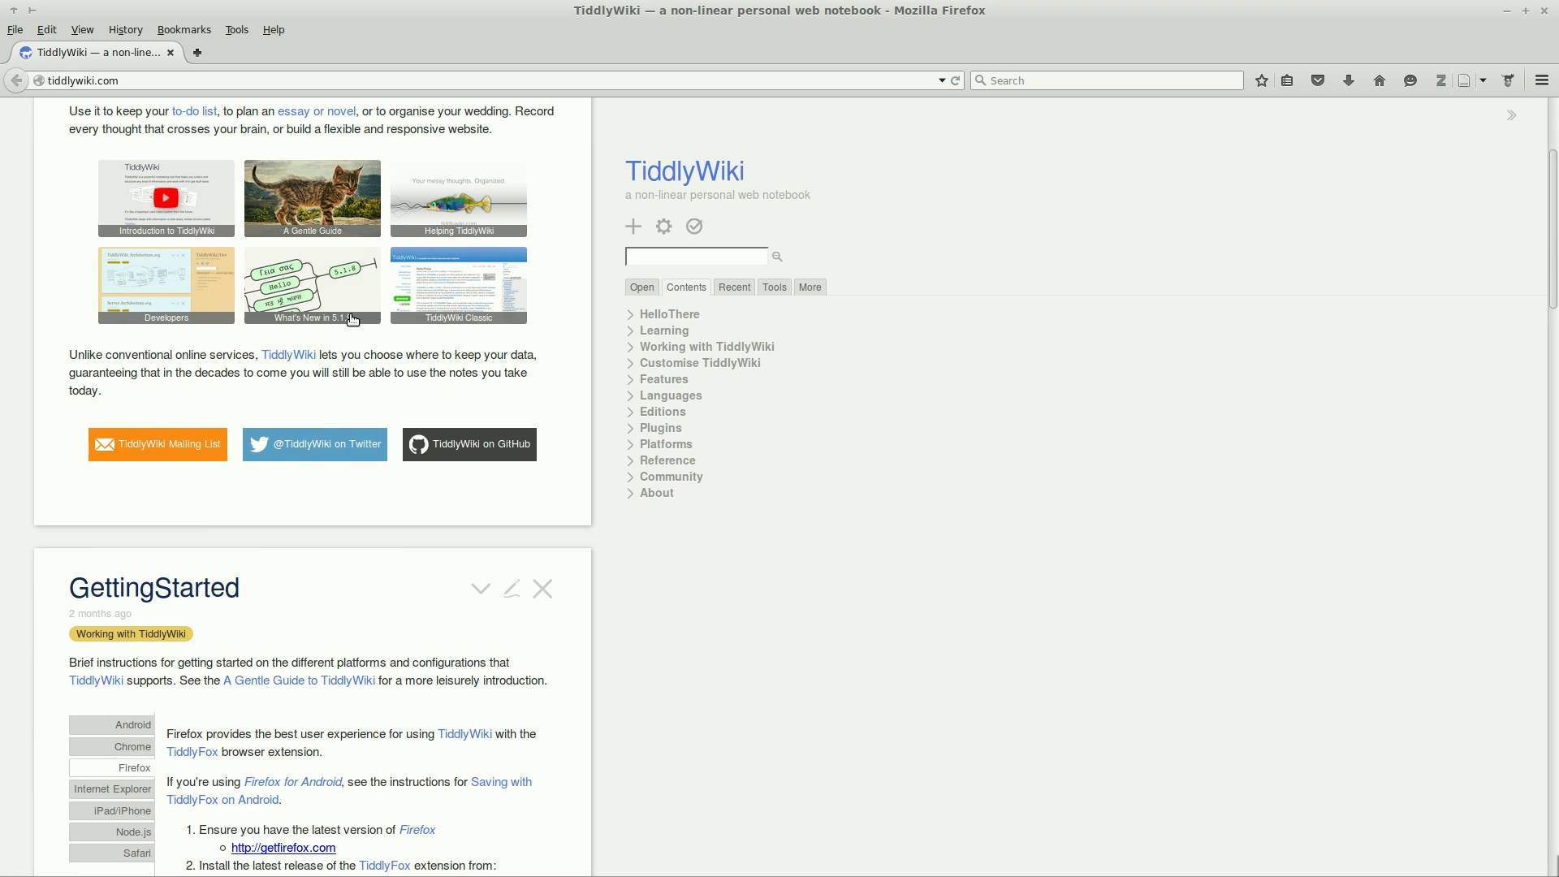
{"action": "scroll", "coordinate": [358, 391], "scroll_direction": "down", "scroll_amount": 7}
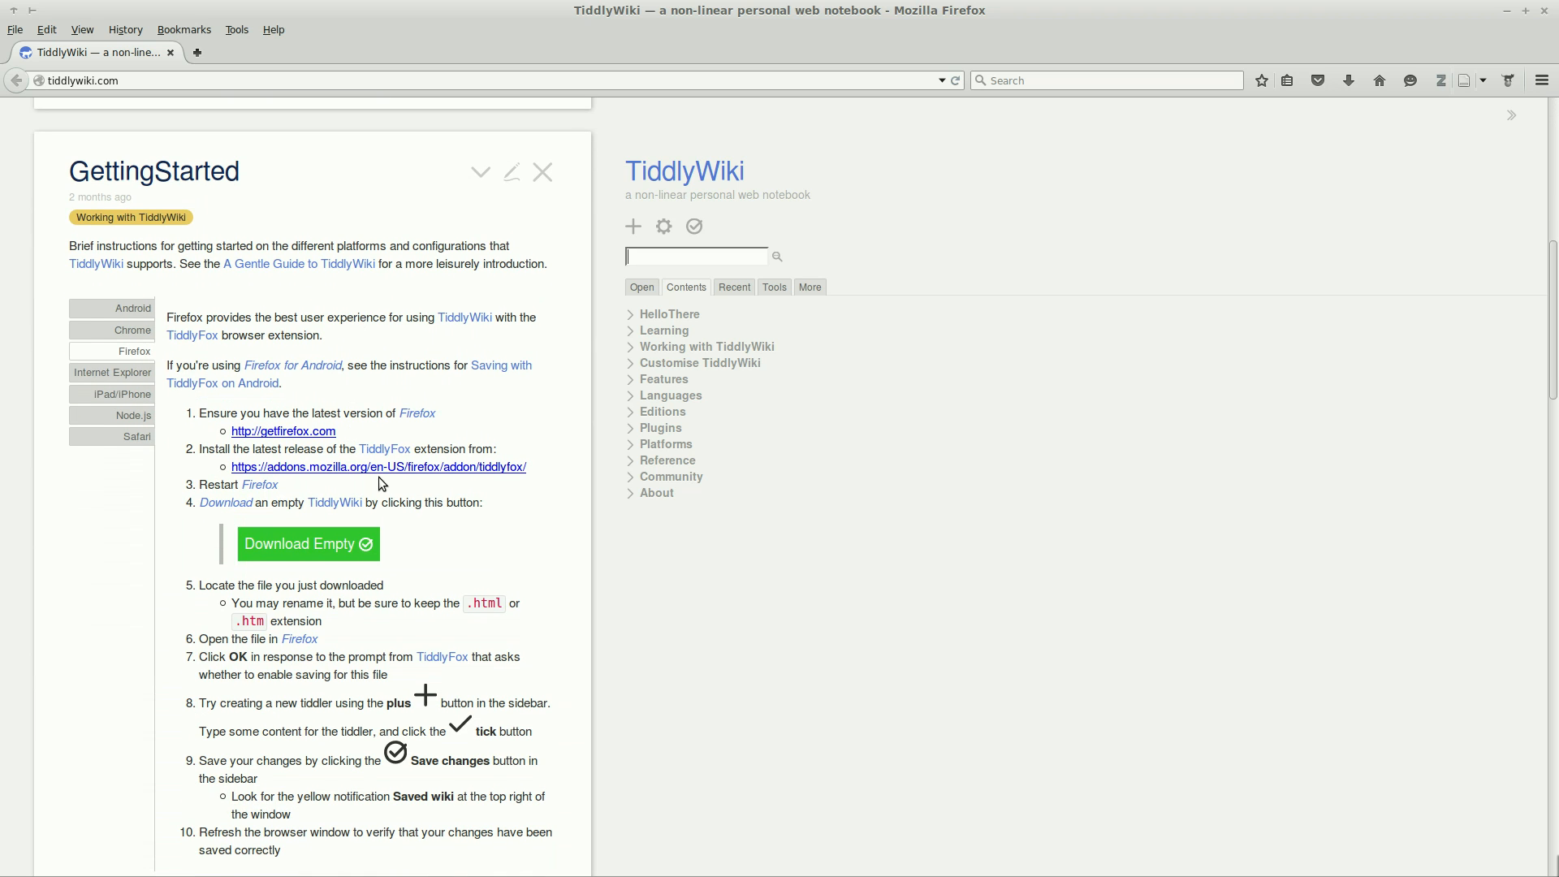
{"action": "left_click", "coordinate": [352, 553]}
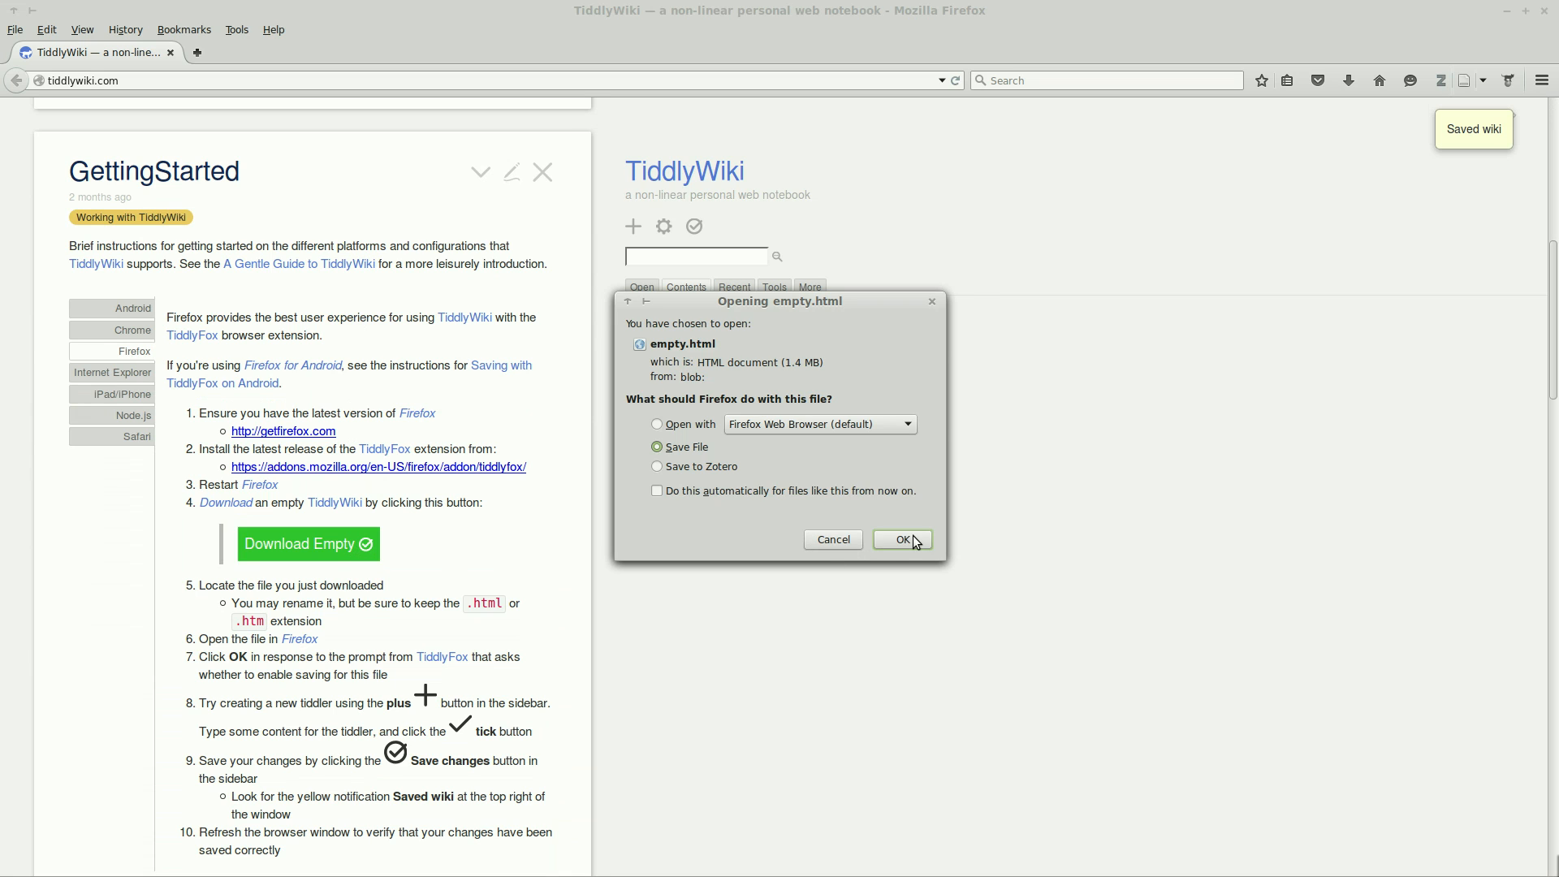
{"action": "left_click", "coordinate": [915, 542]}
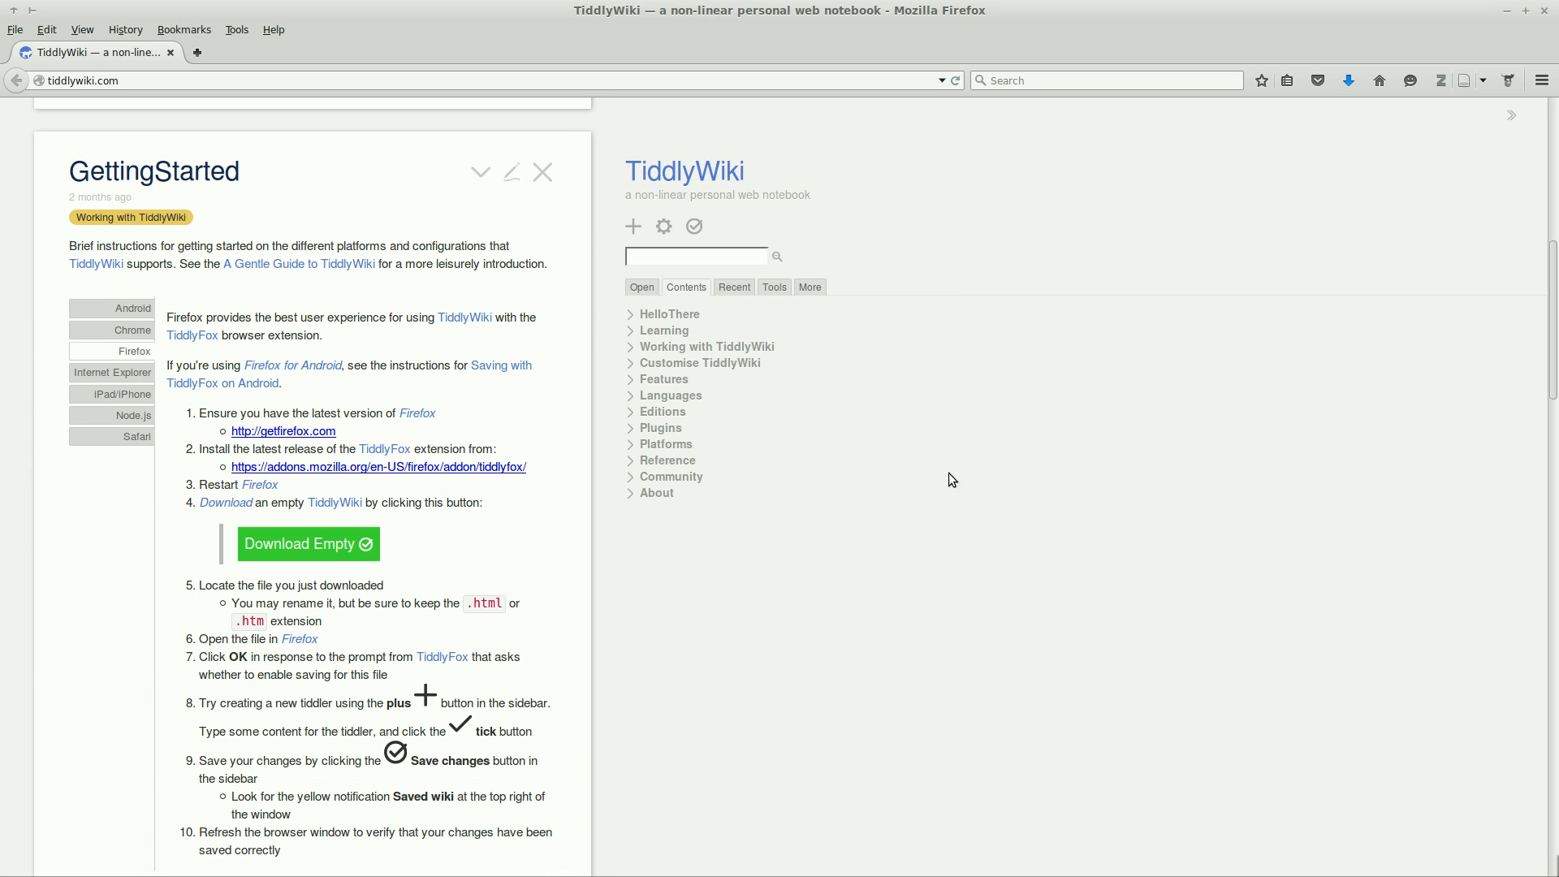
- Show the downloaded empty.html in its containing folder and rename it to my_personal_wiki.html
{"action": "left_click", "coordinate": [1349, 83]}
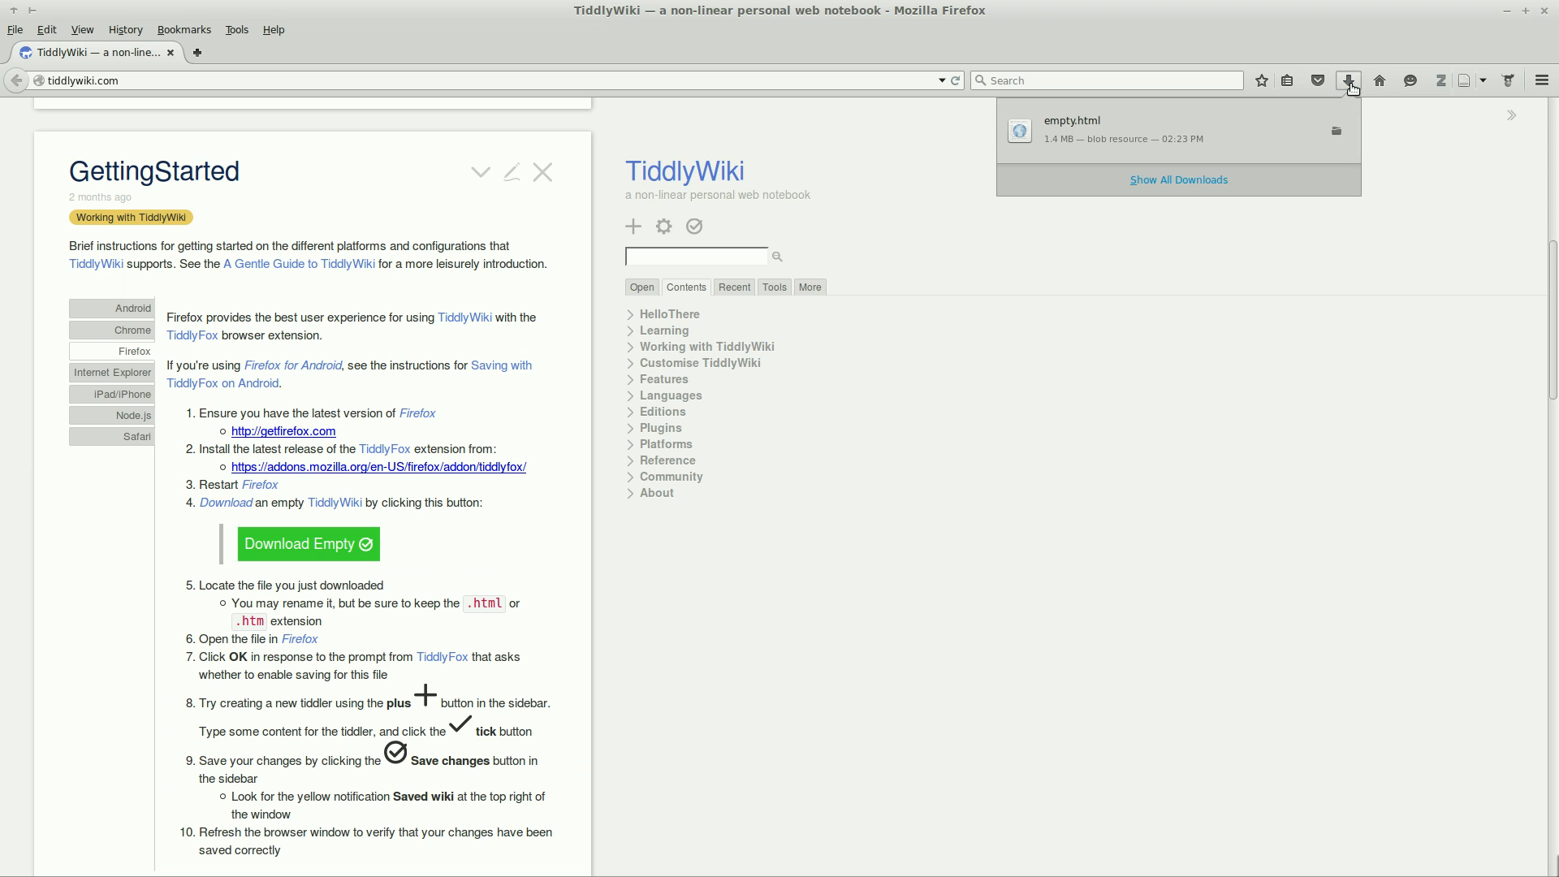
{"action": "left_click", "coordinate": [1335, 132]}
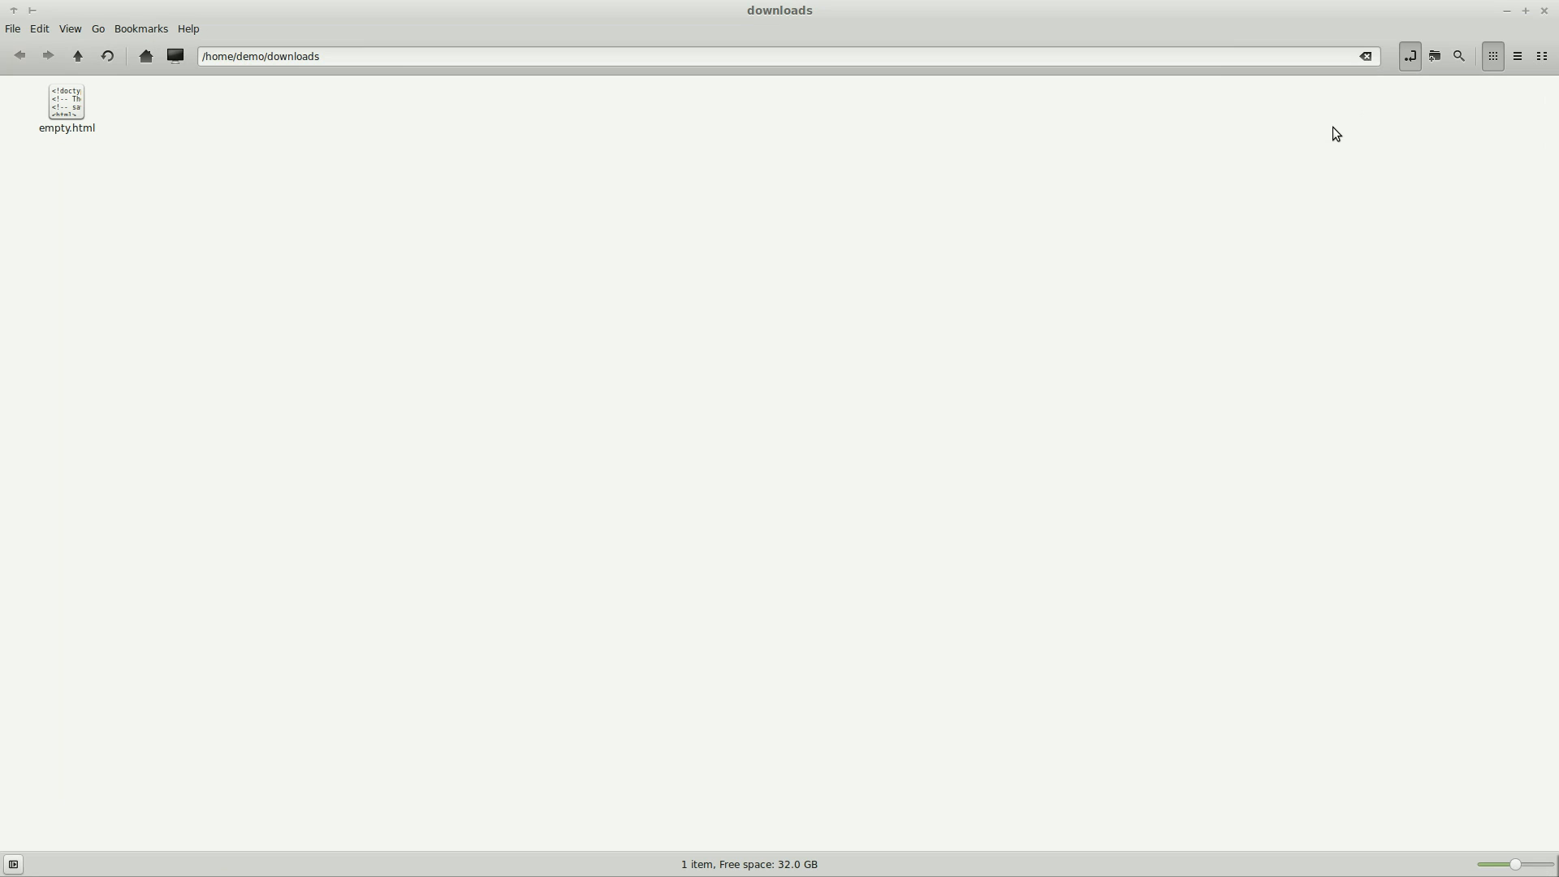
{"action": "left_click_drag", "start_coordinate": [96, 132], "coordinate": [117, 182]}
{"action": "left_click", "coordinate": [86, 137]}
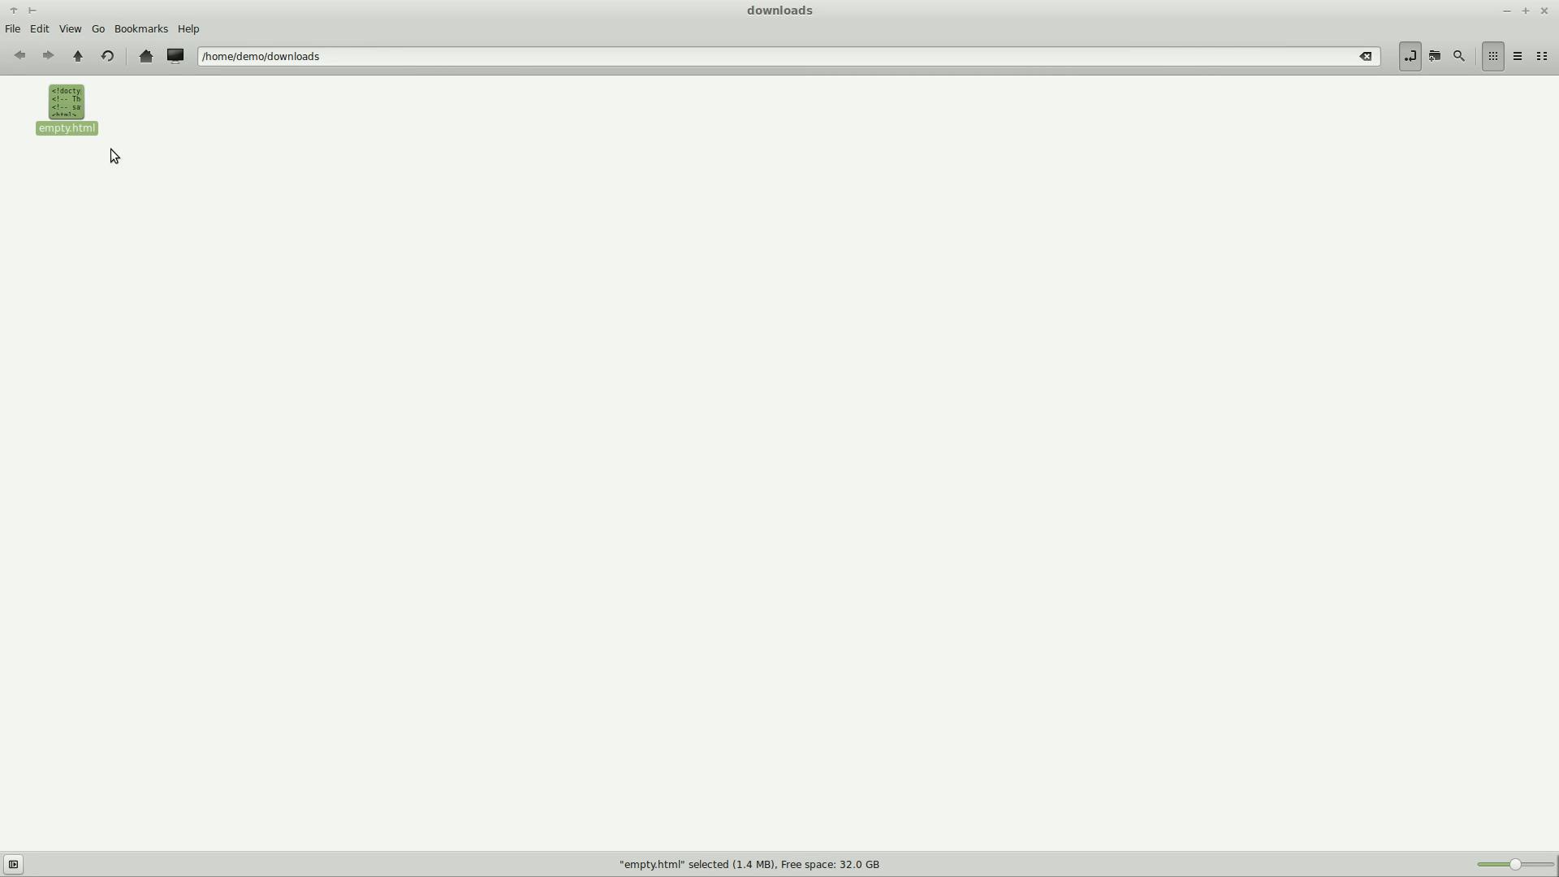
{"action": "key", "text": "F2"}
{"action": "type", "text": "my-per"}
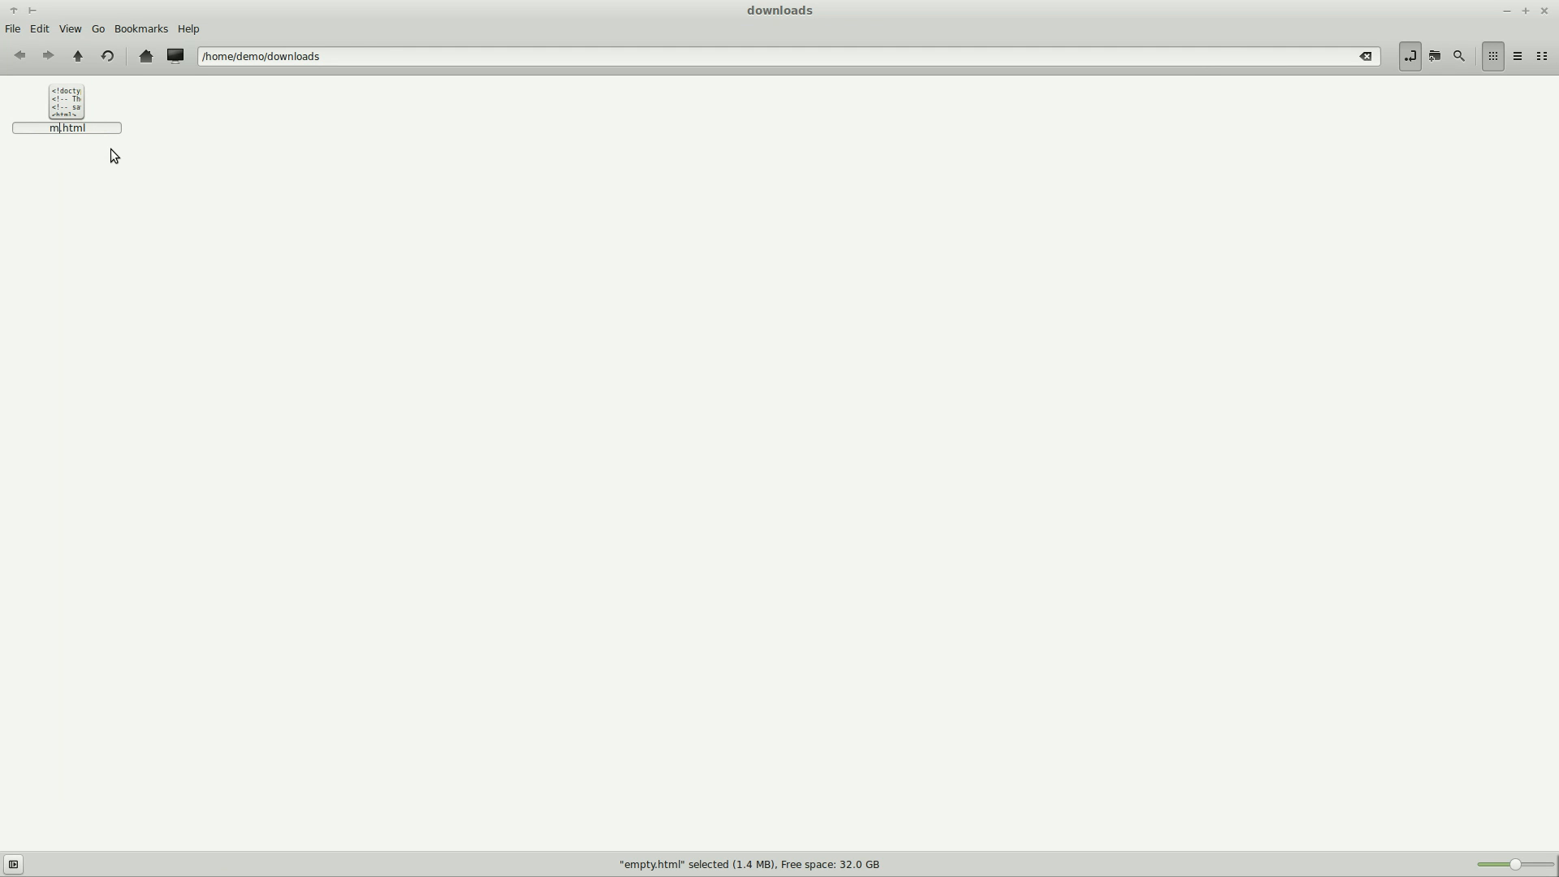
{"action": "type", "text": "sonal_ wiki"}
{"action": "key", "text": "Return"}
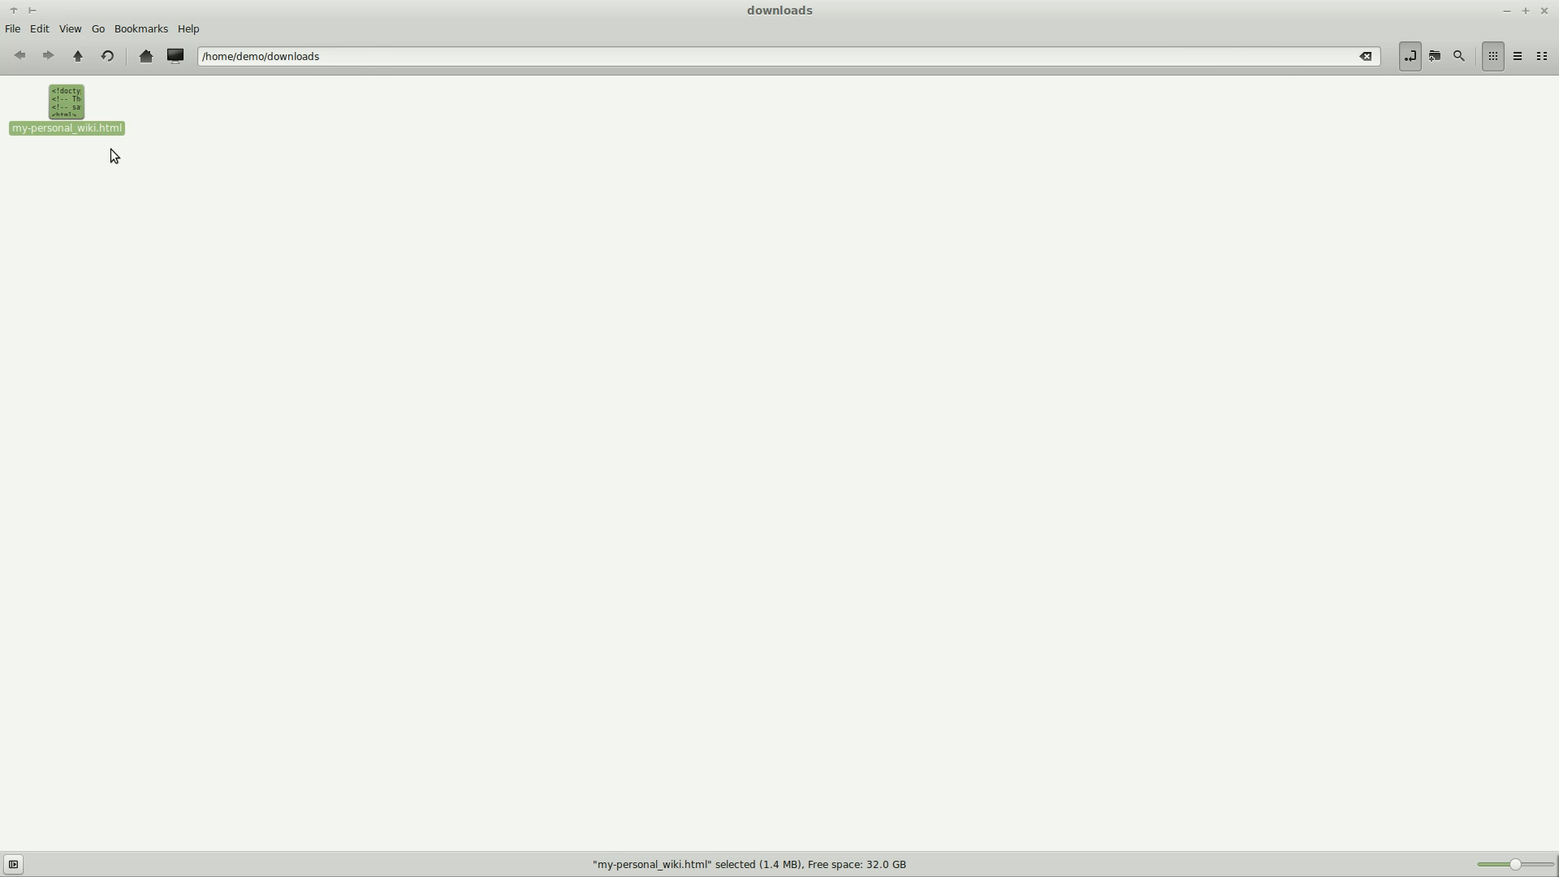
{"action": "left_click", "coordinate": [32, 134]}
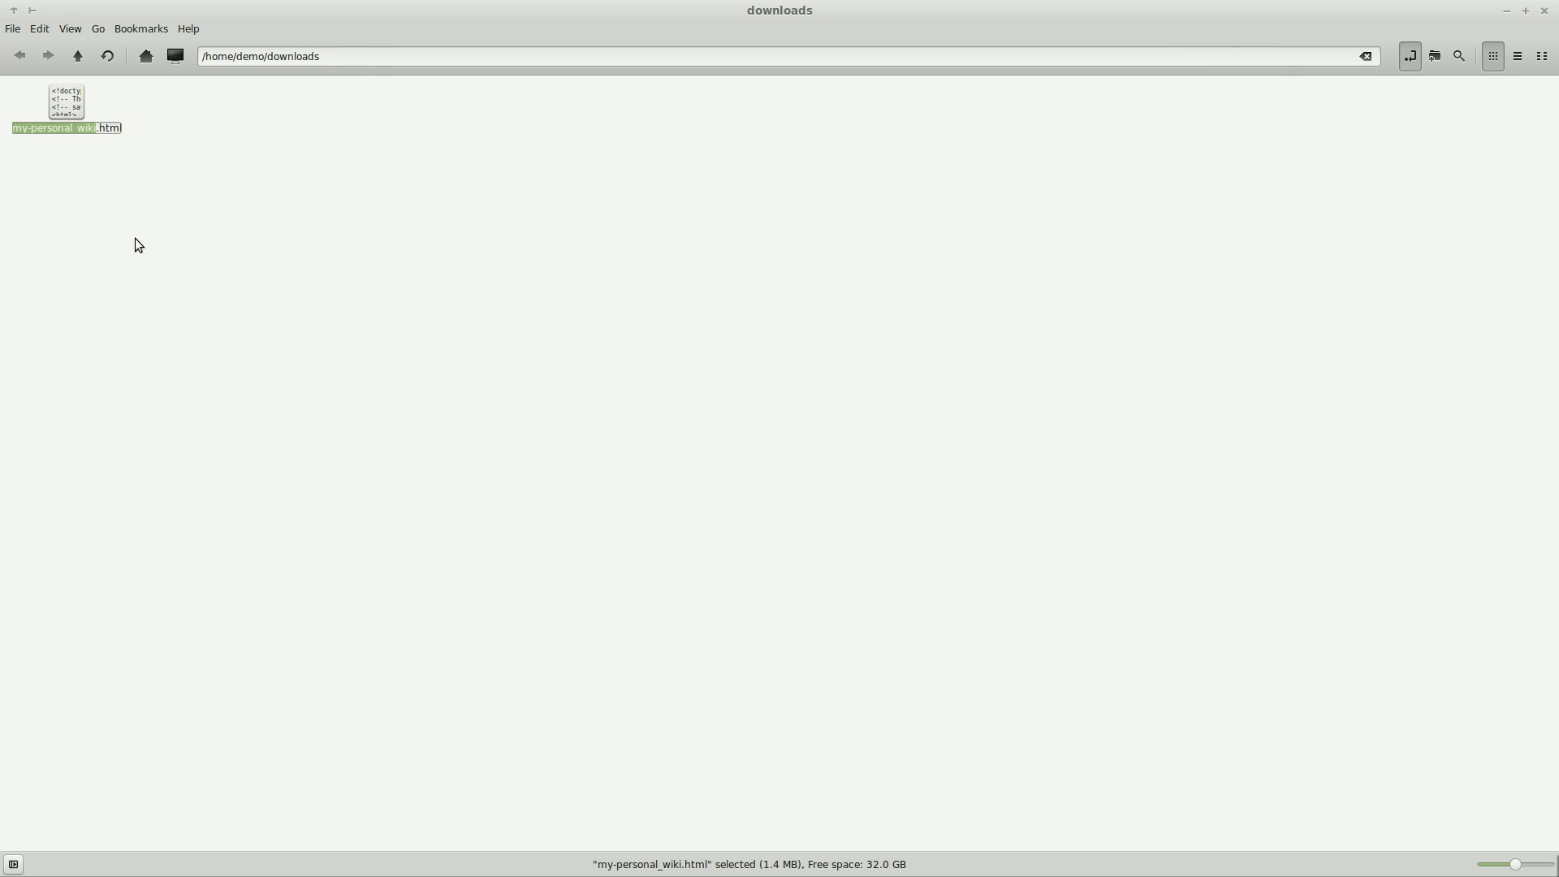
{"action": "type", "text": "_"}
{"action": "key", "text": "Return"}
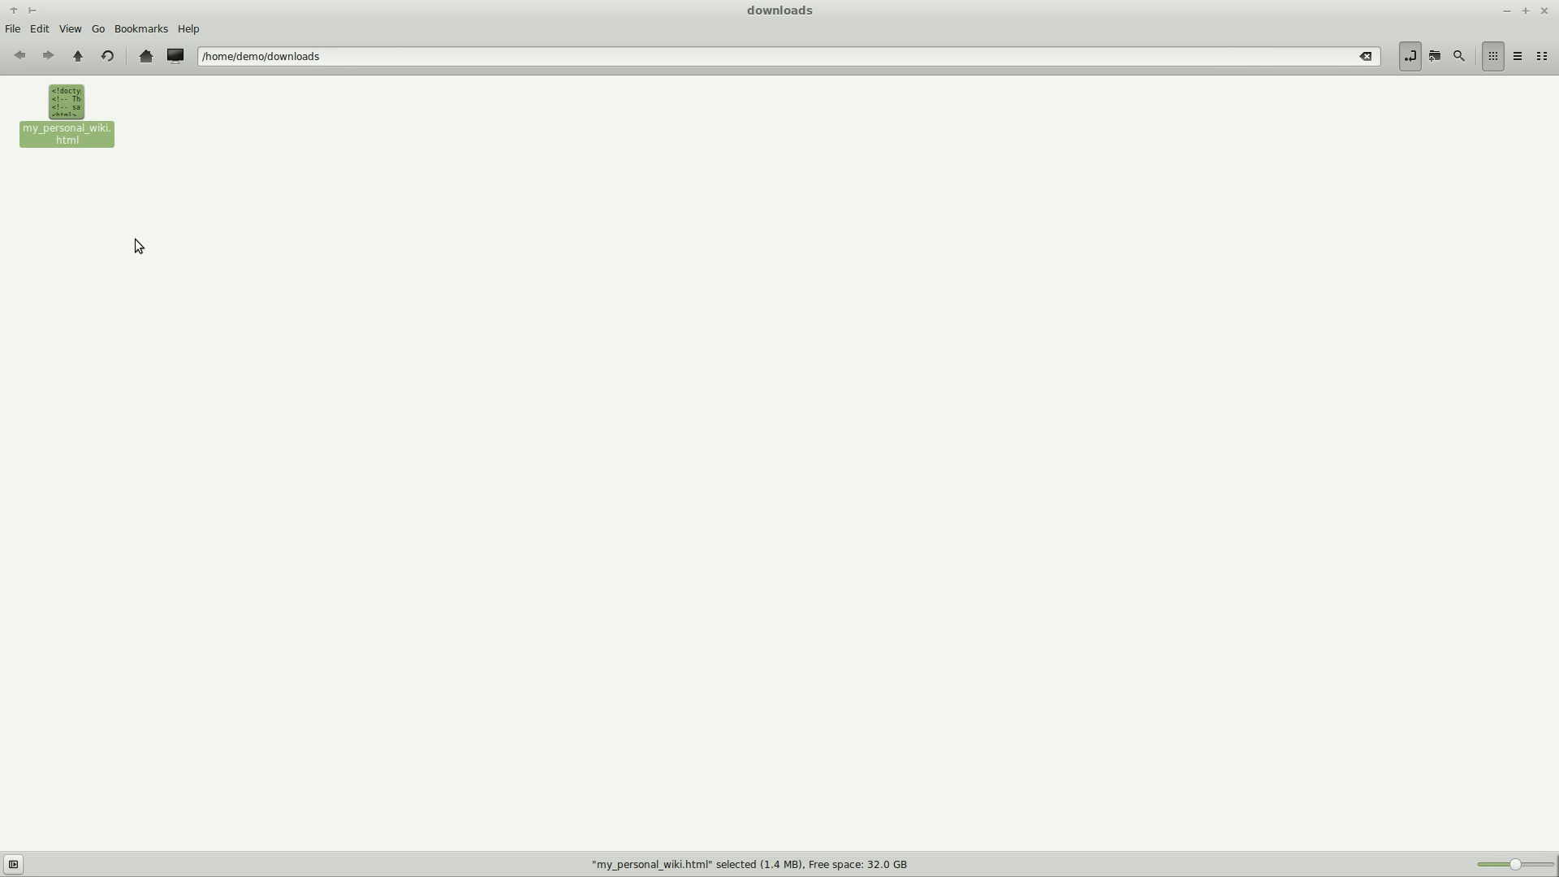
- Open my_personal_wiki.html in the browser and set the wiki's title to "My Notes"
{"action": "double_click", "coordinate": [100, 140]}
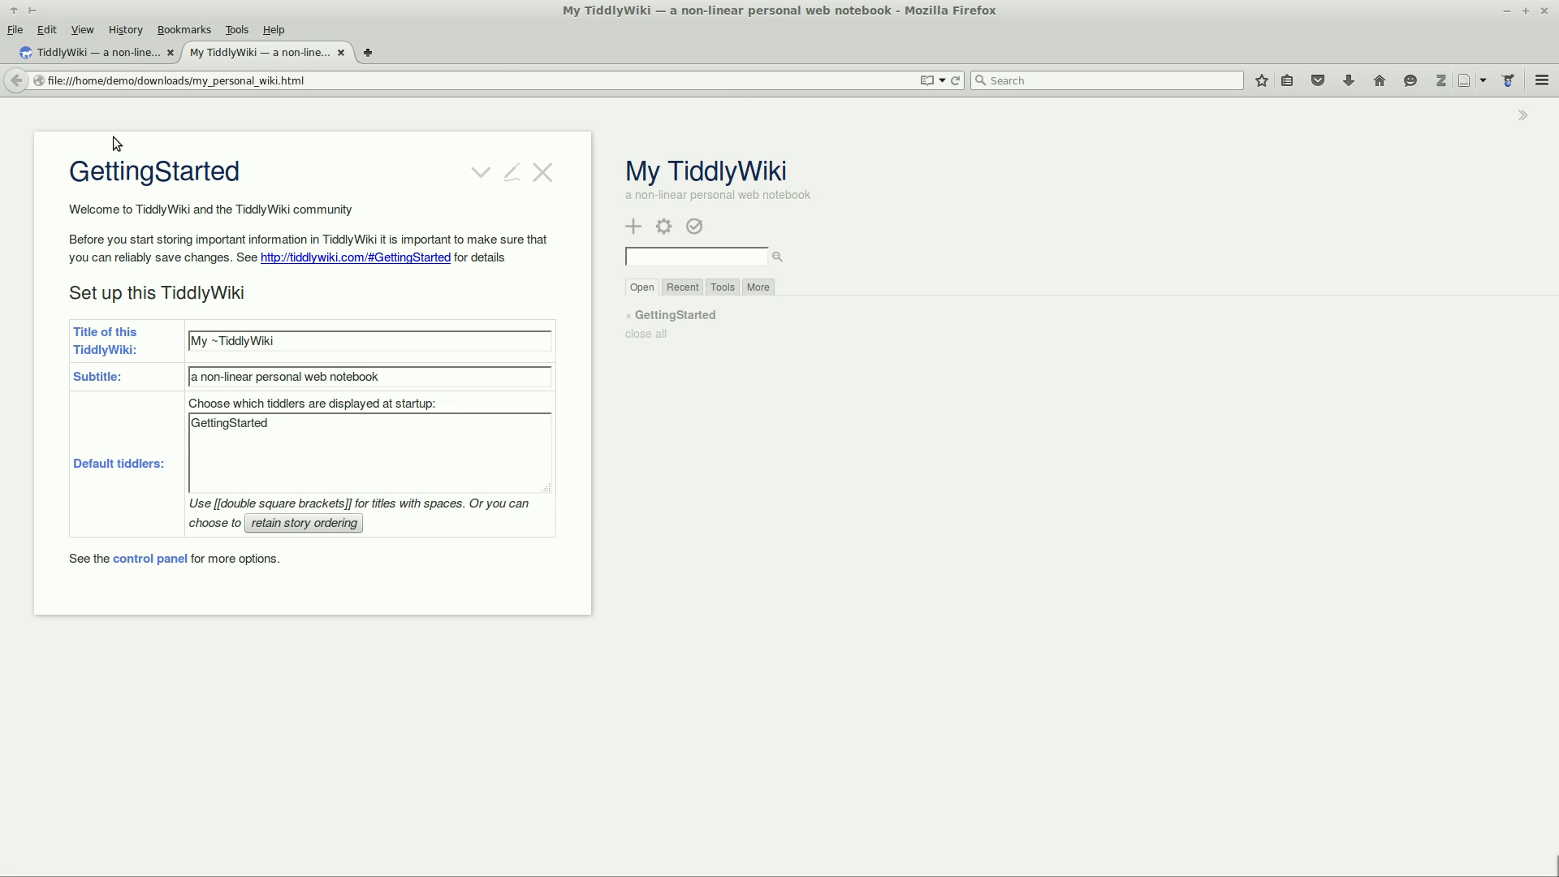
{"action": "left_click_drag", "start_coordinate": [328, 344], "coordinate": [90, 309]}
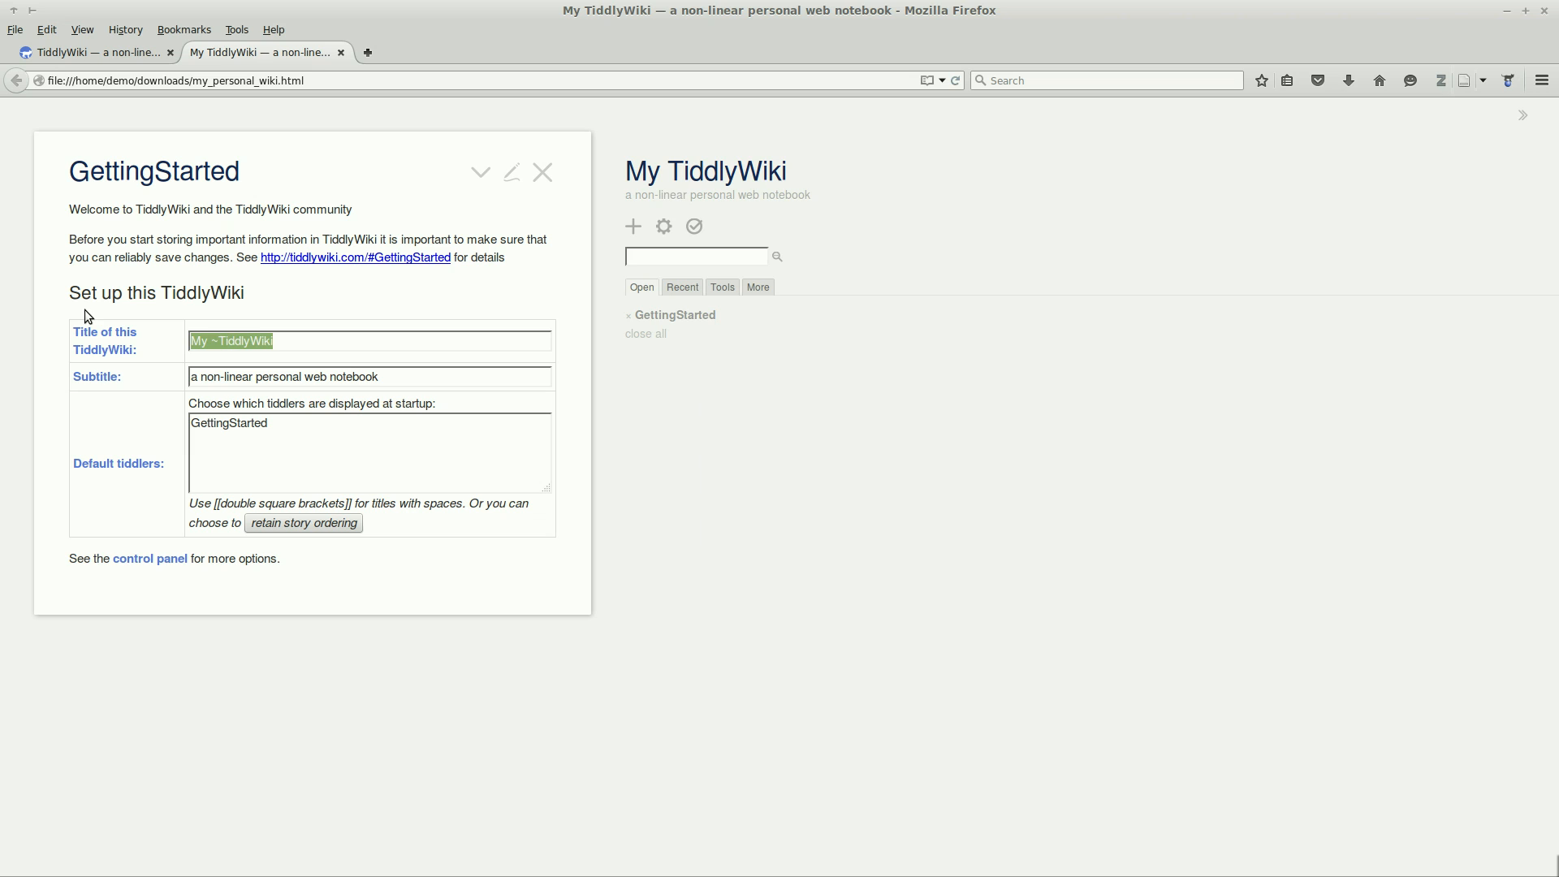
{"action": "type", "text": "My no"}
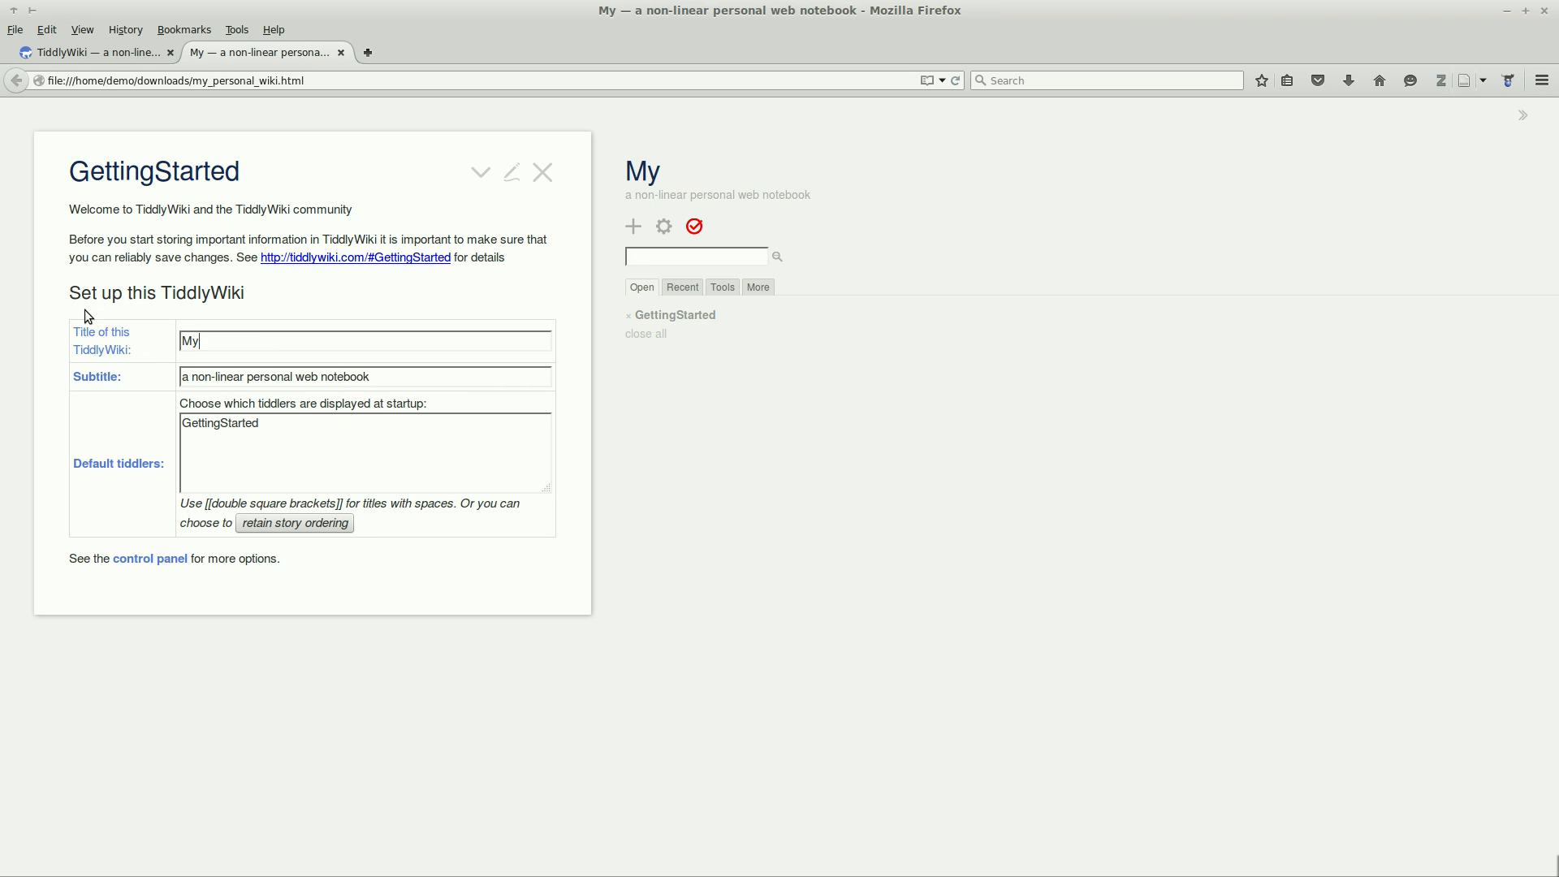
{"action": "key", "text": "BackSpace"}
{"action": "key", "text": "BackSpace"}
{"action": "type", "text": "Notes"}
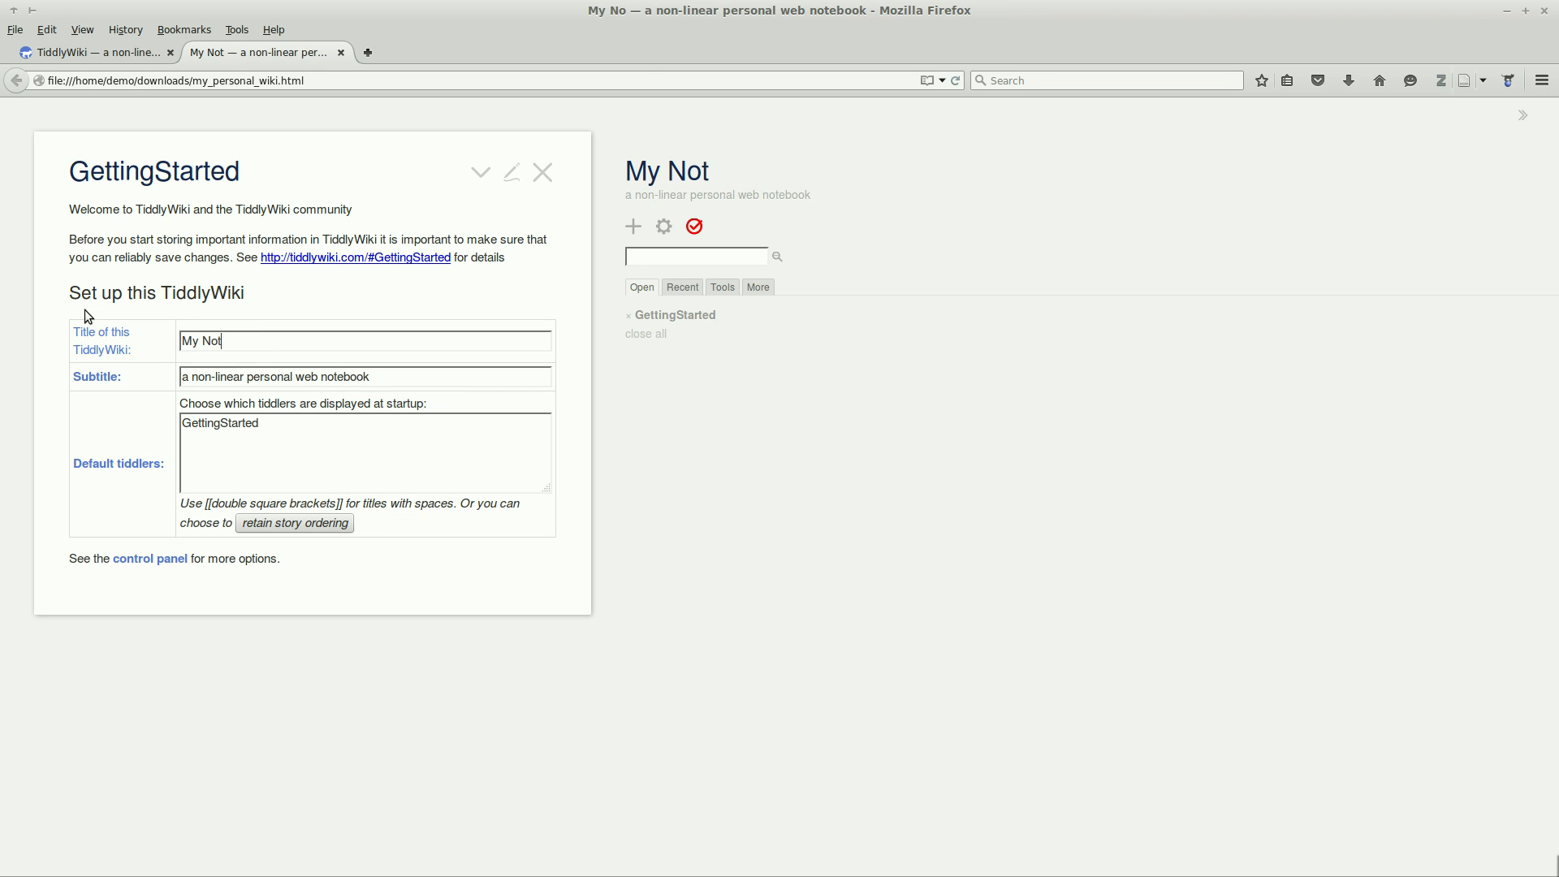
- Set the wiki's subtitle to "This is where I store and connect all my thoughts"
{"action": "left_click_drag", "start_coordinate": [386, 386], "coordinate": [31, 330]}
{"action": "type", "text": "This is where I st"}
{"action": "type", "text": "re"}
{"action": "key", "text": "BackSpace"}
{"action": "key", "text": "BackSpace"}
{"action": "type", "text": "ore"}
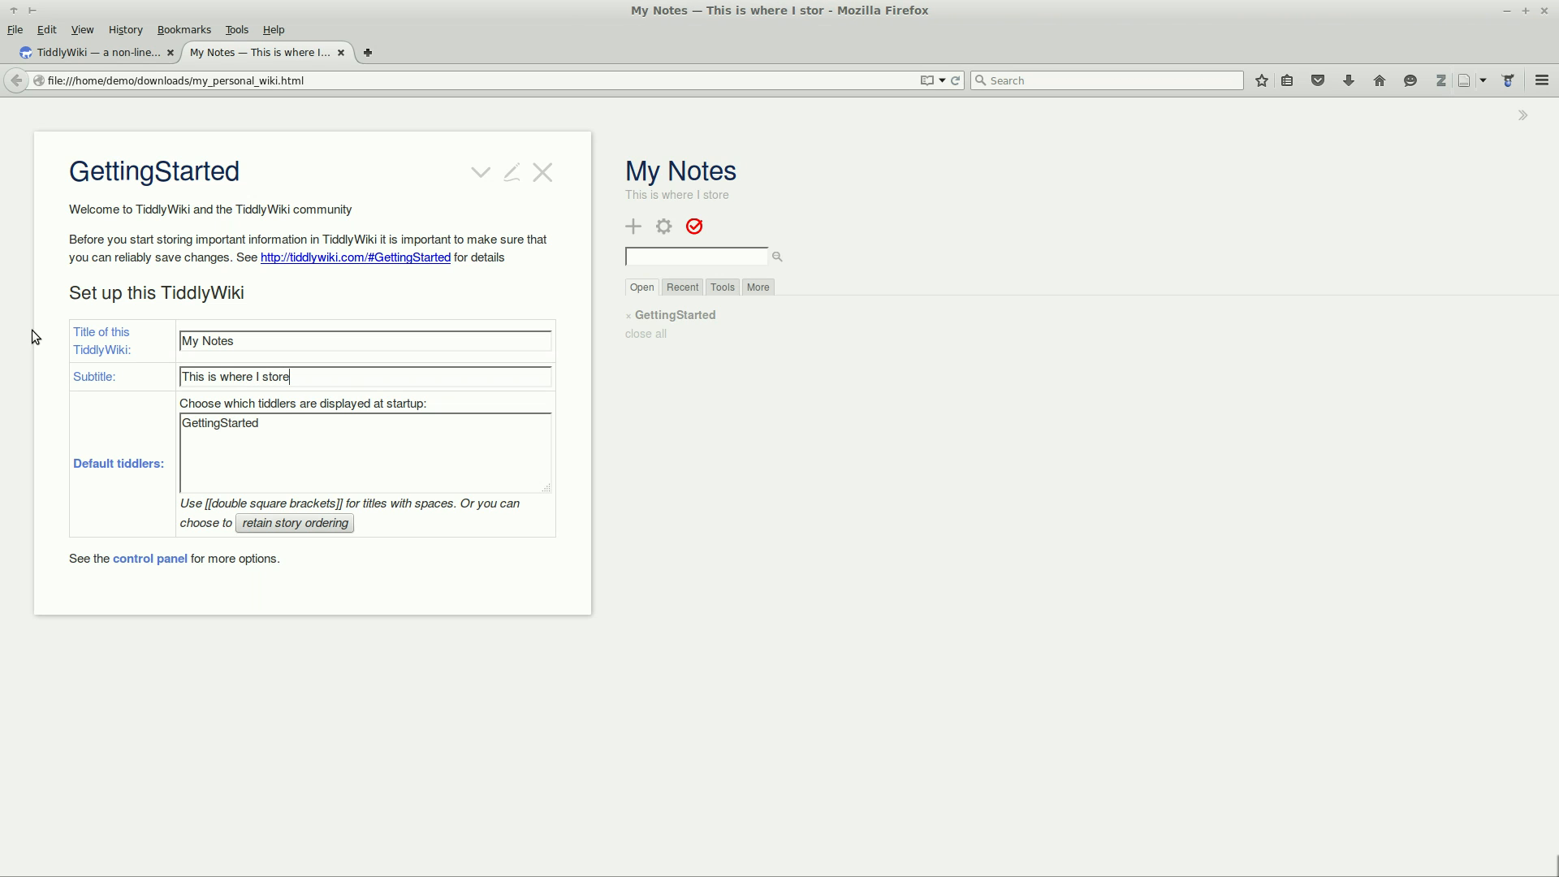
{"action": "type", "text": " and con"}
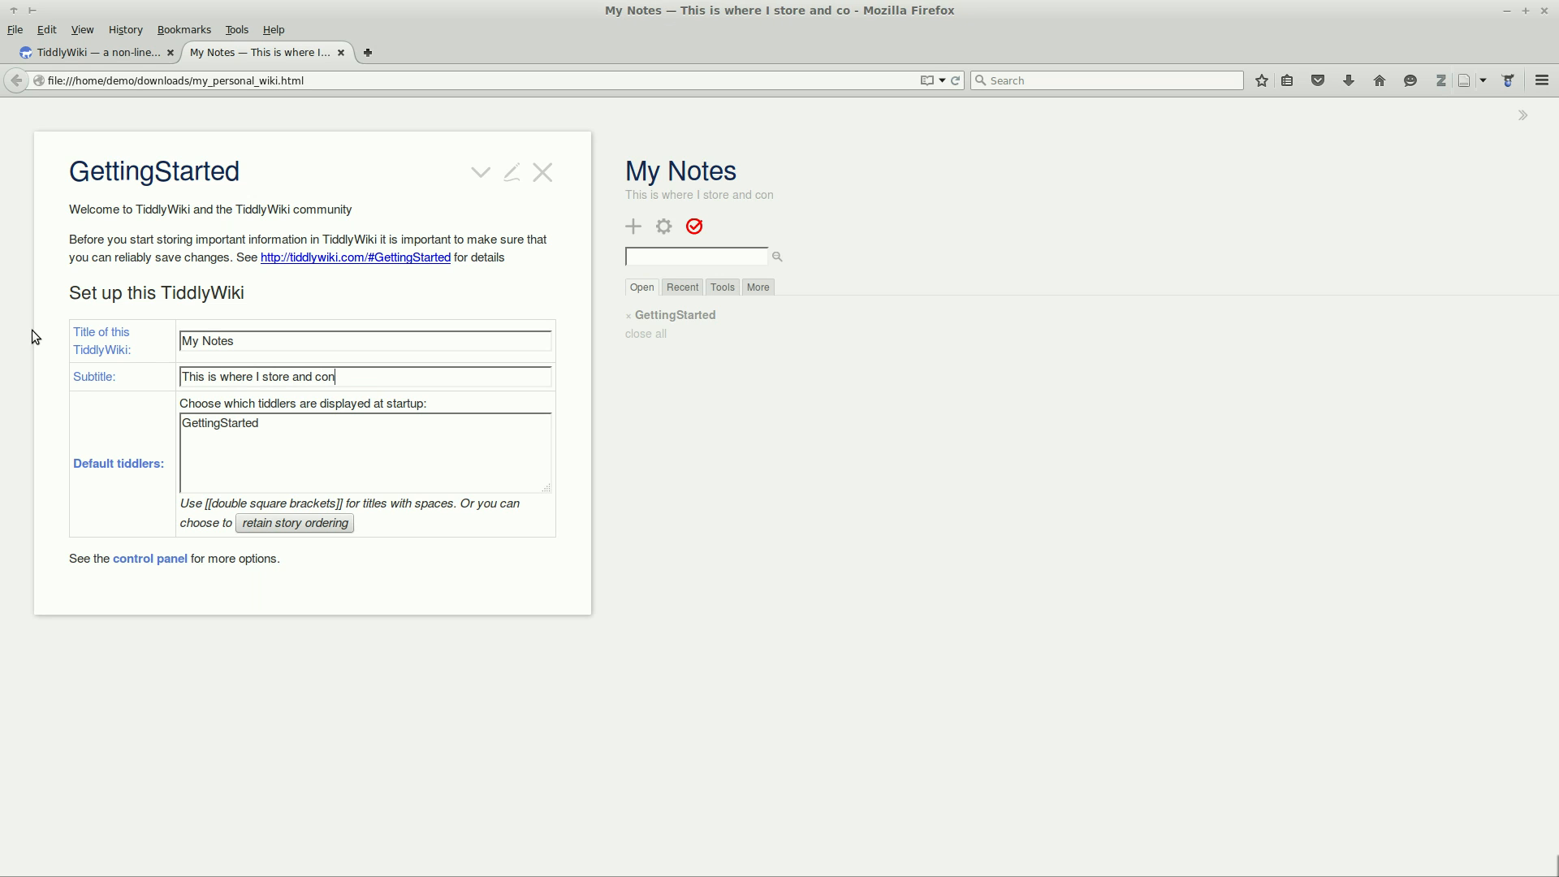
{"action": "type", "text": "nect all my"}
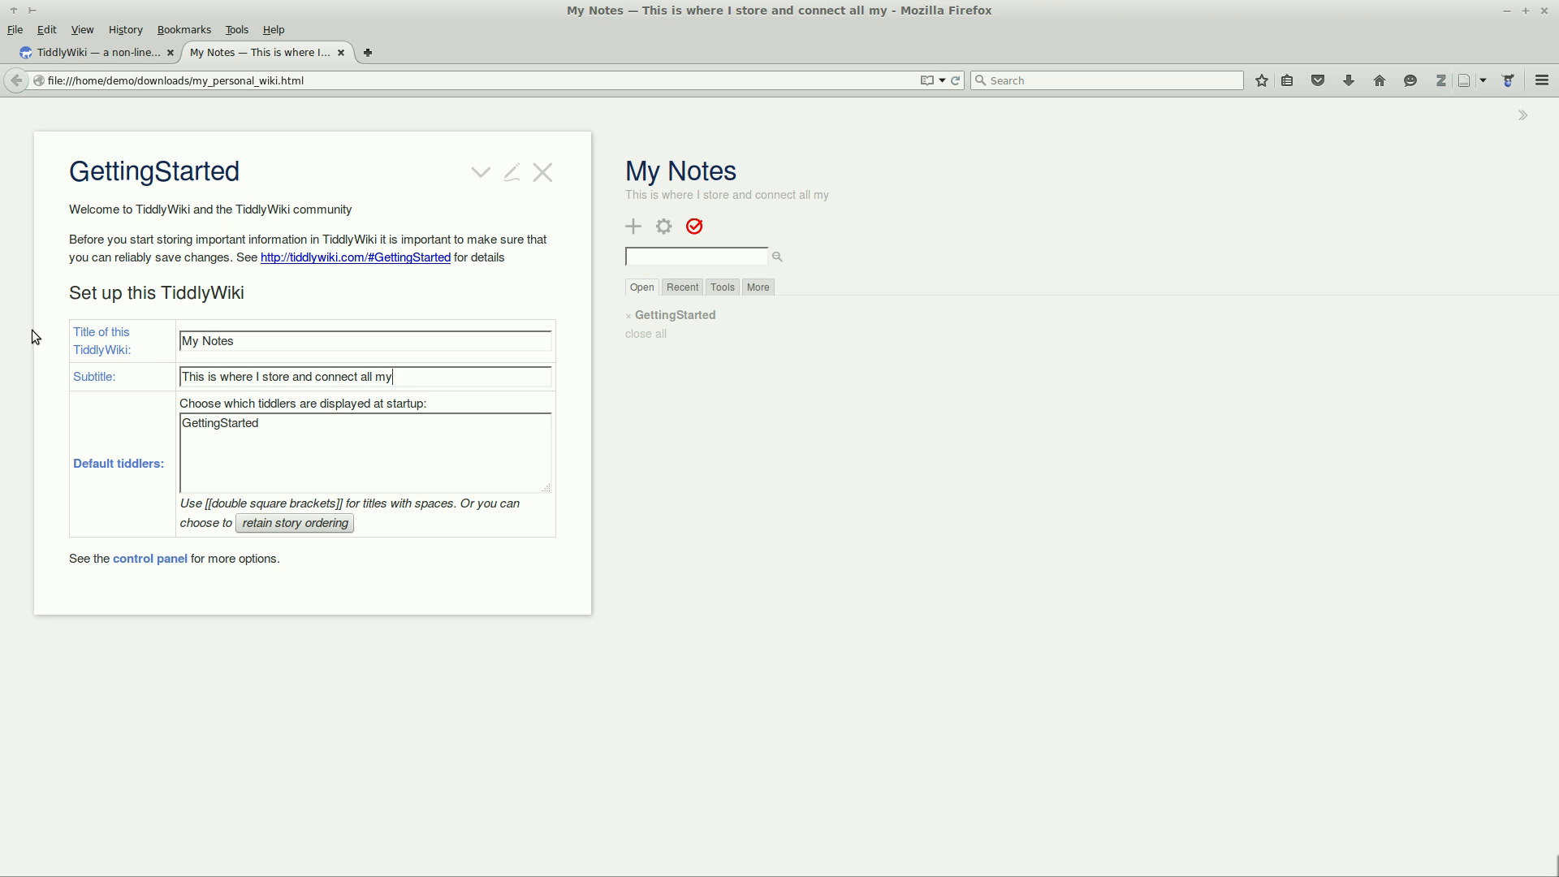
{"action": "type", "text": " thoughts"}
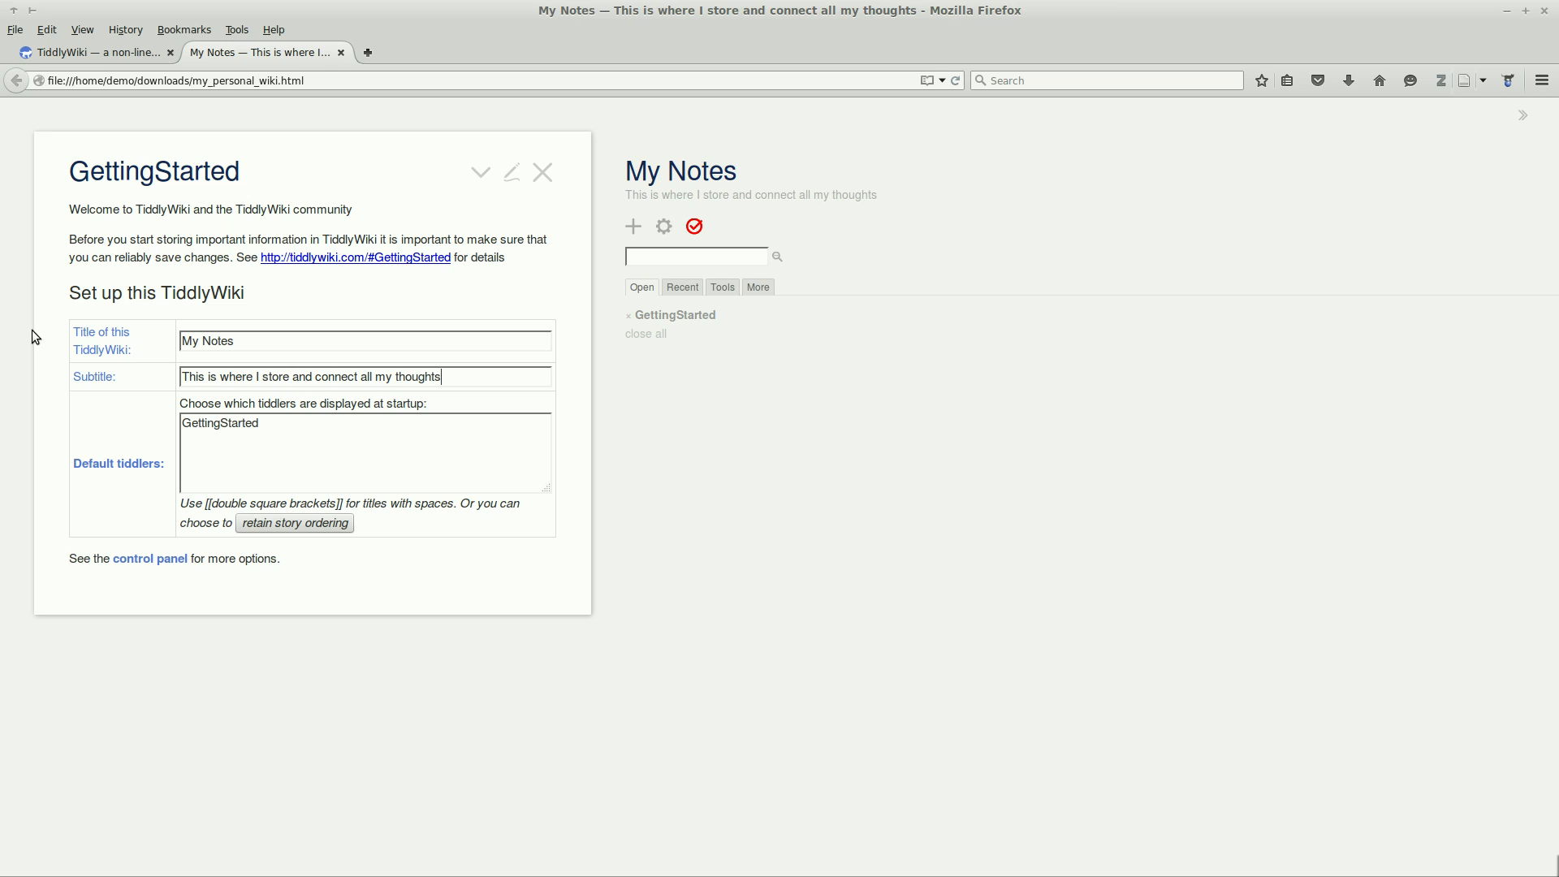
- Remove GettingStarted from the default tiddlers shown at startup and close the GettingStarted tiddler
{"action": "left_click_drag", "start_coordinate": [256, 431], "coordinate": [124, 377]}
{"action": "key", "text": "BackSpace"}
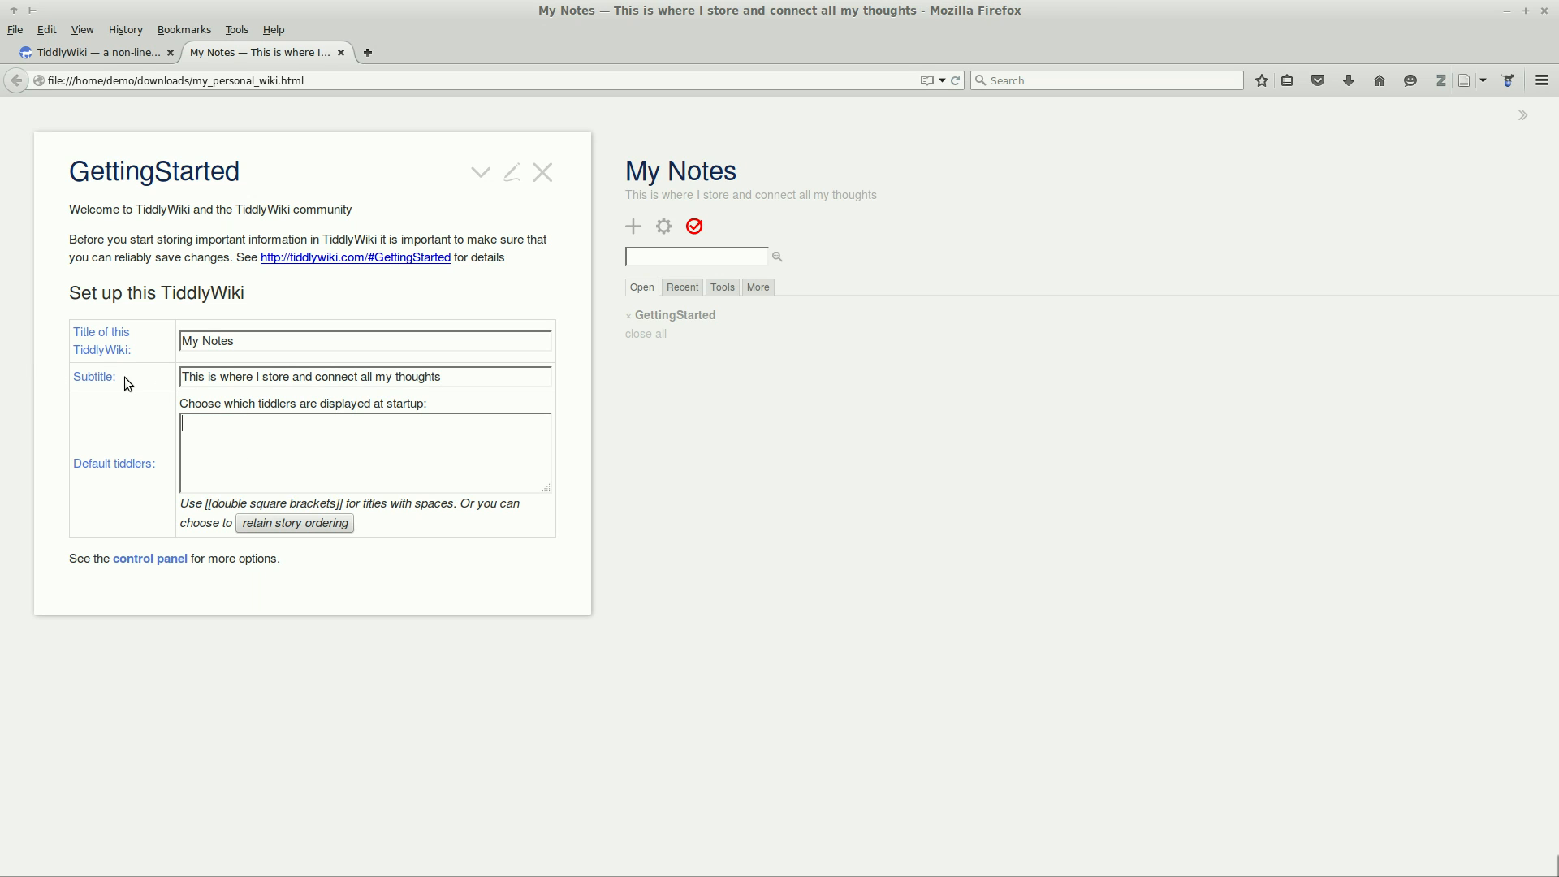
{"action": "left_click", "coordinate": [543, 173]}
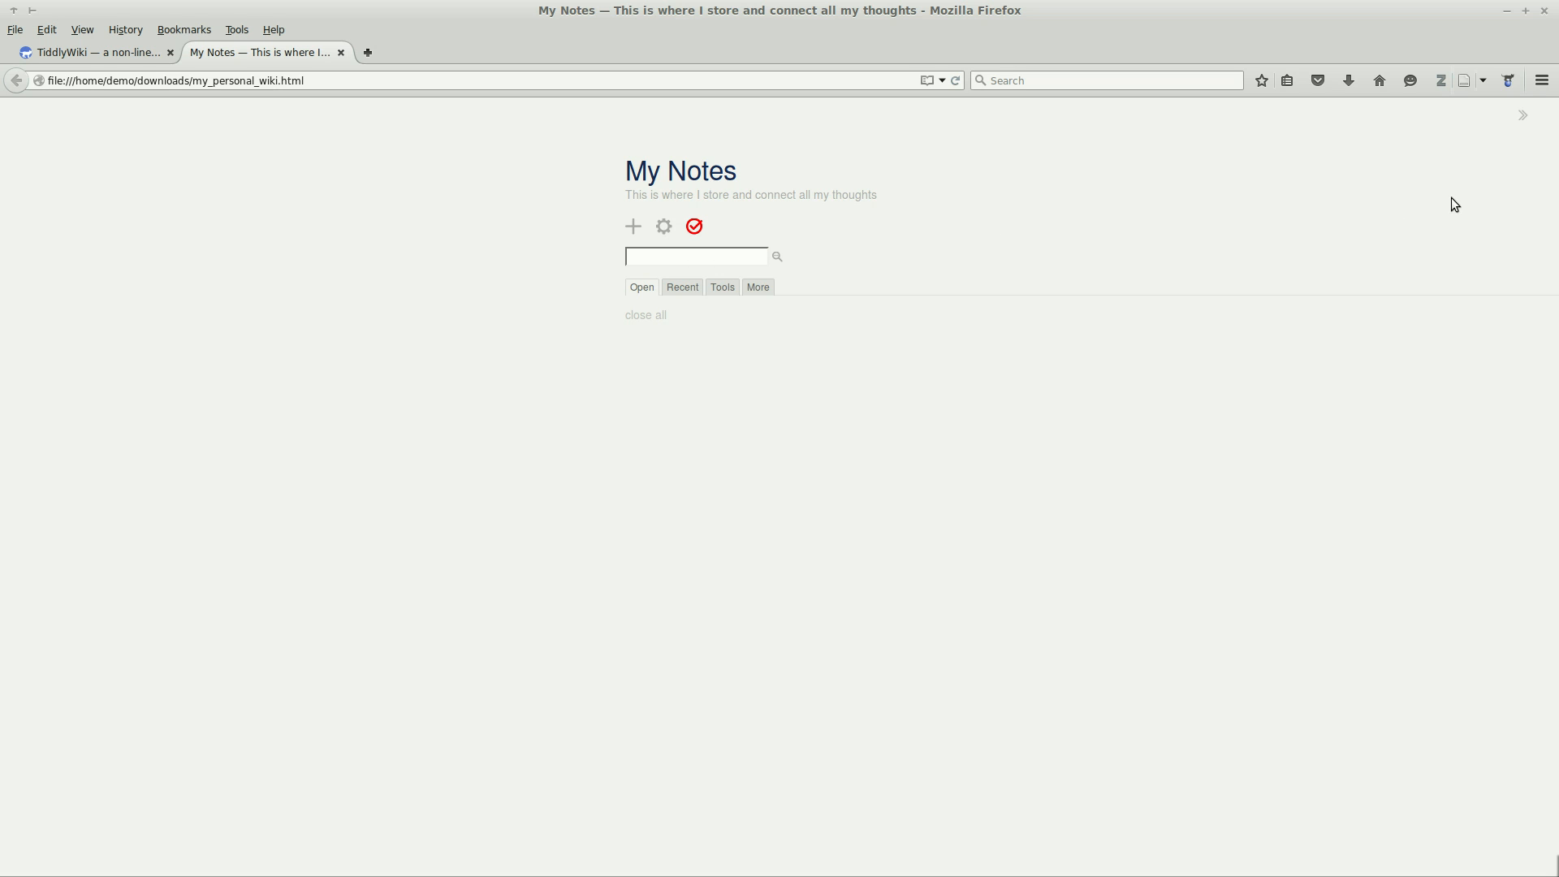
- Enable saving for my_personal_wiki.html through the TiddlyFox extension and save the wiki's changes
{"action": "left_click", "coordinate": [1509, 82]}
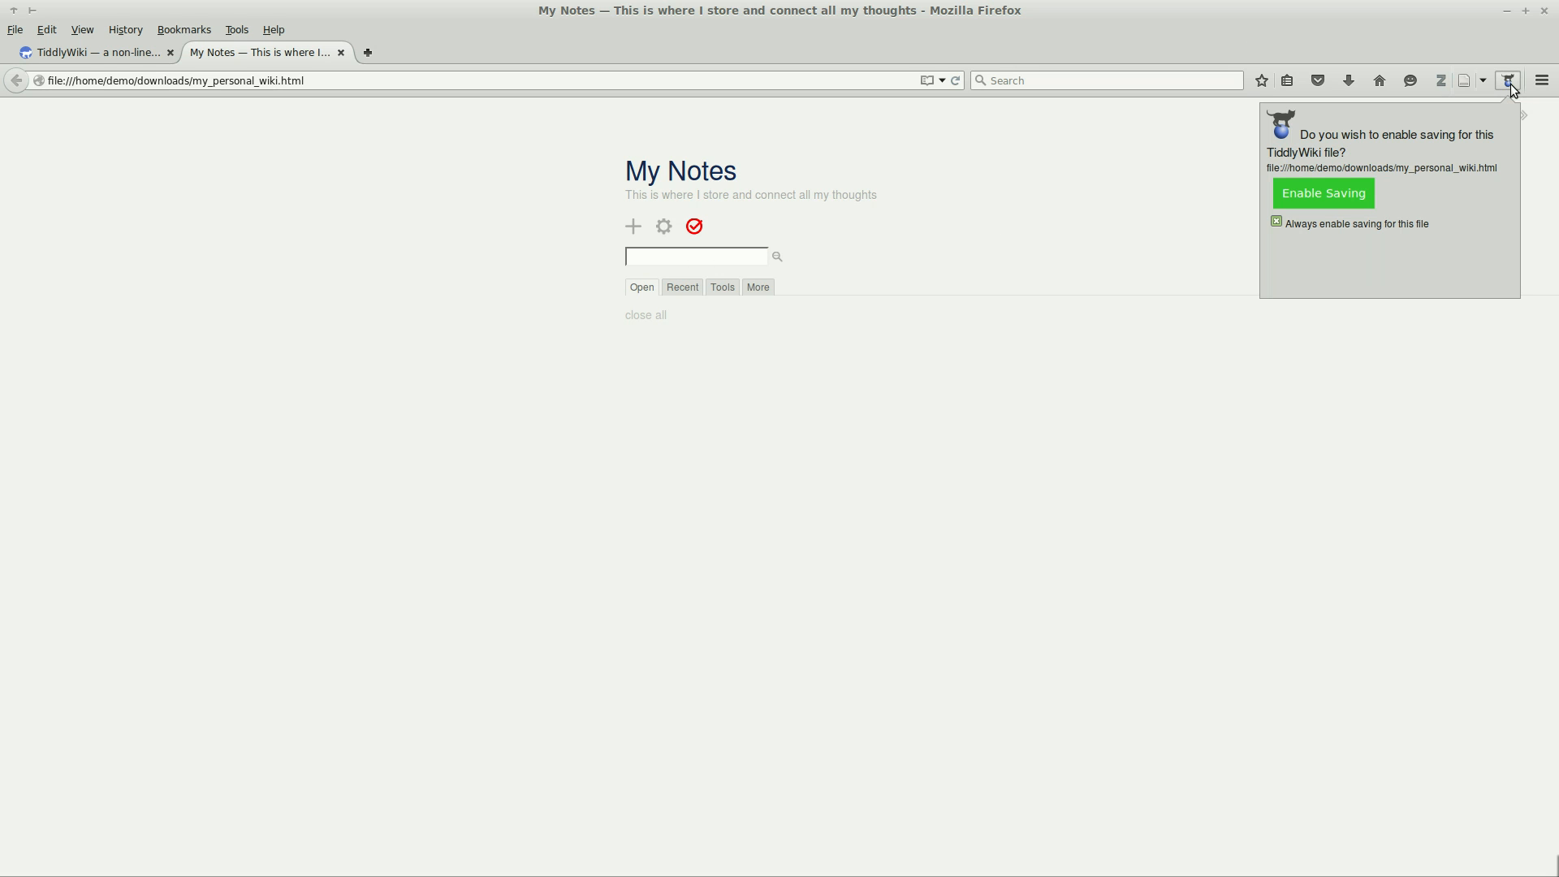
{"action": "left_click", "coordinate": [1354, 190]}
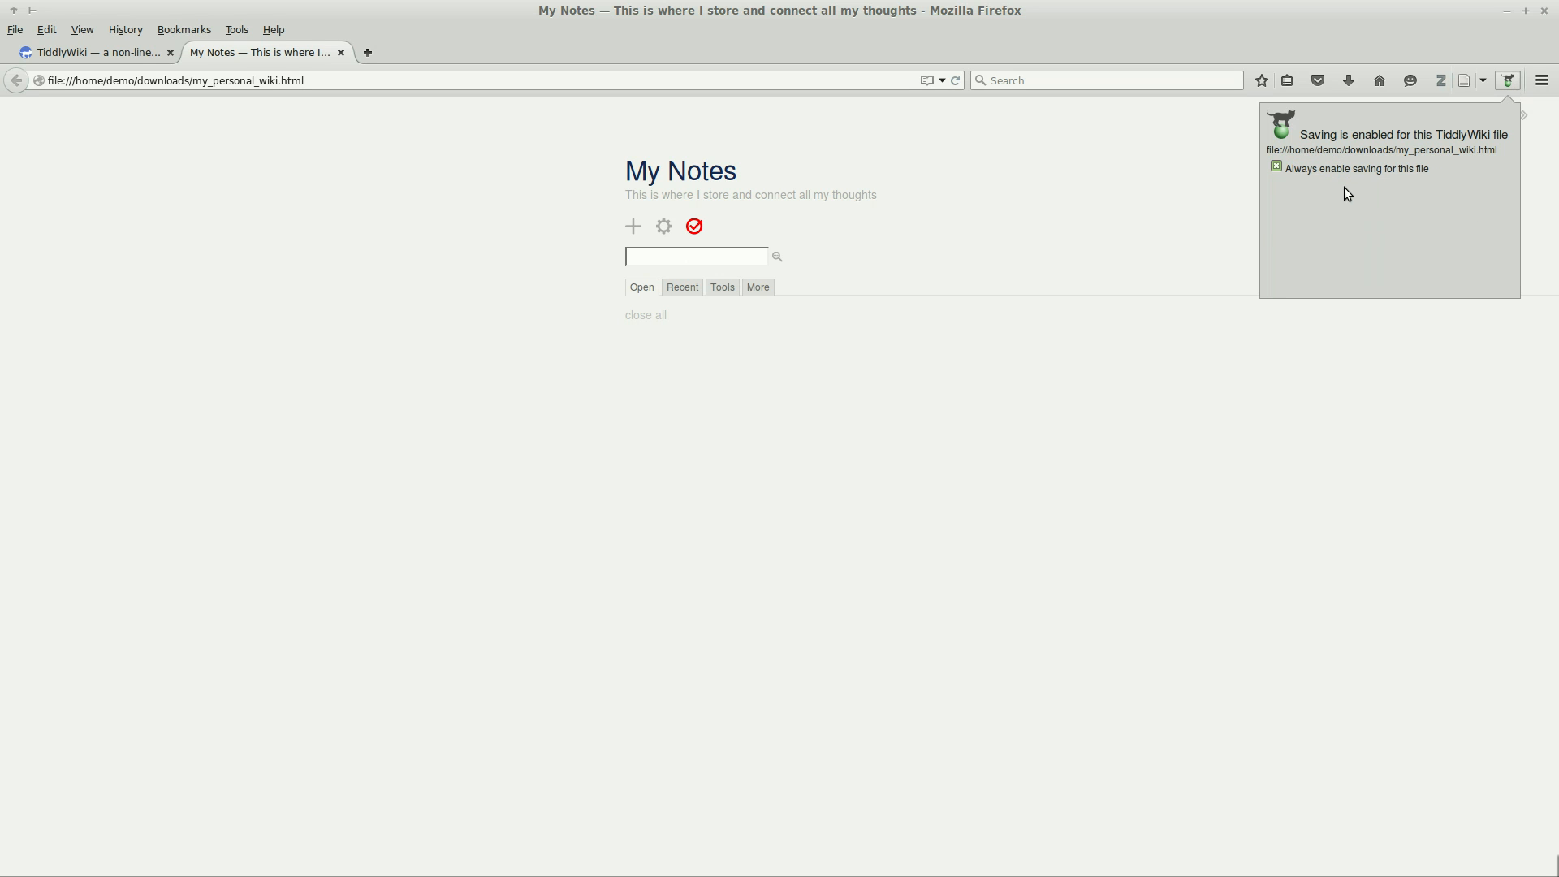
{"action": "left_click", "coordinate": [1134, 159]}
{"action": "left_click", "coordinate": [695, 229]}
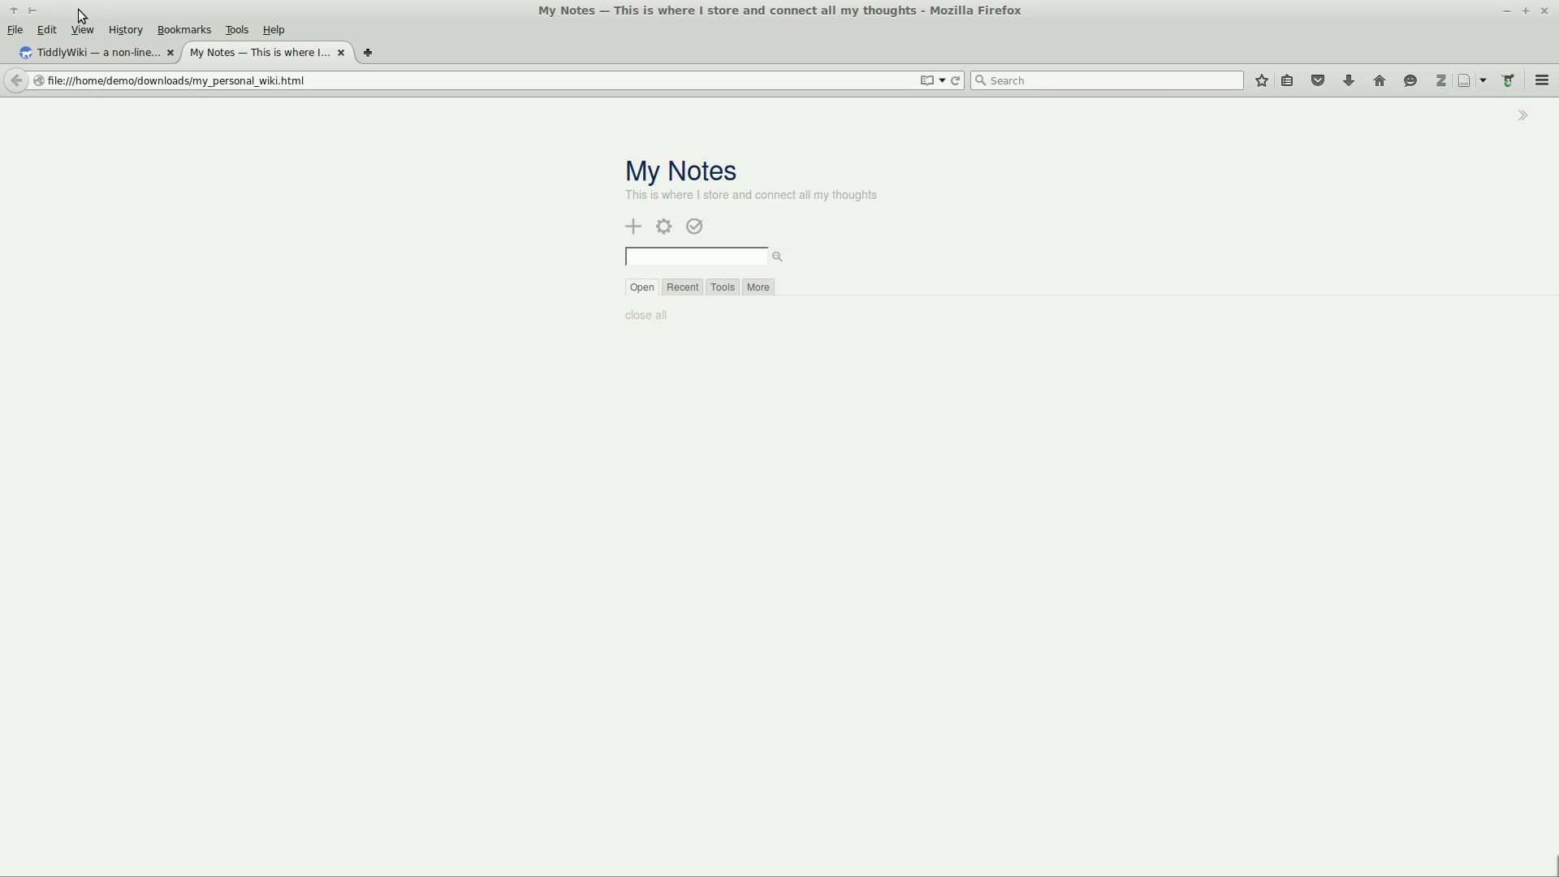
- Load tiddlymap.org in a new browser window and open its installation instructions
{"action": "left_click", "coordinate": [15, 33]}
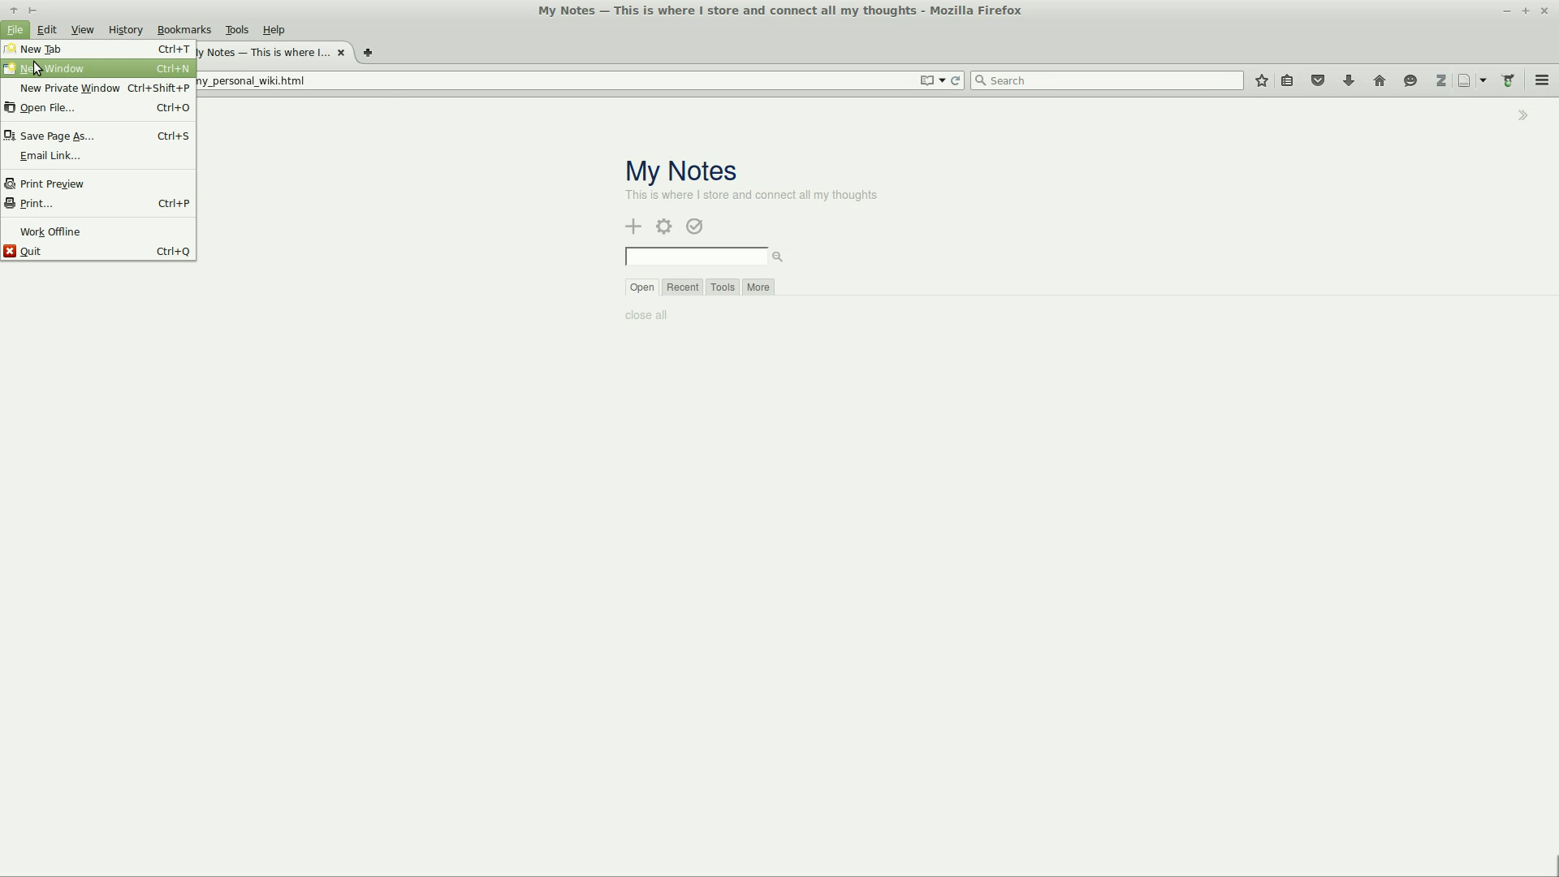
{"action": "left_click", "coordinate": [34, 65]}
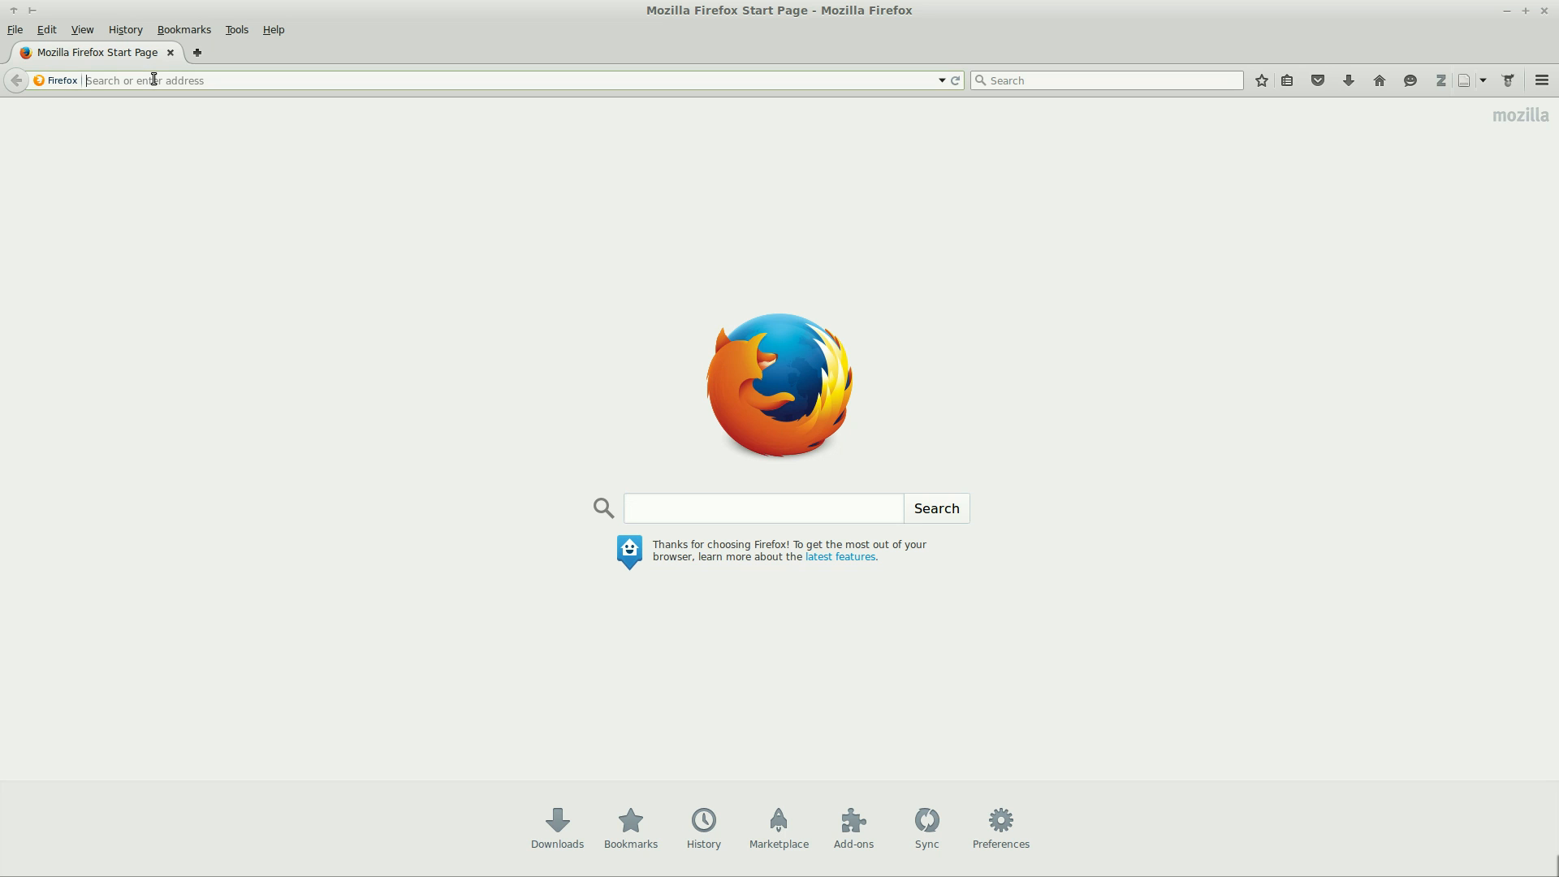
{"action": "type", "text": "tiddly"}
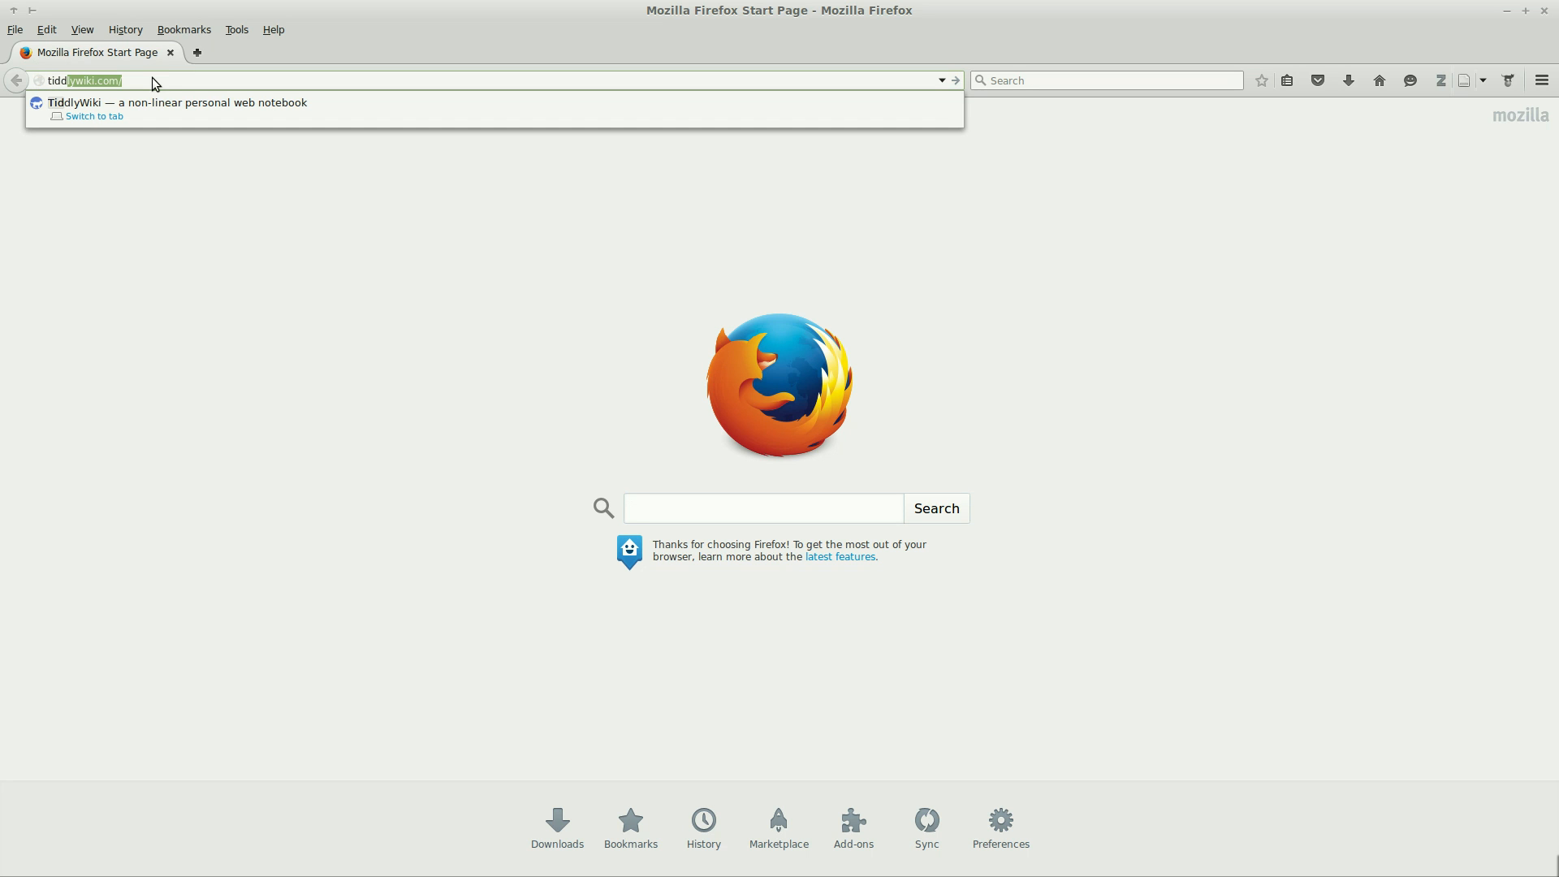
{"action": "type", "text": "map.org"}
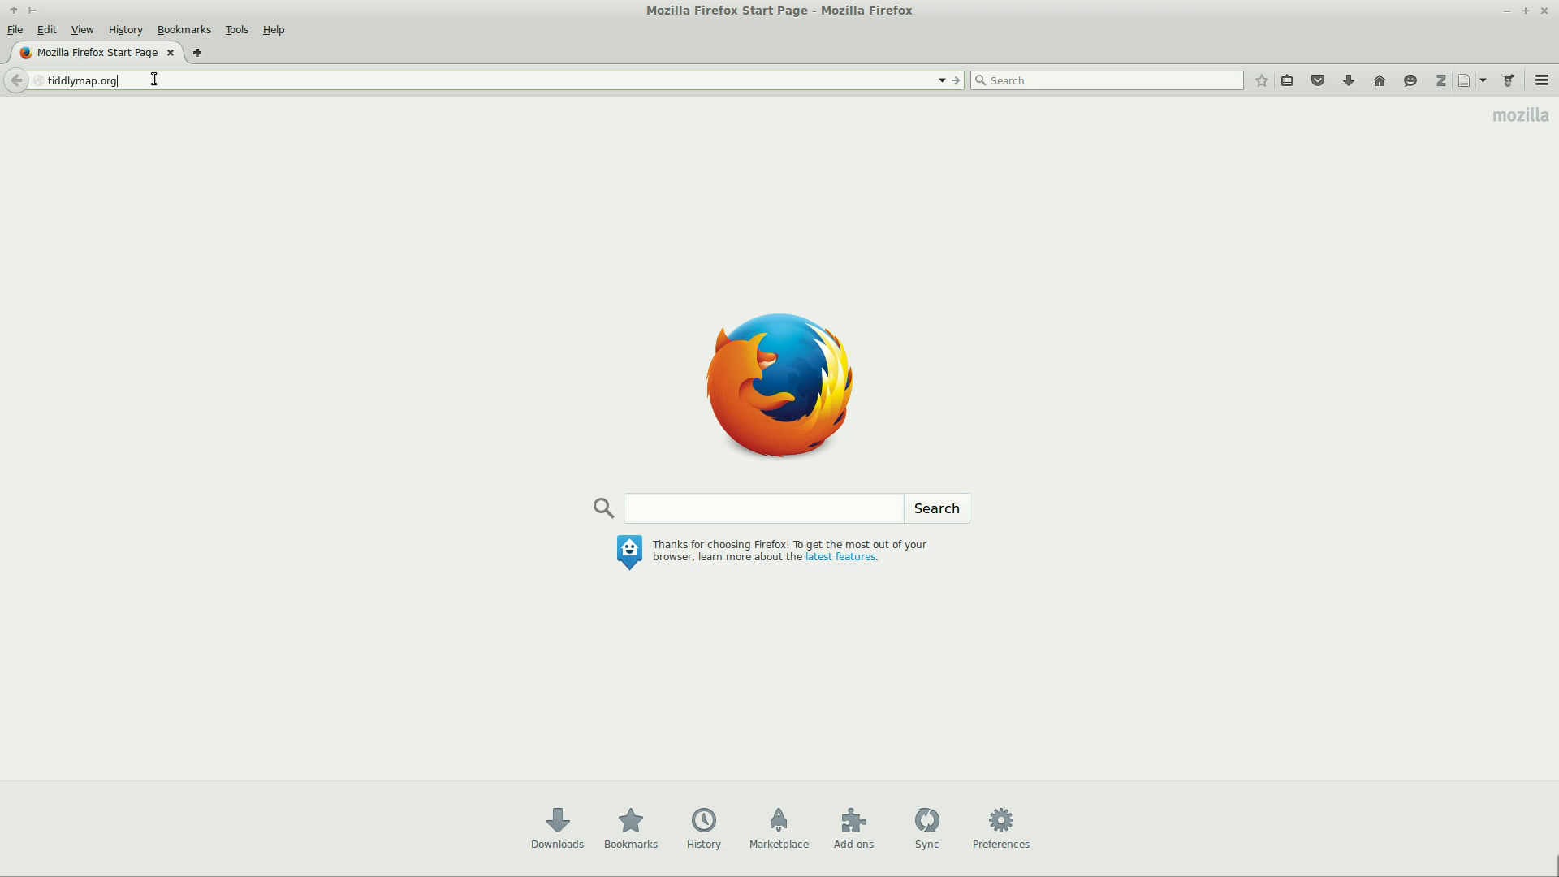
{"action": "key", "text": "Return"}
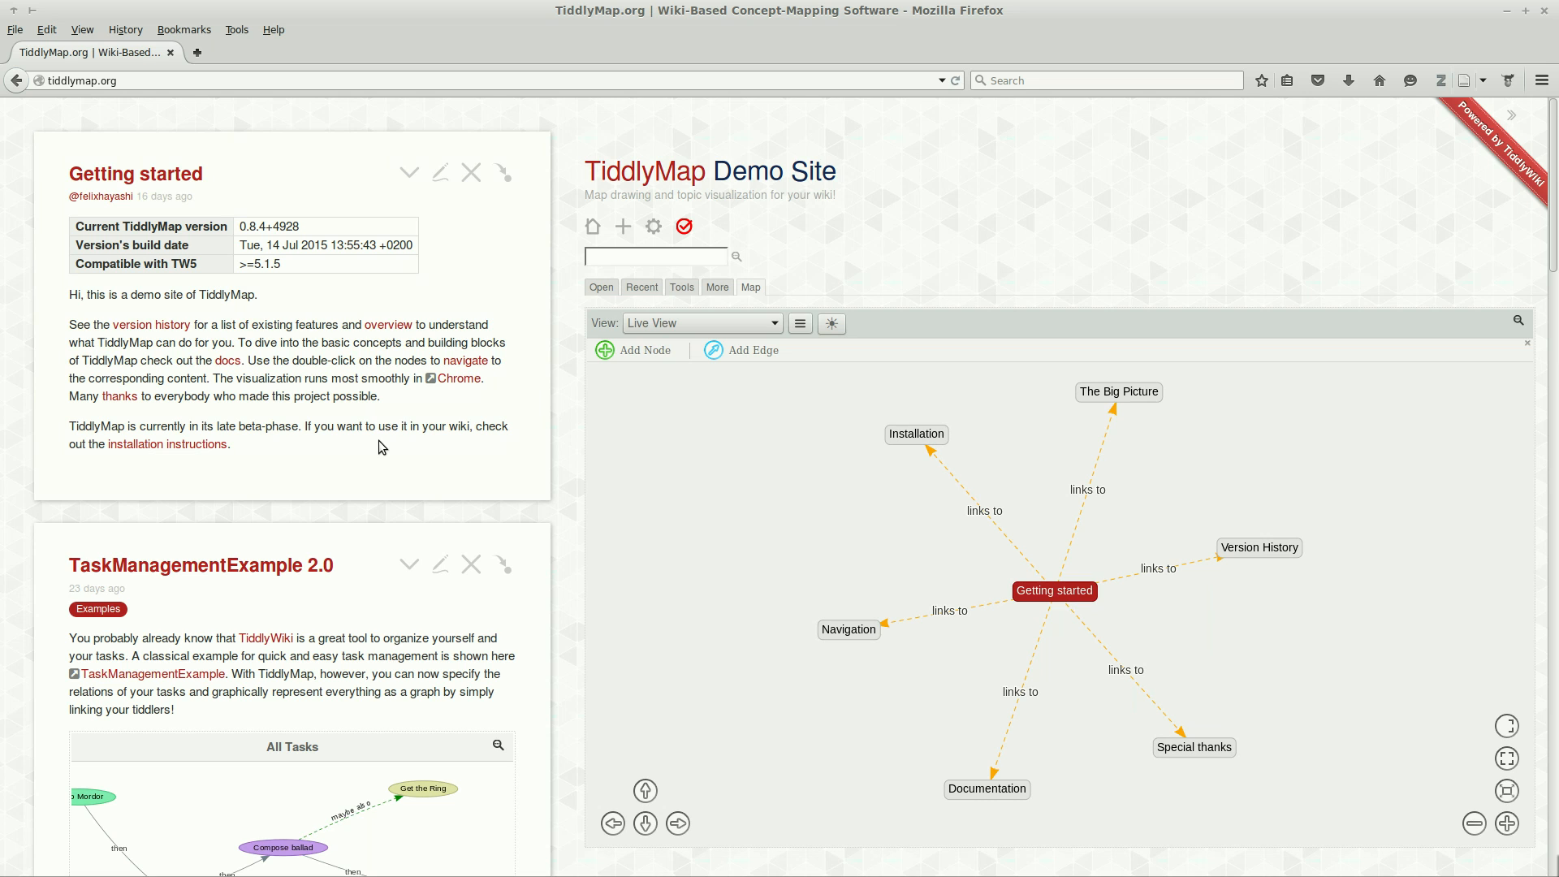
{"action": "left_click", "coordinate": [216, 443]}
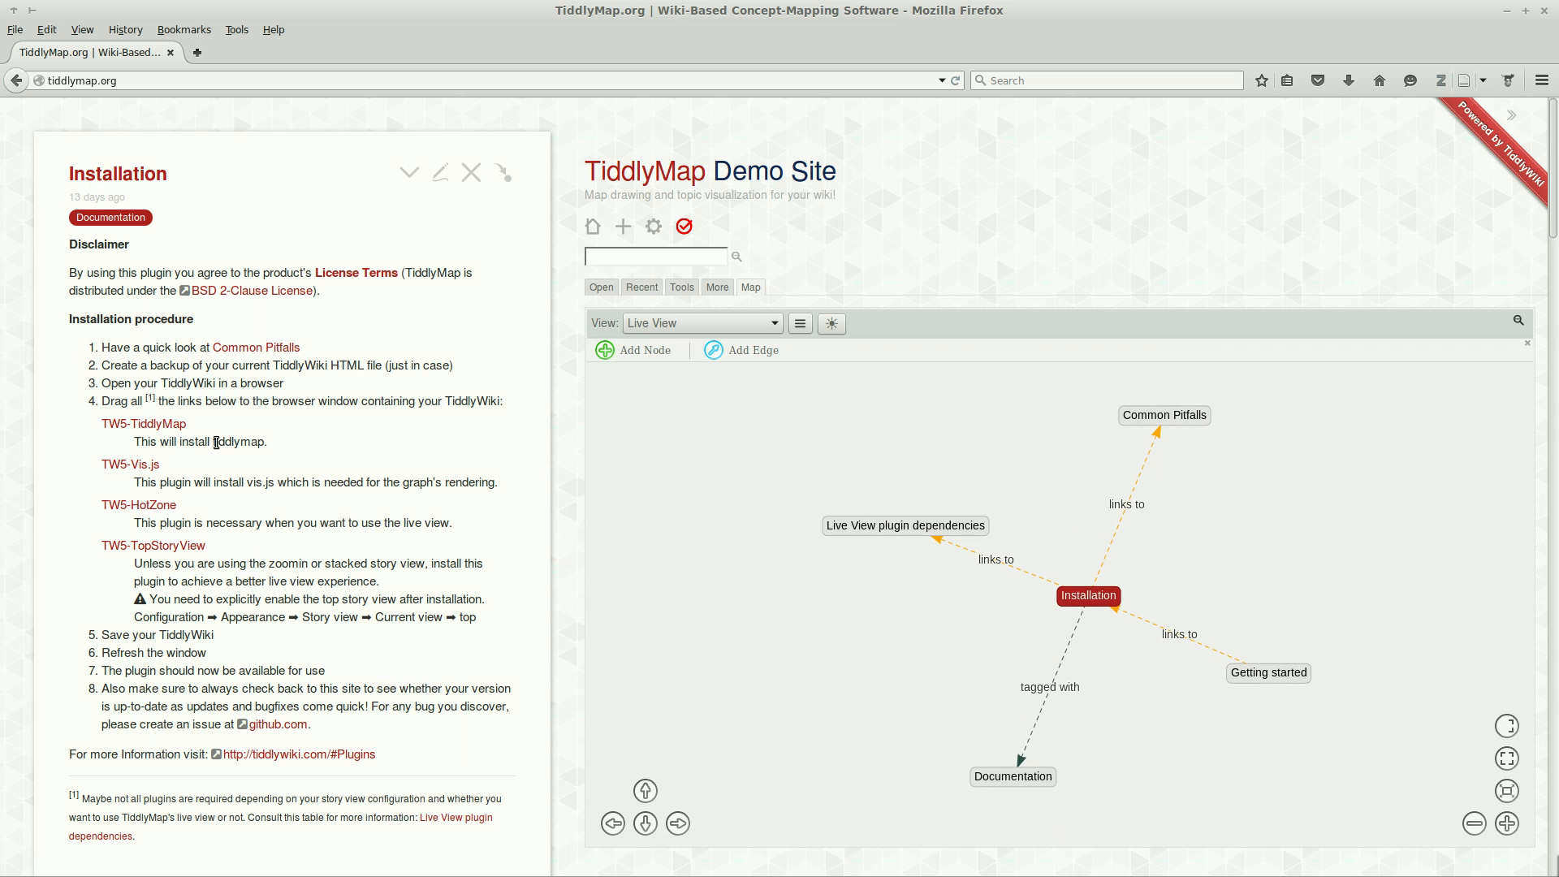
- List the open tiddlers on the TiddlyMap site and tile its window beside My Notes, with the Installation tiddler in view
{"action": "left_click", "coordinate": [605, 287]}
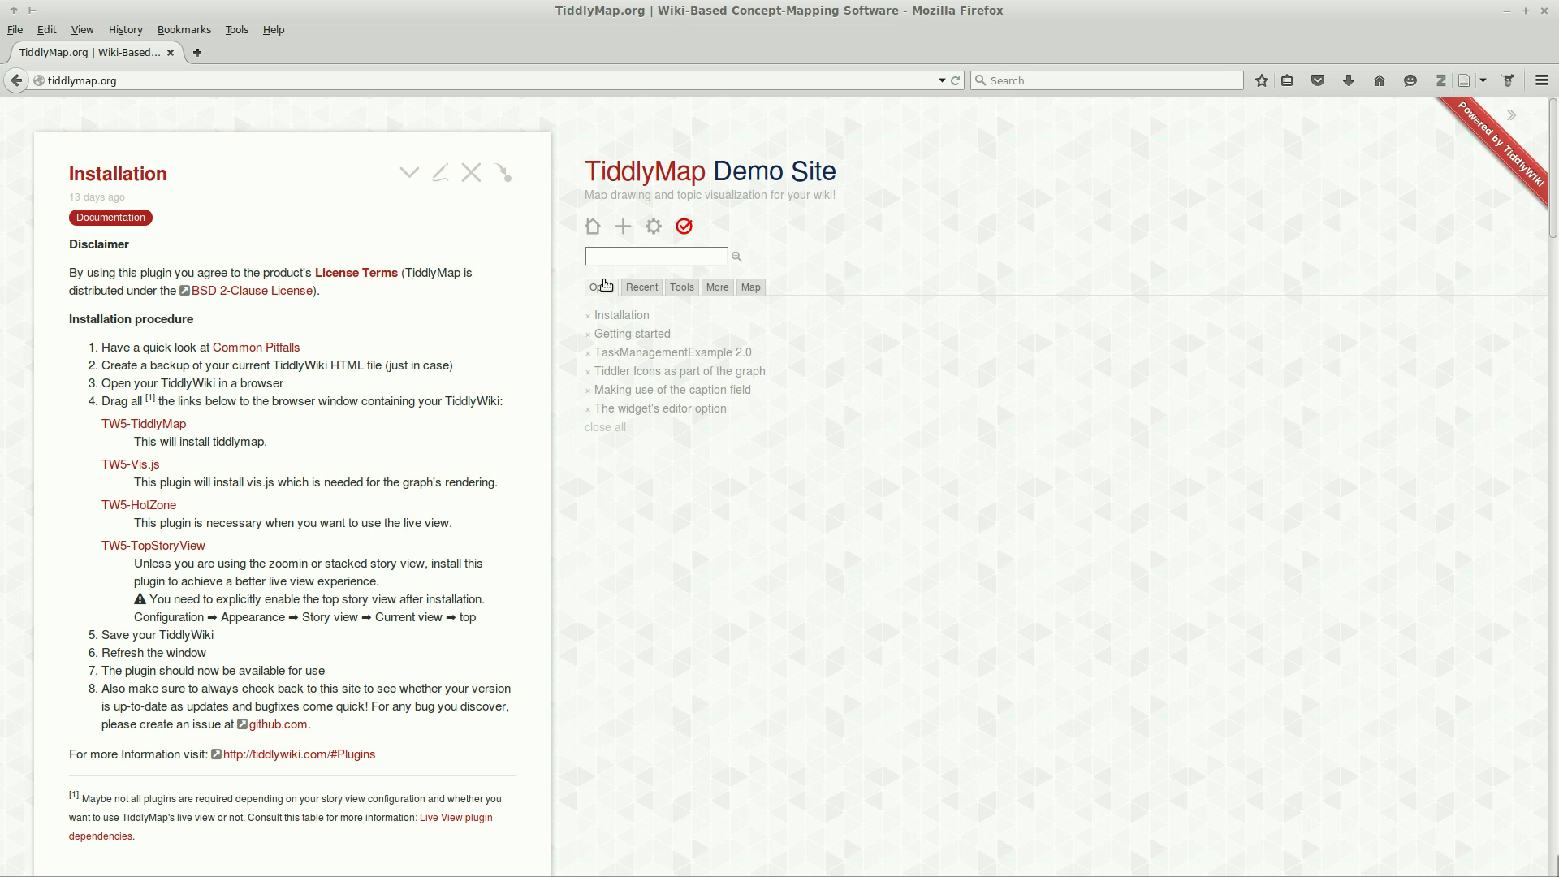
{"action": "left_click_drag", "start_coordinate": [767, 10], "coordinate": [1547, 248]}
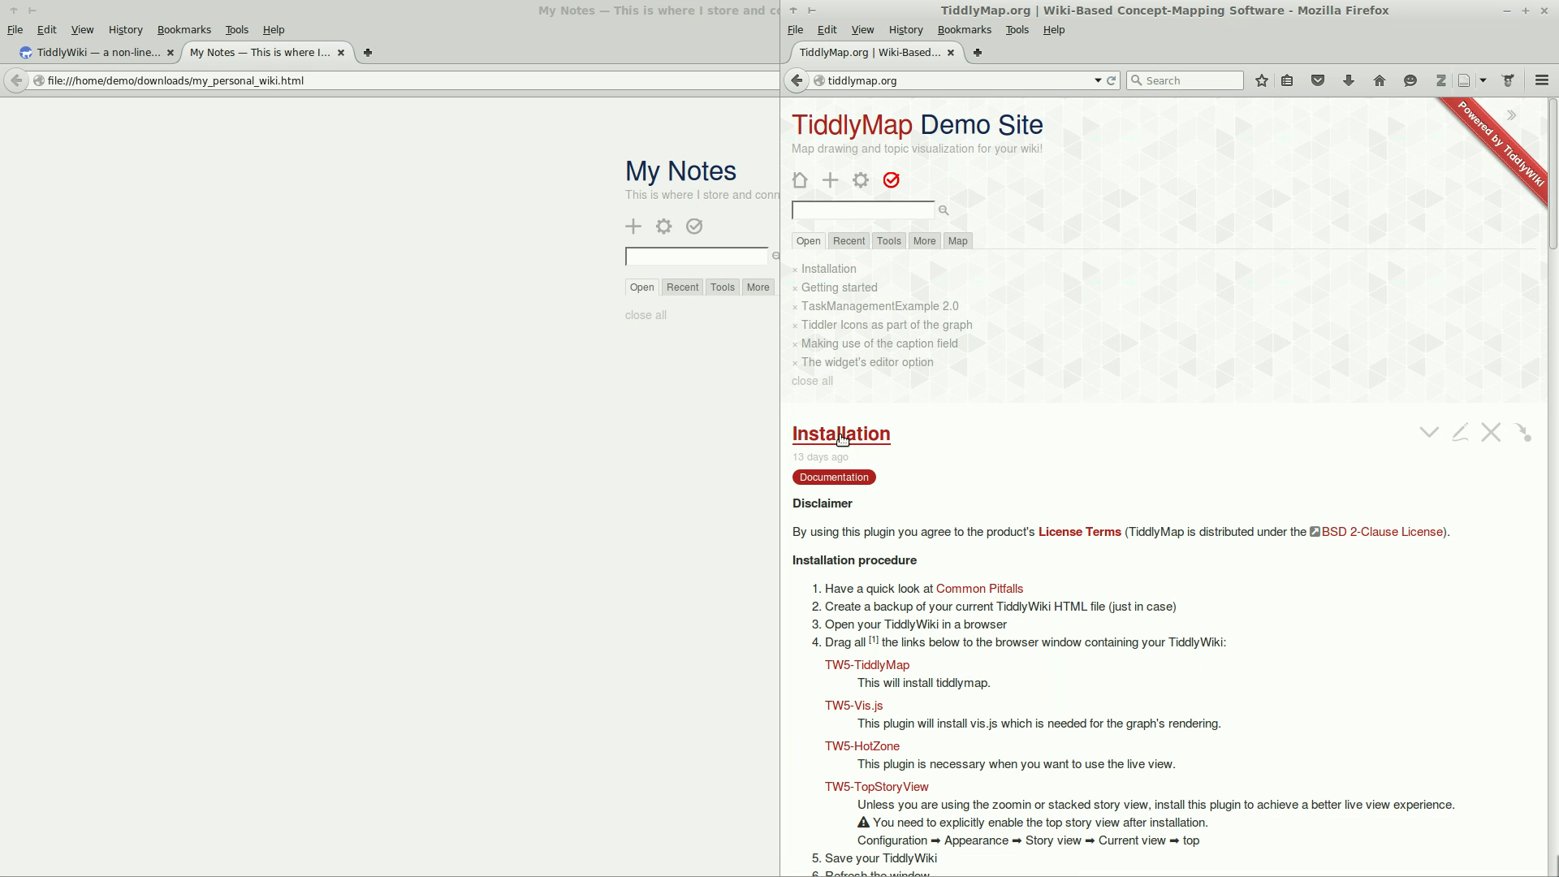
{"action": "left_click", "coordinate": [842, 440]}
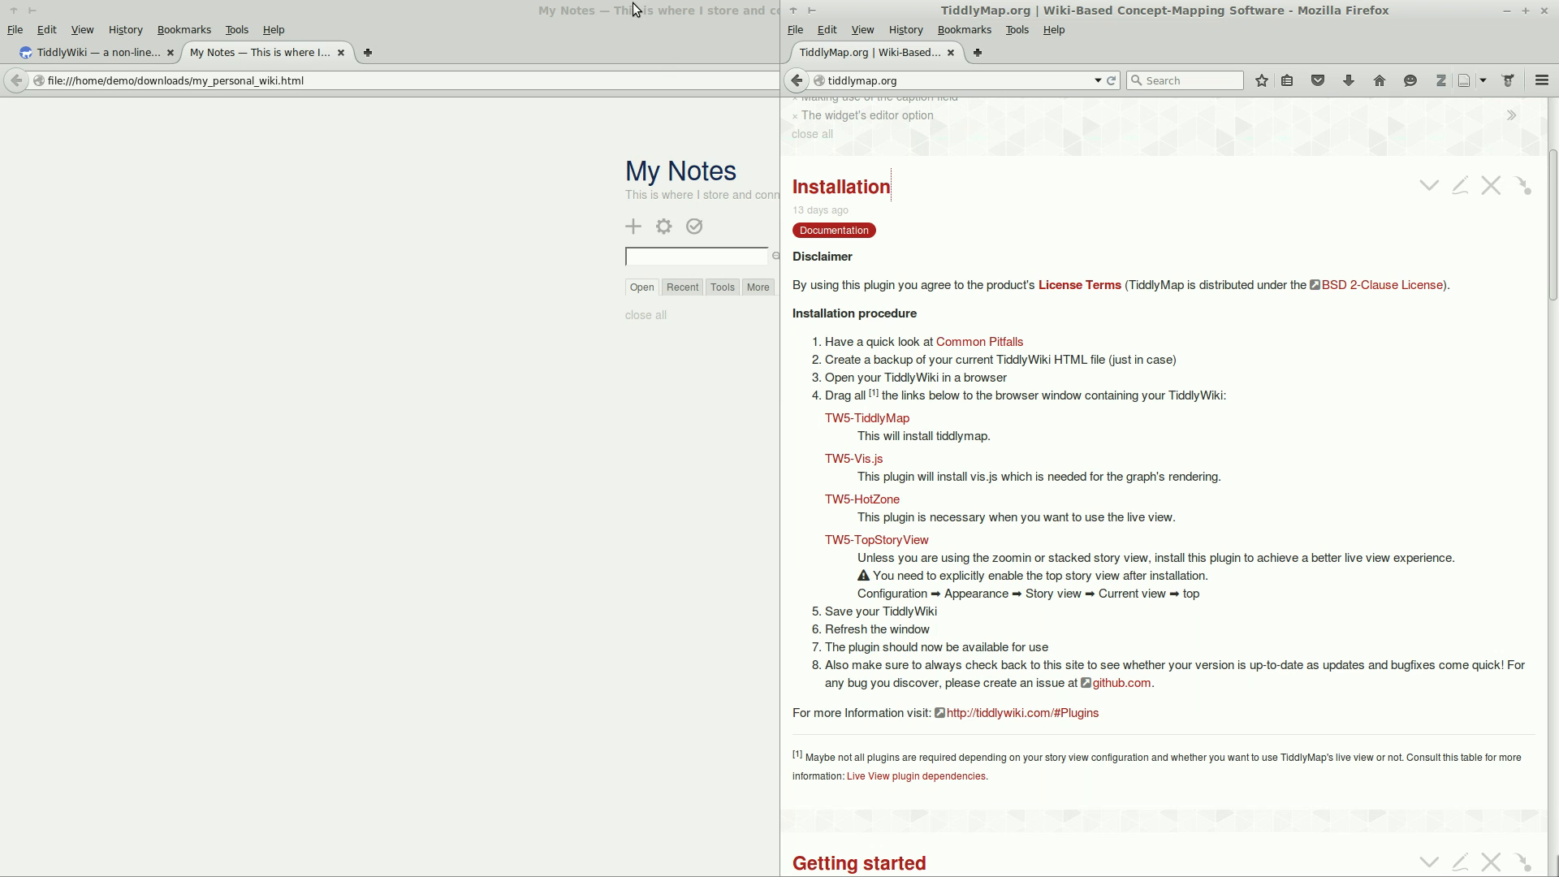
{"action": "left_click_drag", "start_coordinate": [644, 17], "coordinate": [4, 194]}
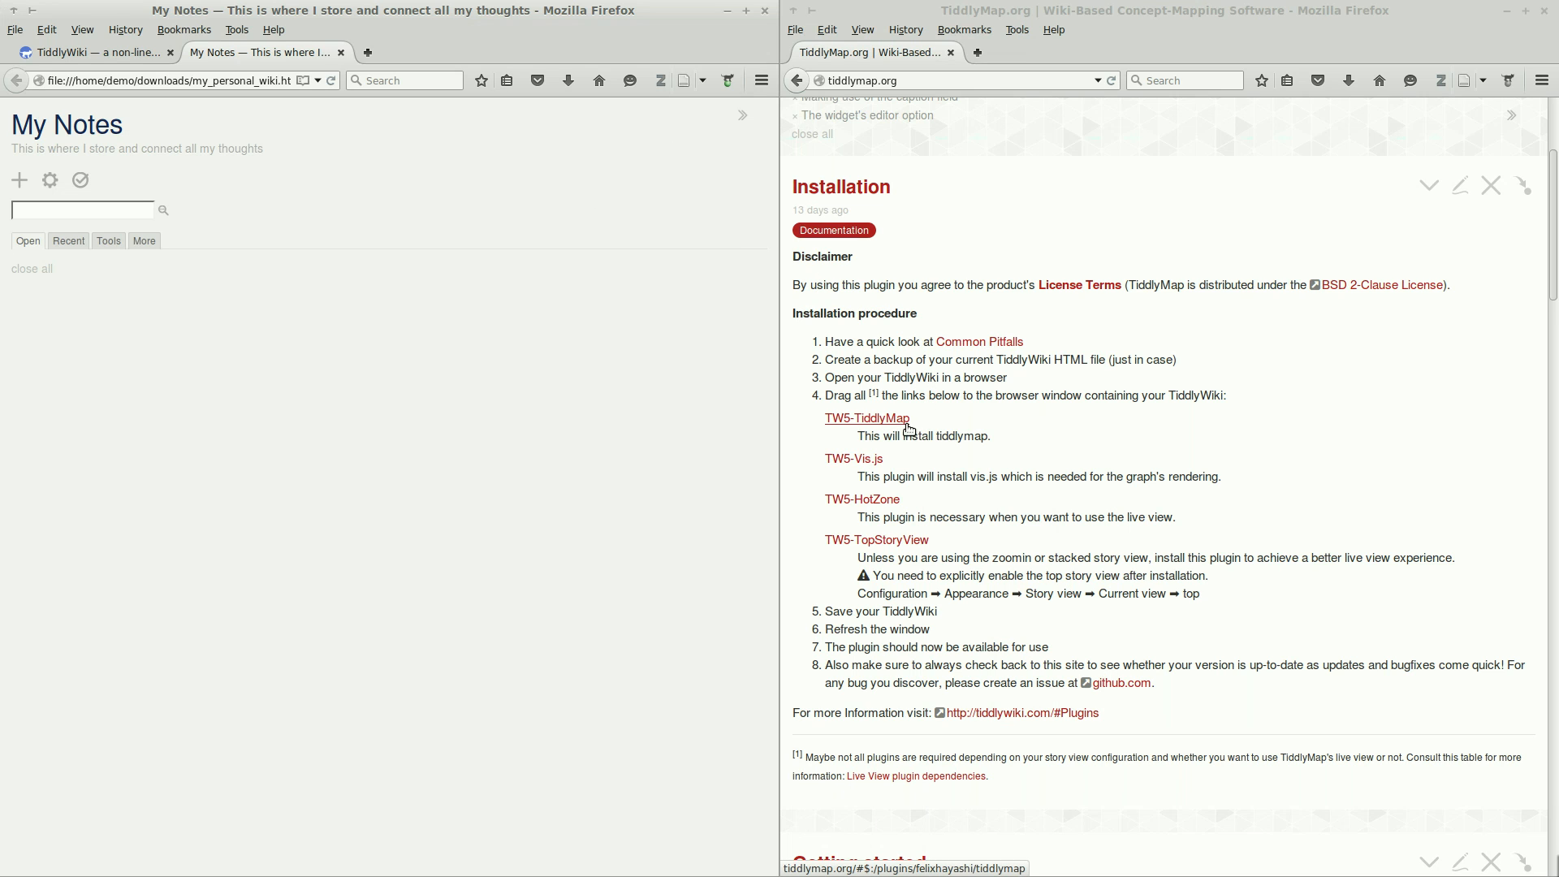
- Import the TW5-TiddlyMap, TW5-Vis.js, TW5-HotZone and TW5-TopStoryView plugins from the installation page into My Notes and reload the wiki
{"action": "left_click_drag", "start_coordinate": [903, 425], "coordinate": [664, 192]}
{"action": "left_click_drag", "start_coordinate": [852, 459], "coordinate": [707, 196]}
{"action": "left_click_drag", "start_coordinate": [856, 500], "coordinate": [680, 210]}
{"action": "left_click_drag", "start_coordinate": [877, 540], "coordinate": [642, 182]}
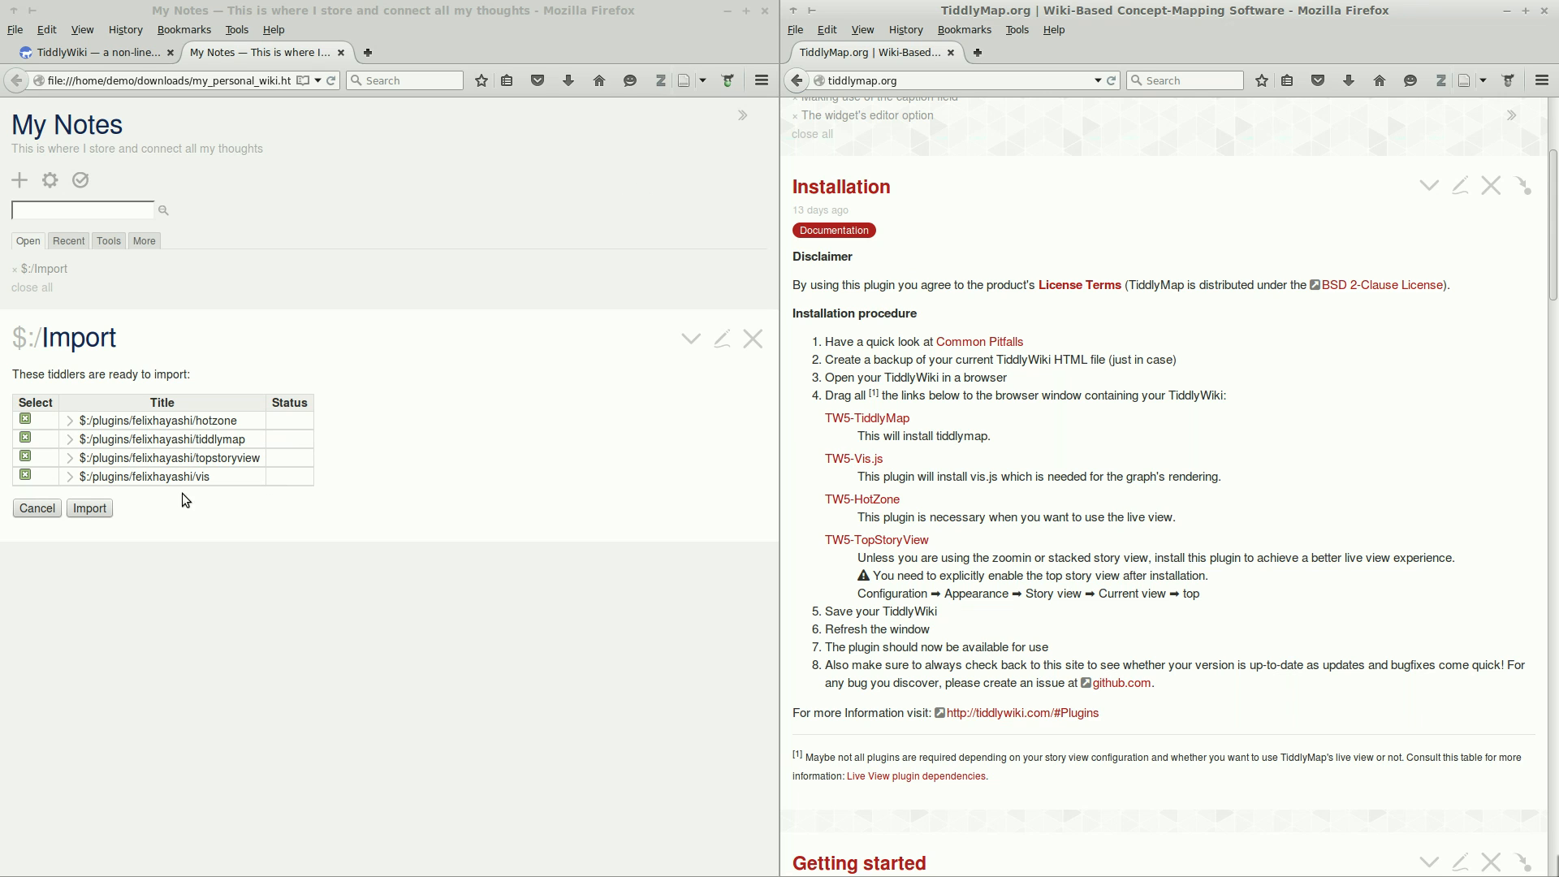
{"action": "left_click", "coordinate": [91, 509]}
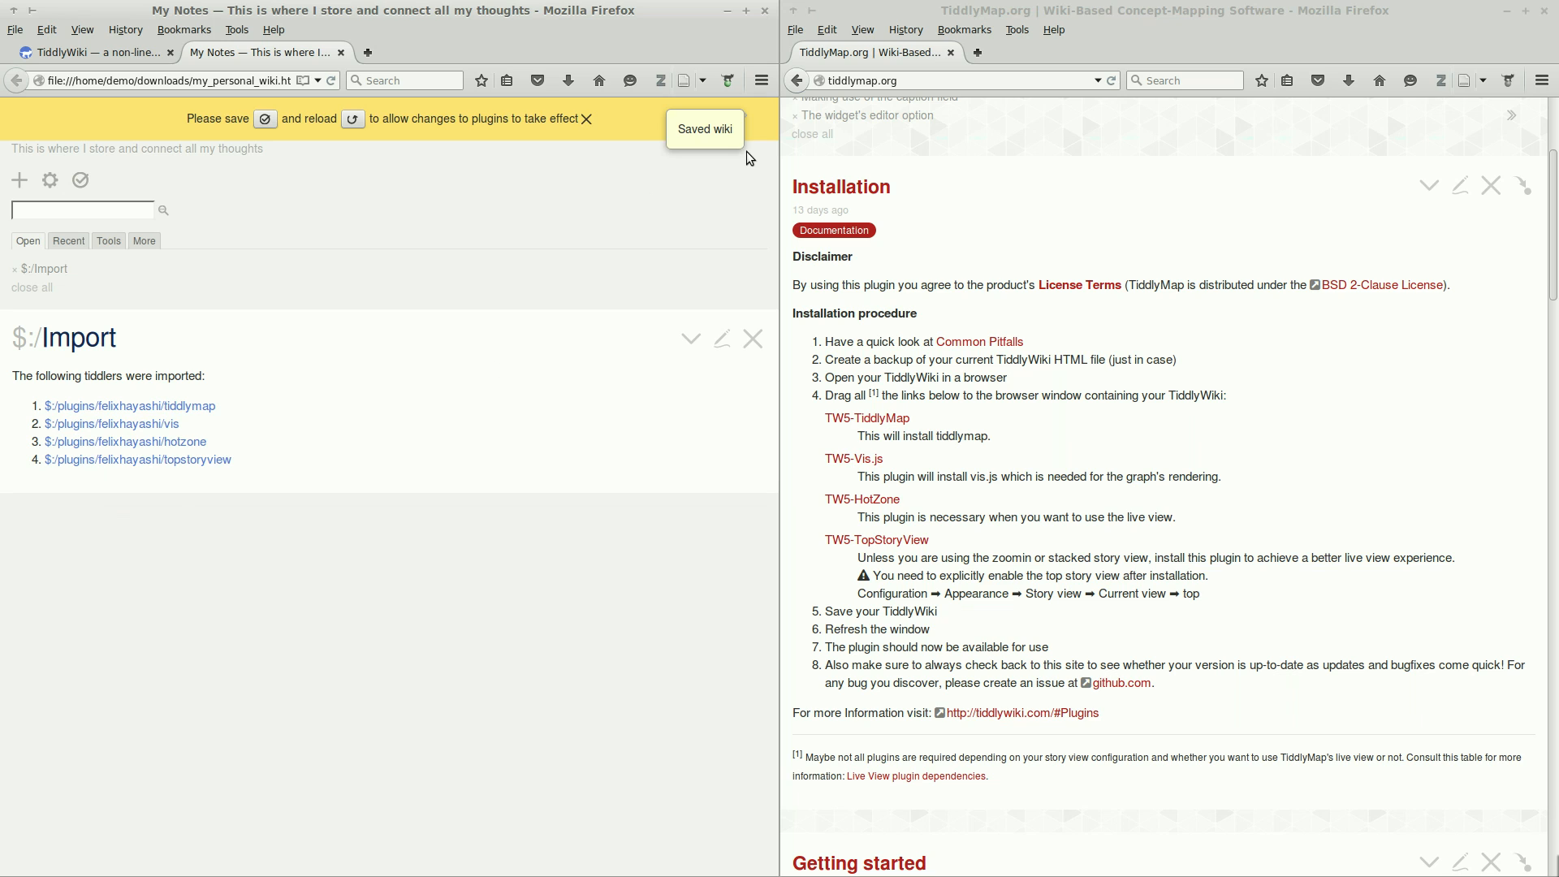
{"action": "left_click", "coordinate": [351, 120]}
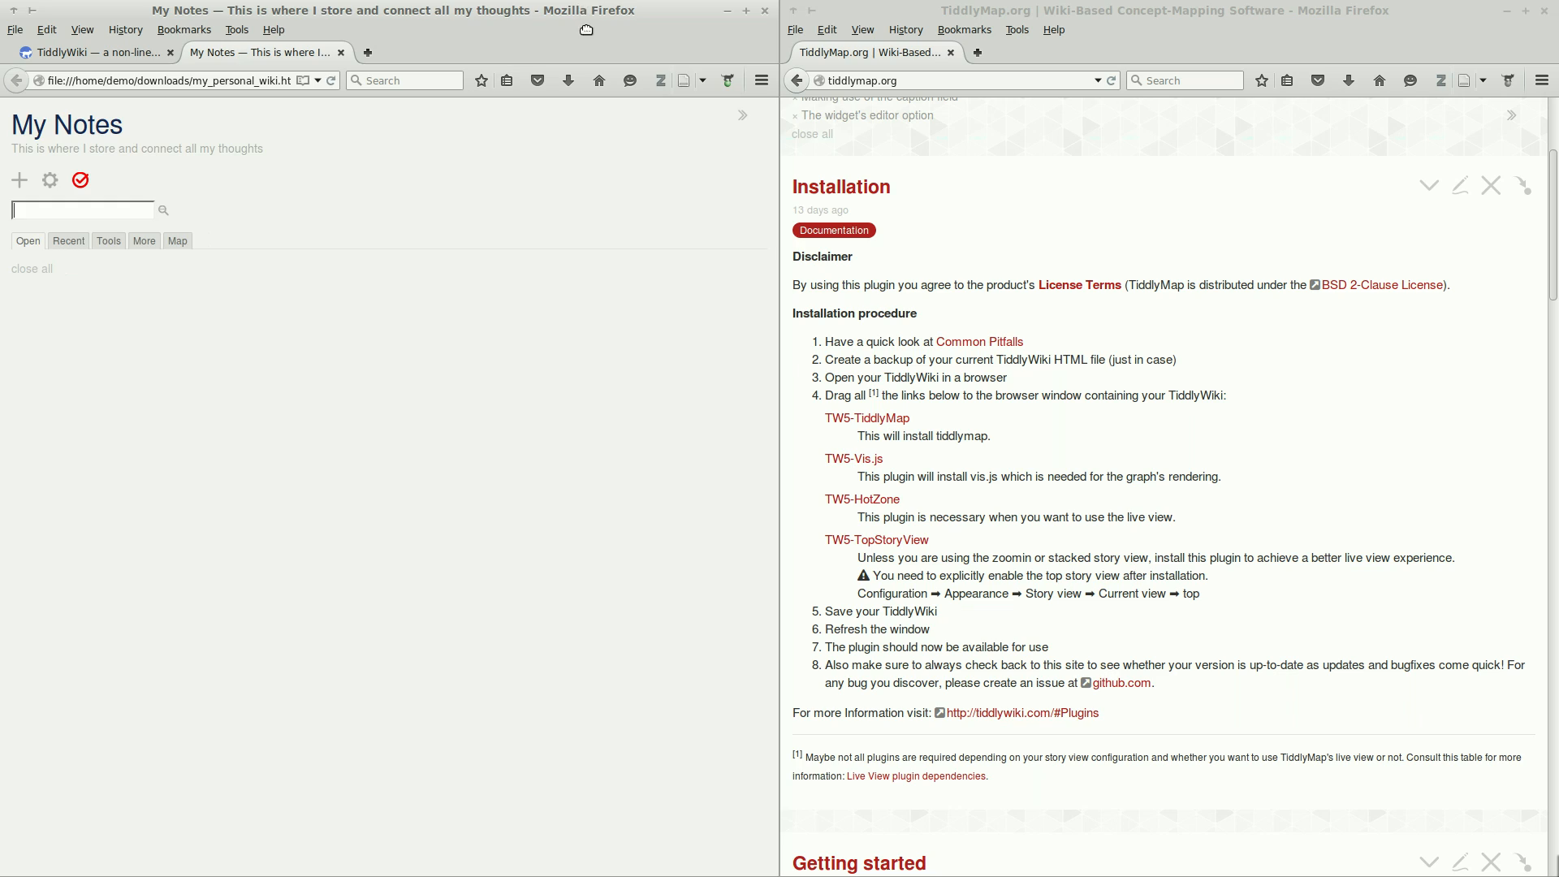
- Maximize the My Notes window, display the wiki's map and dismiss the TiddlyMap welcome message
{"action": "left_click_drag", "start_coordinate": [591, 11], "coordinate": [704, 10]}
{"action": "double_click", "coordinate": [703, 9]}
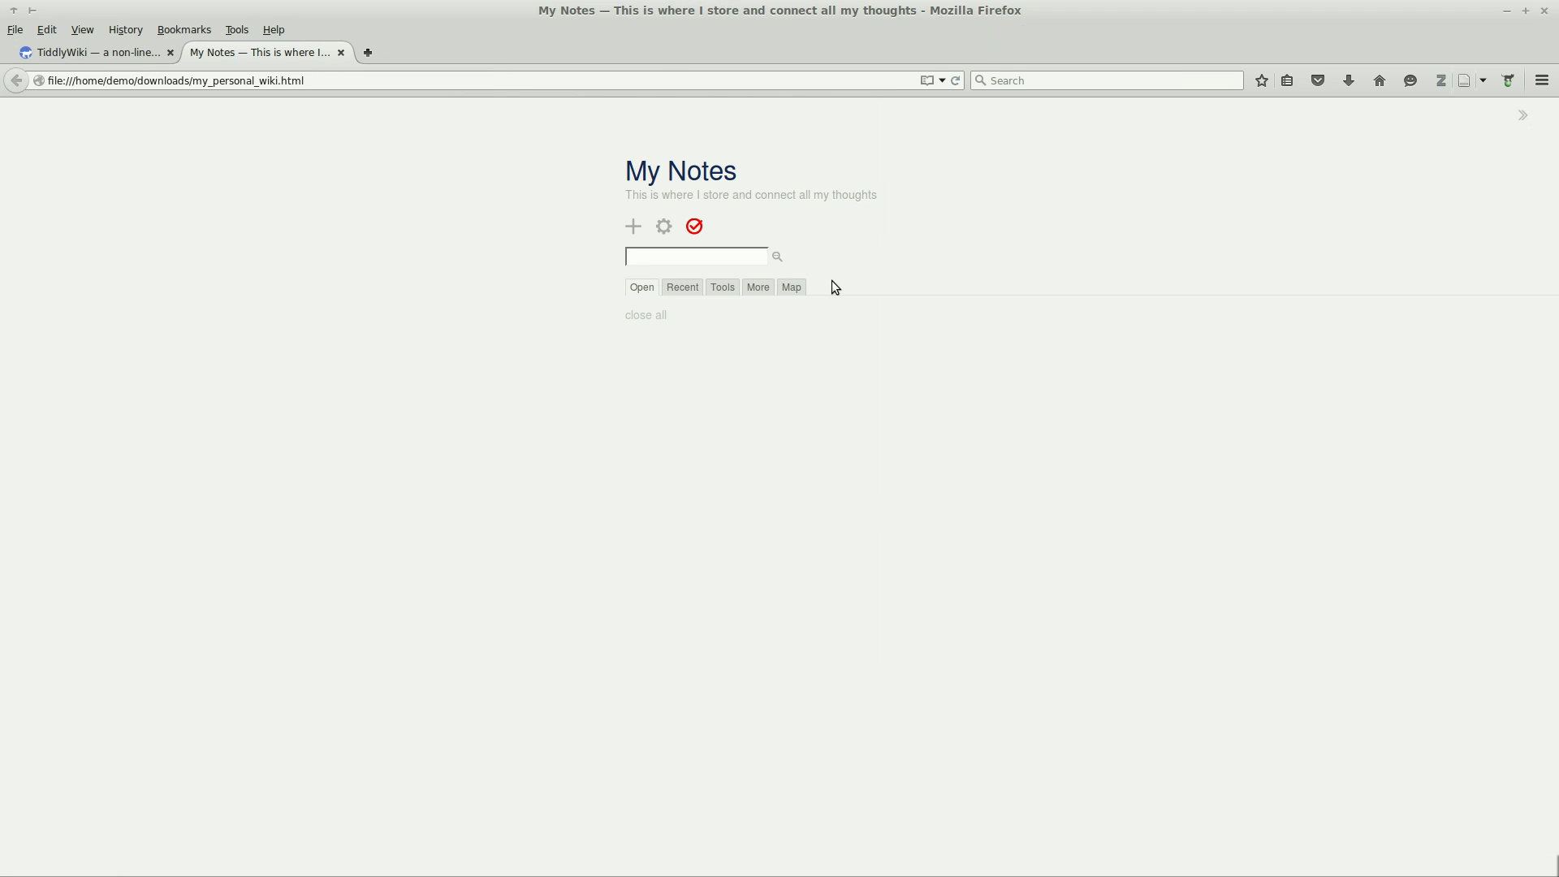
{"action": "left_click", "coordinate": [791, 289]}
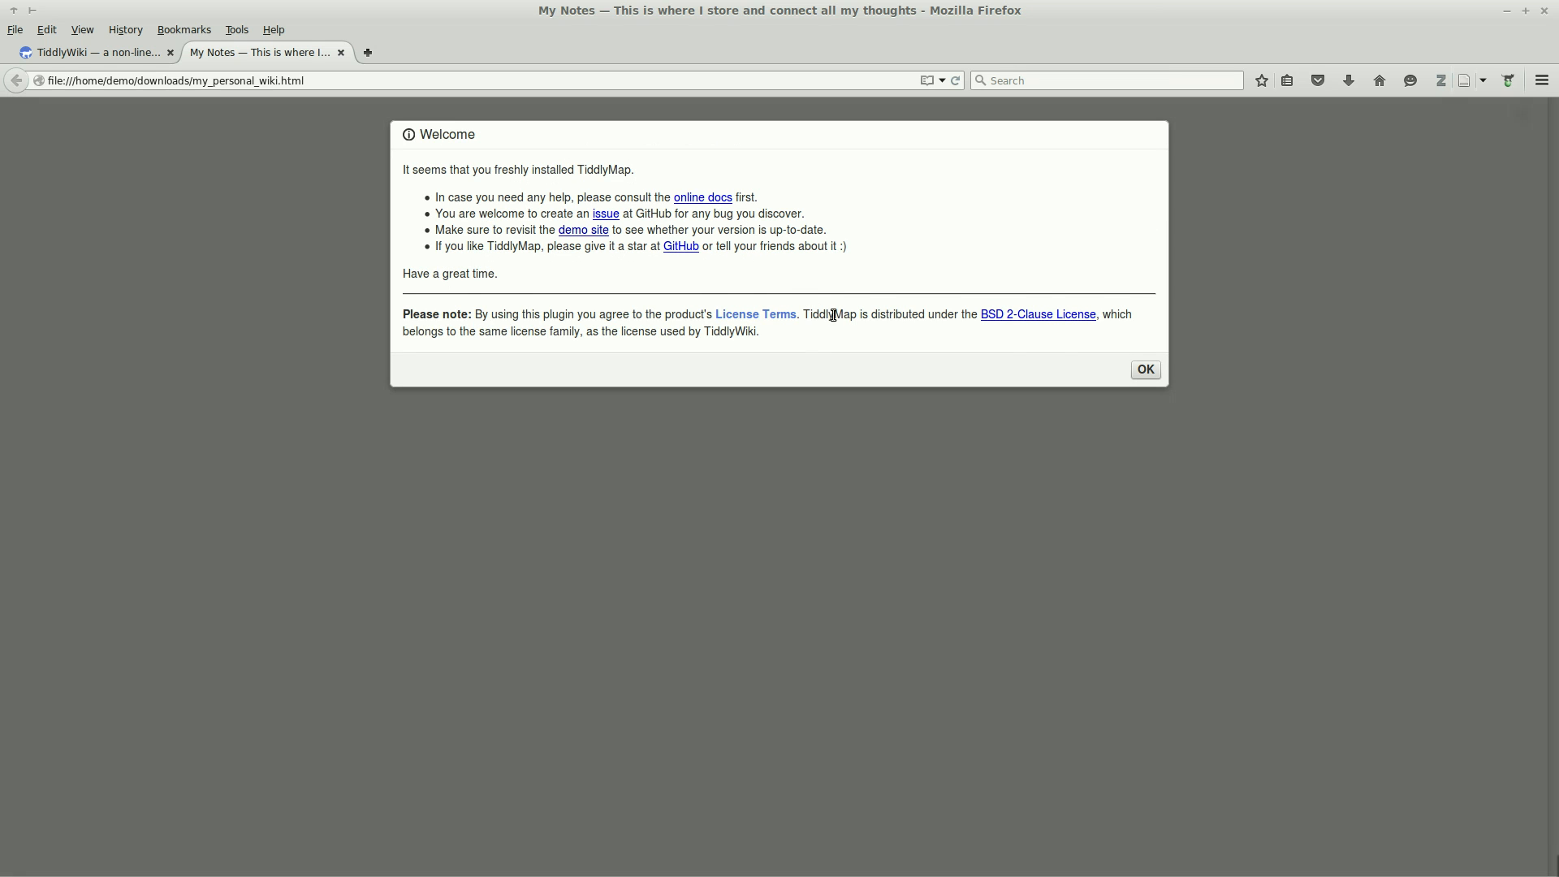
{"action": "left_click", "coordinate": [1145, 372]}
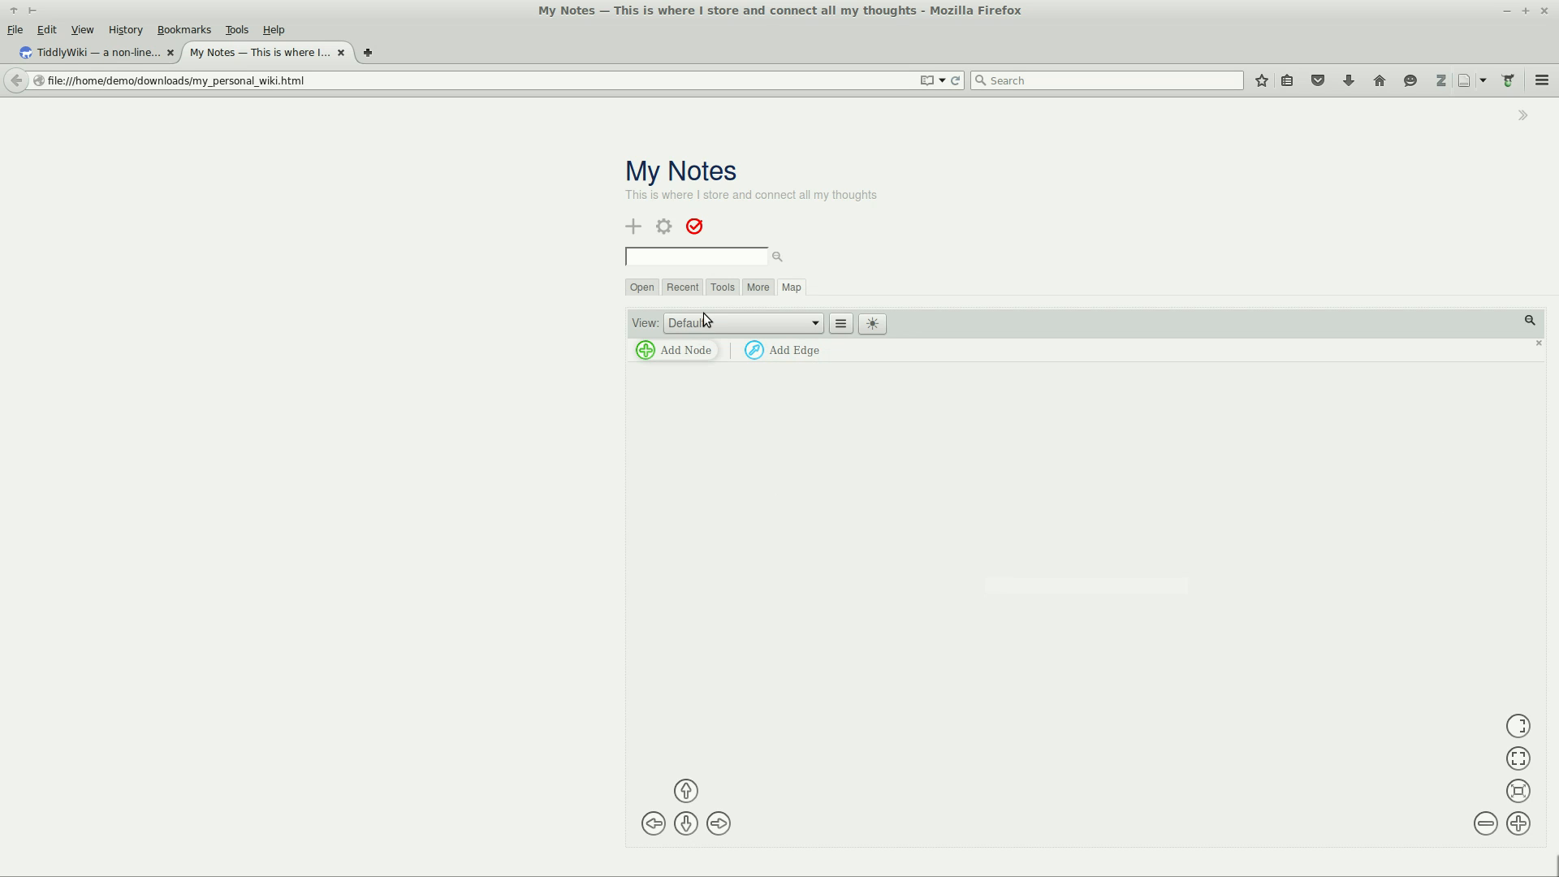
- Set the wiki's current story view to top in the control panel's appearance settings
{"action": "left_click", "coordinate": [664, 227]}
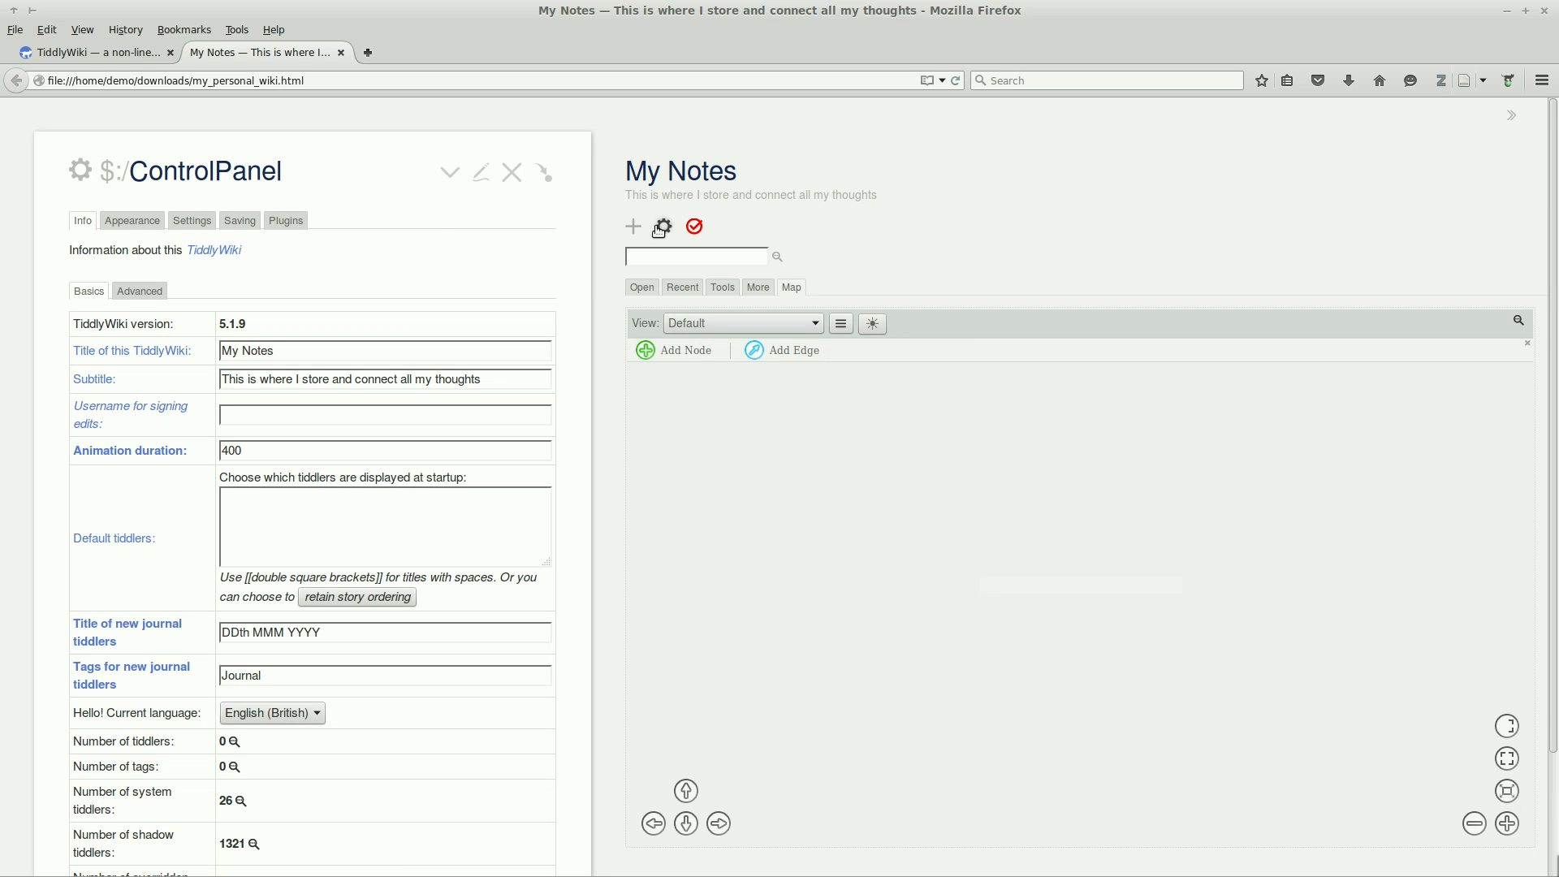
{"action": "left_click", "coordinate": [150, 217]}
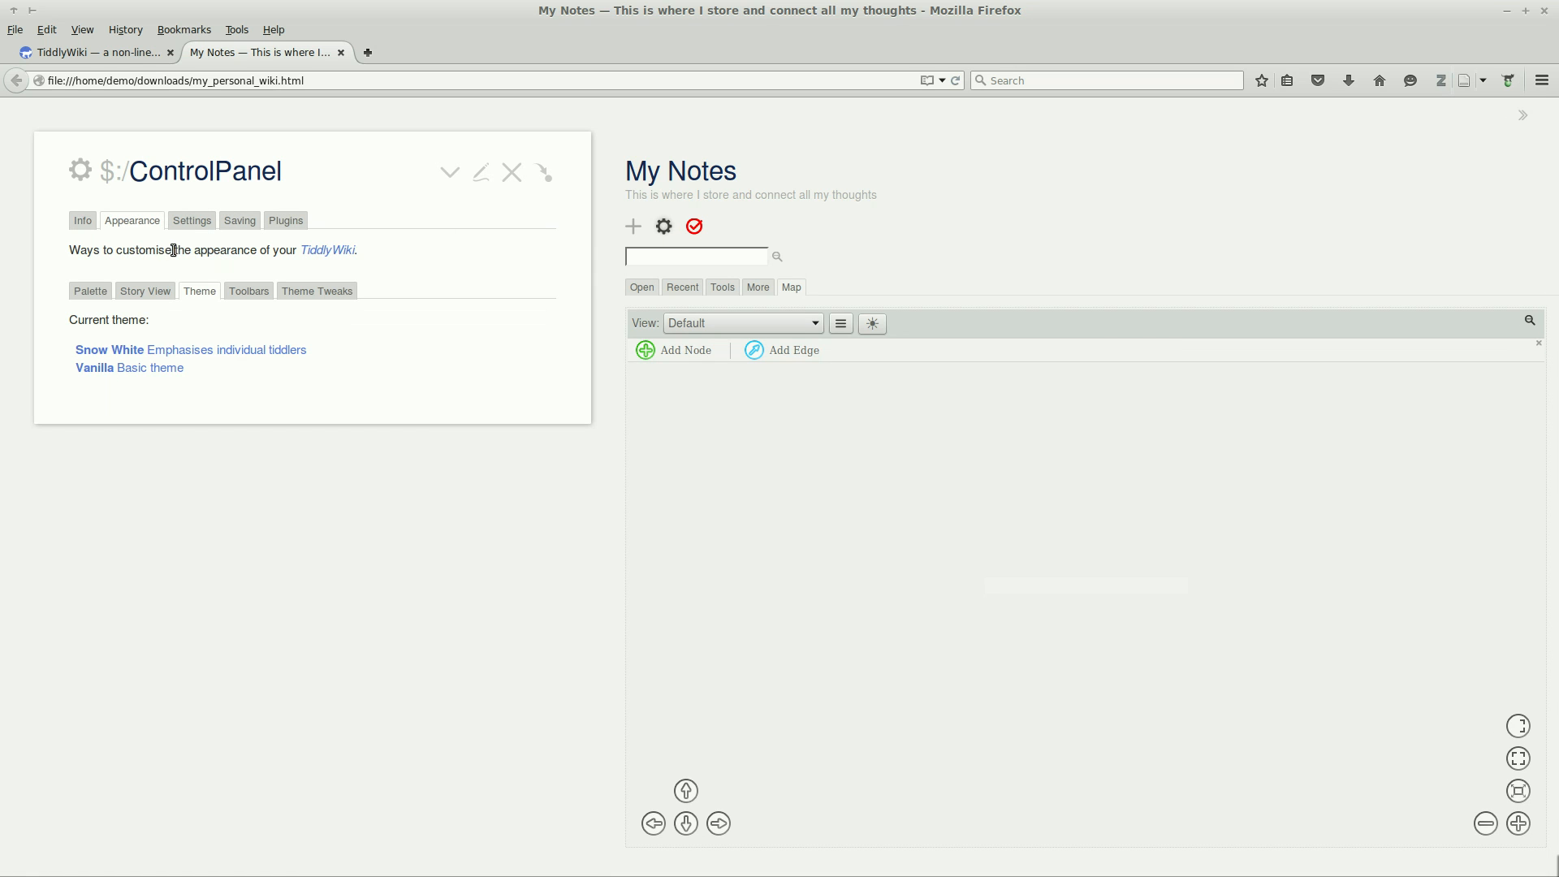
{"action": "left_click", "coordinate": [163, 292]}
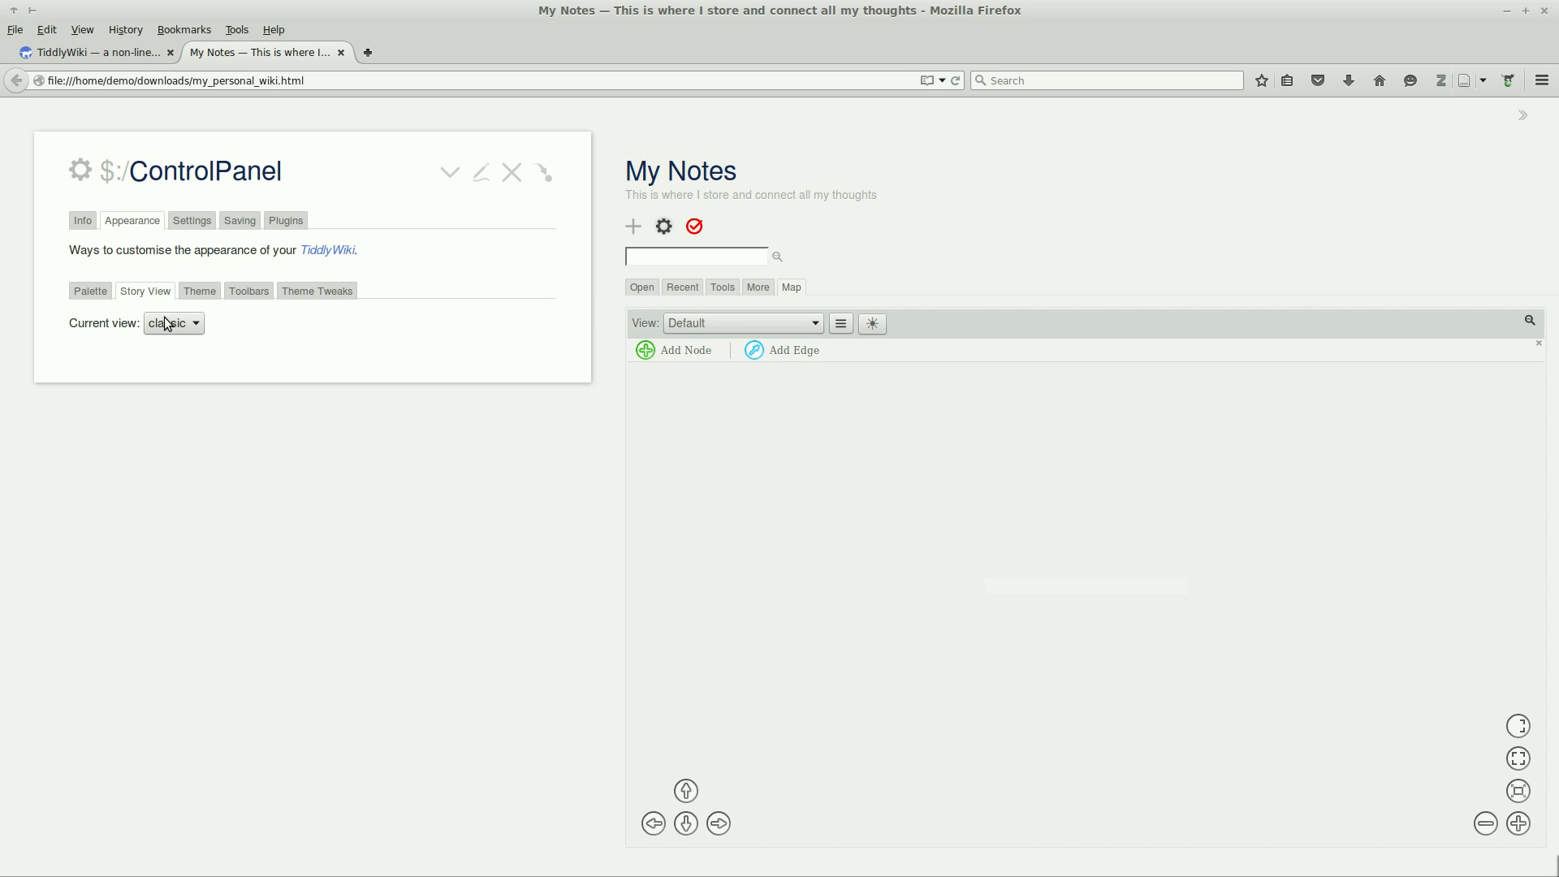
{"action": "left_click", "coordinate": [168, 325]}
{"action": "left_click", "coordinate": [165, 377]}
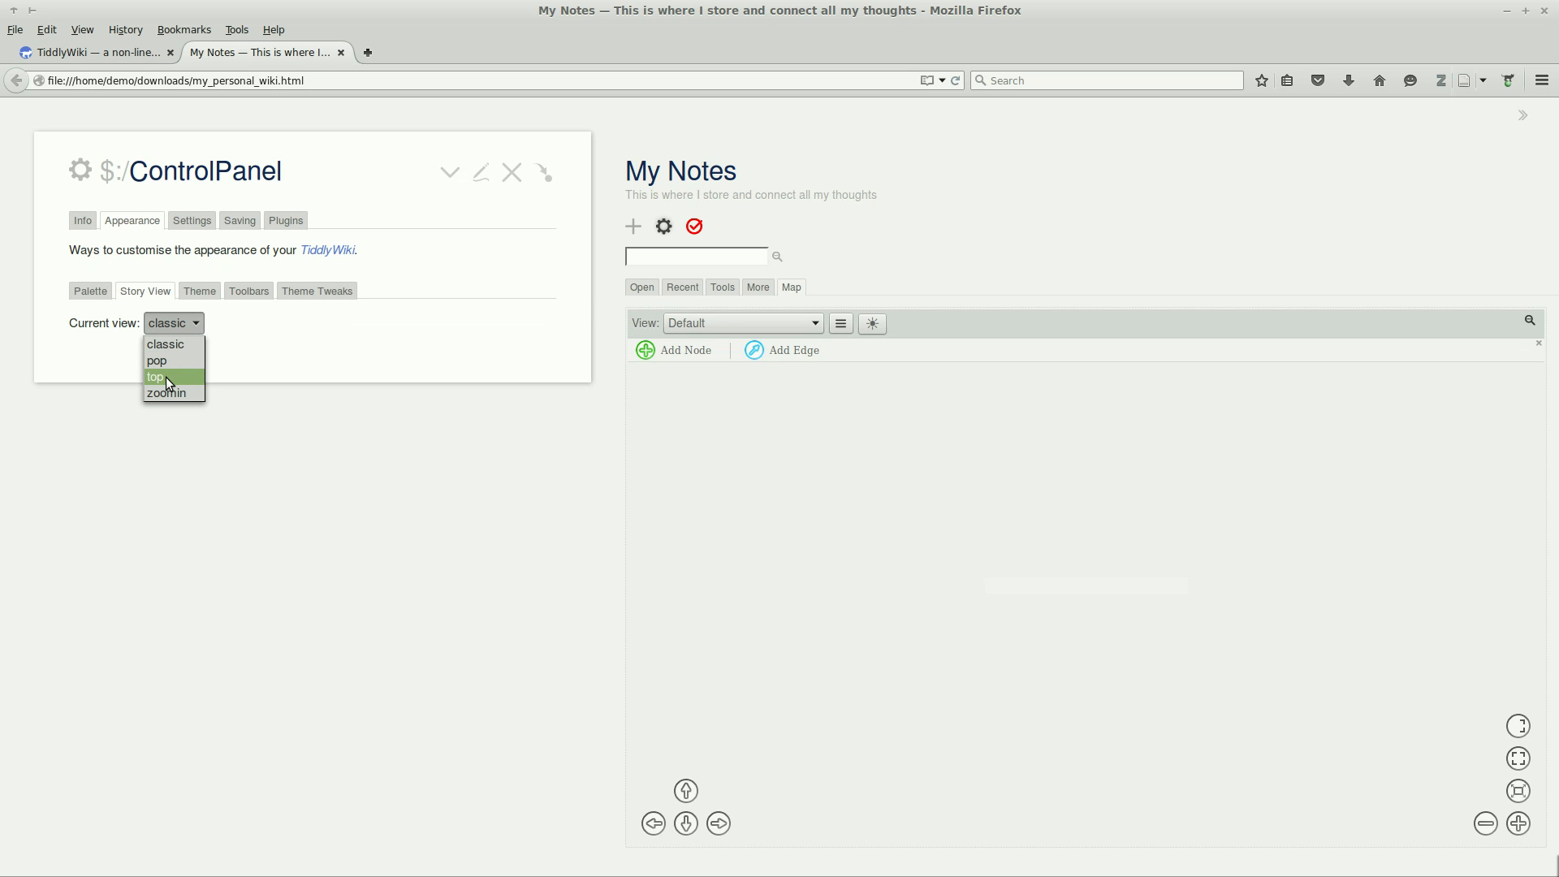
- Set the default sidebar tab to Map and navigation from within the story river to Open above the current tiddler
{"action": "left_click", "coordinate": [189, 222]}
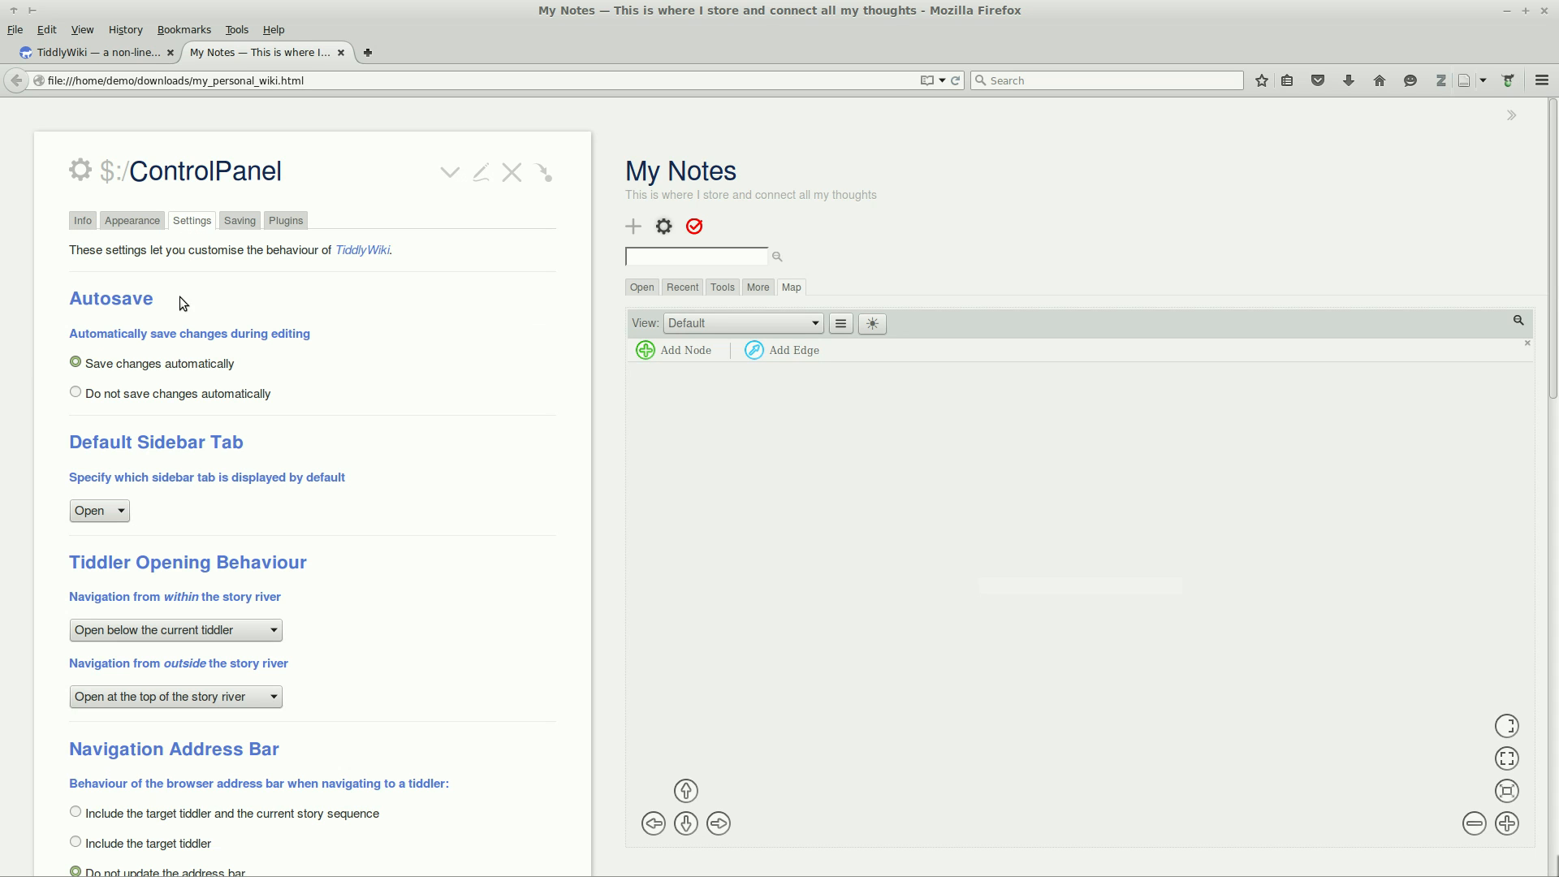
{"action": "left_click", "coordinate": [118, 511]}
{"action": "left_click", "coordinate": [91, 598]}
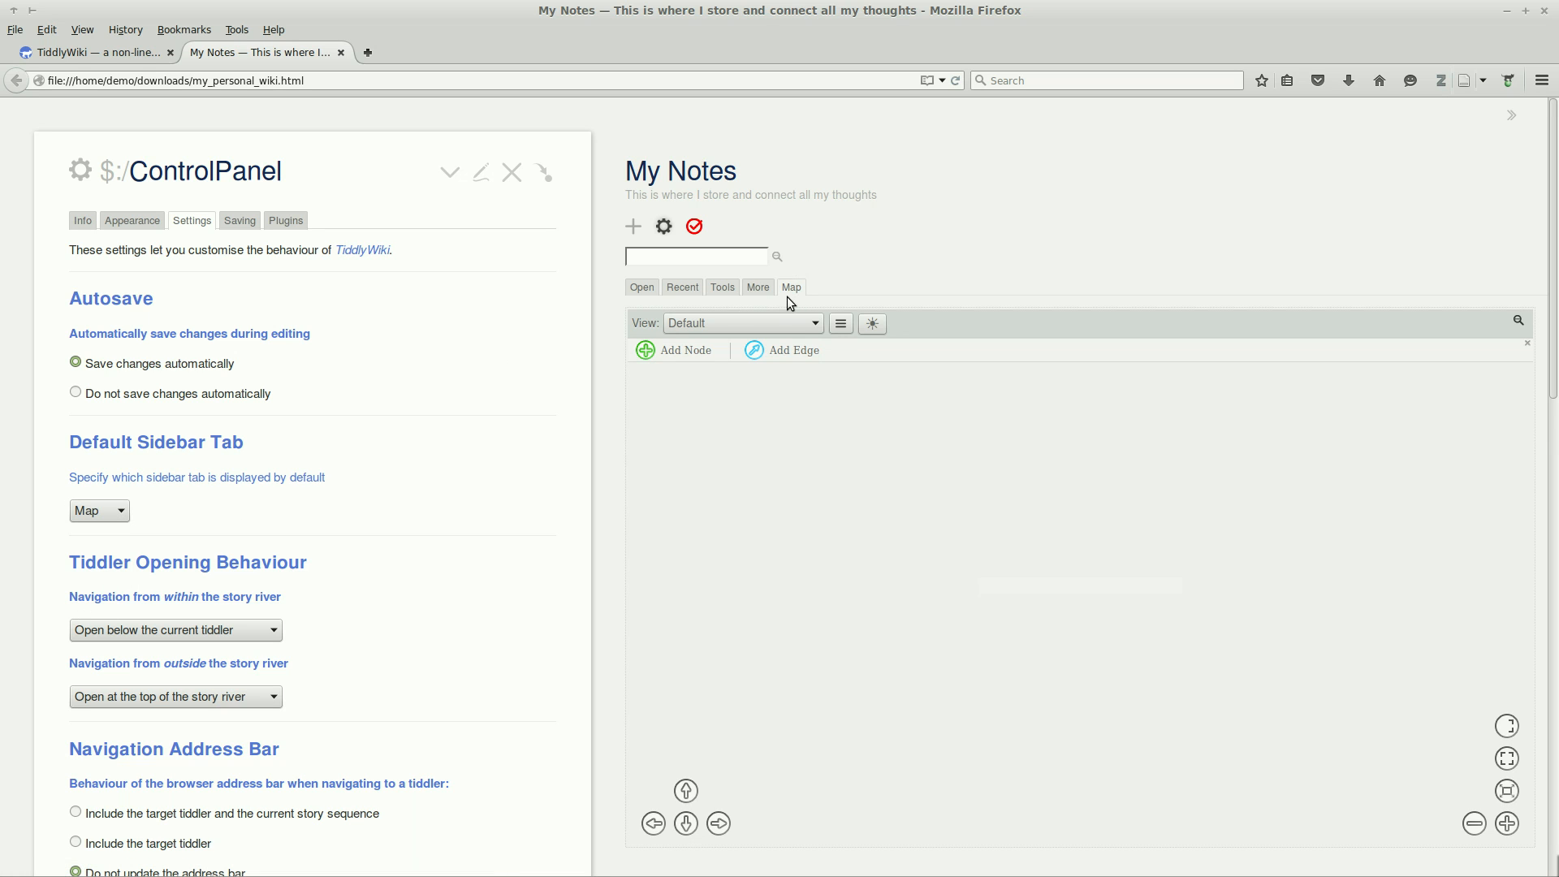
{"action": "left_click", "coordinate": [268, 632]}
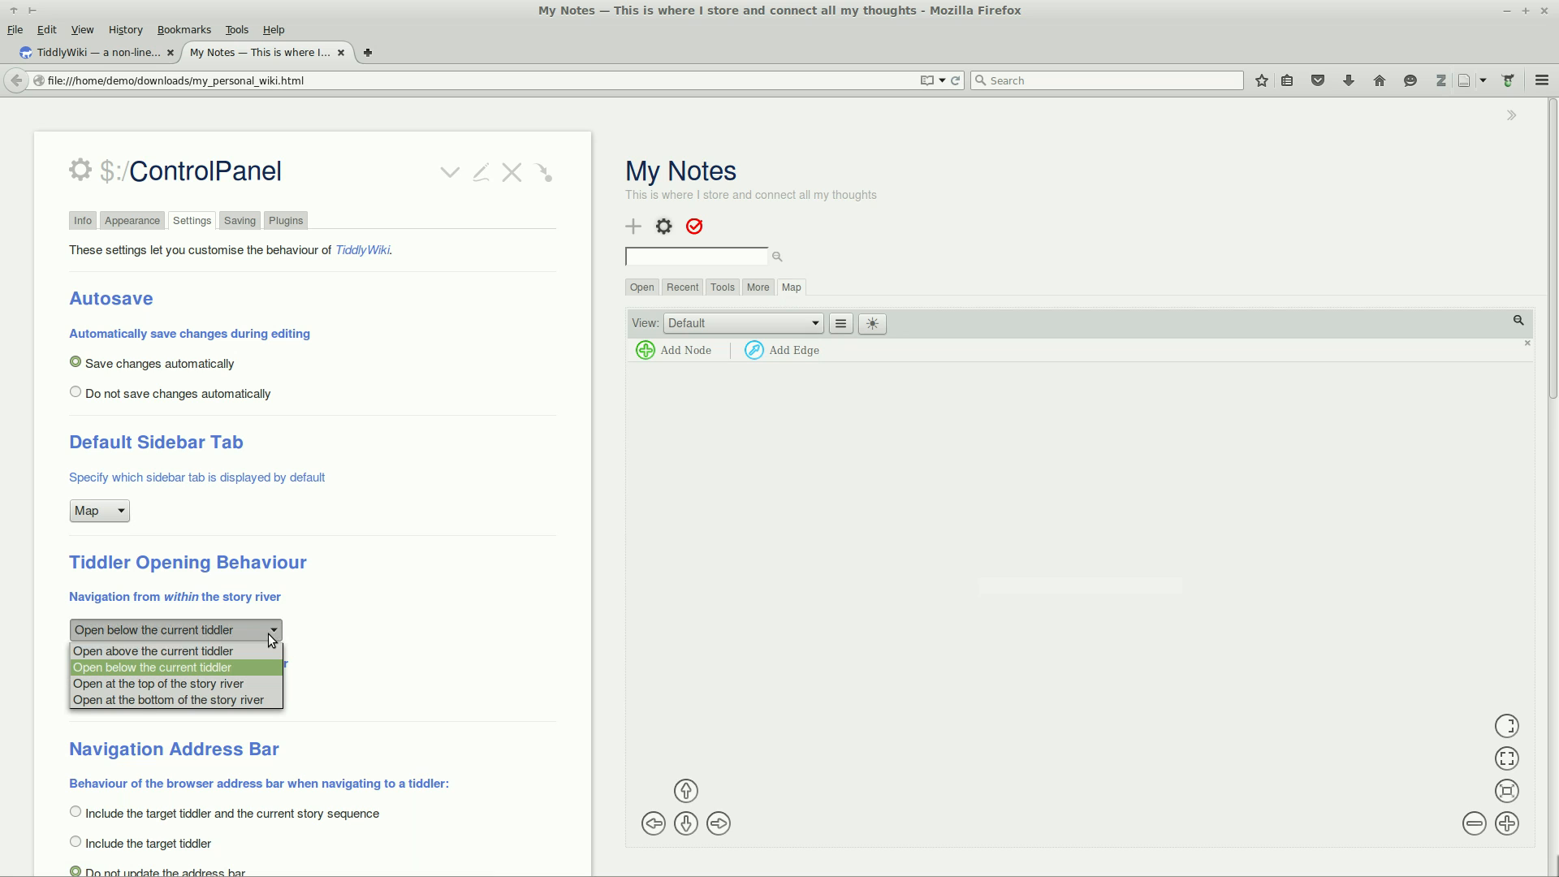
{"action": "left_click", "coordinate": [260, 652]}
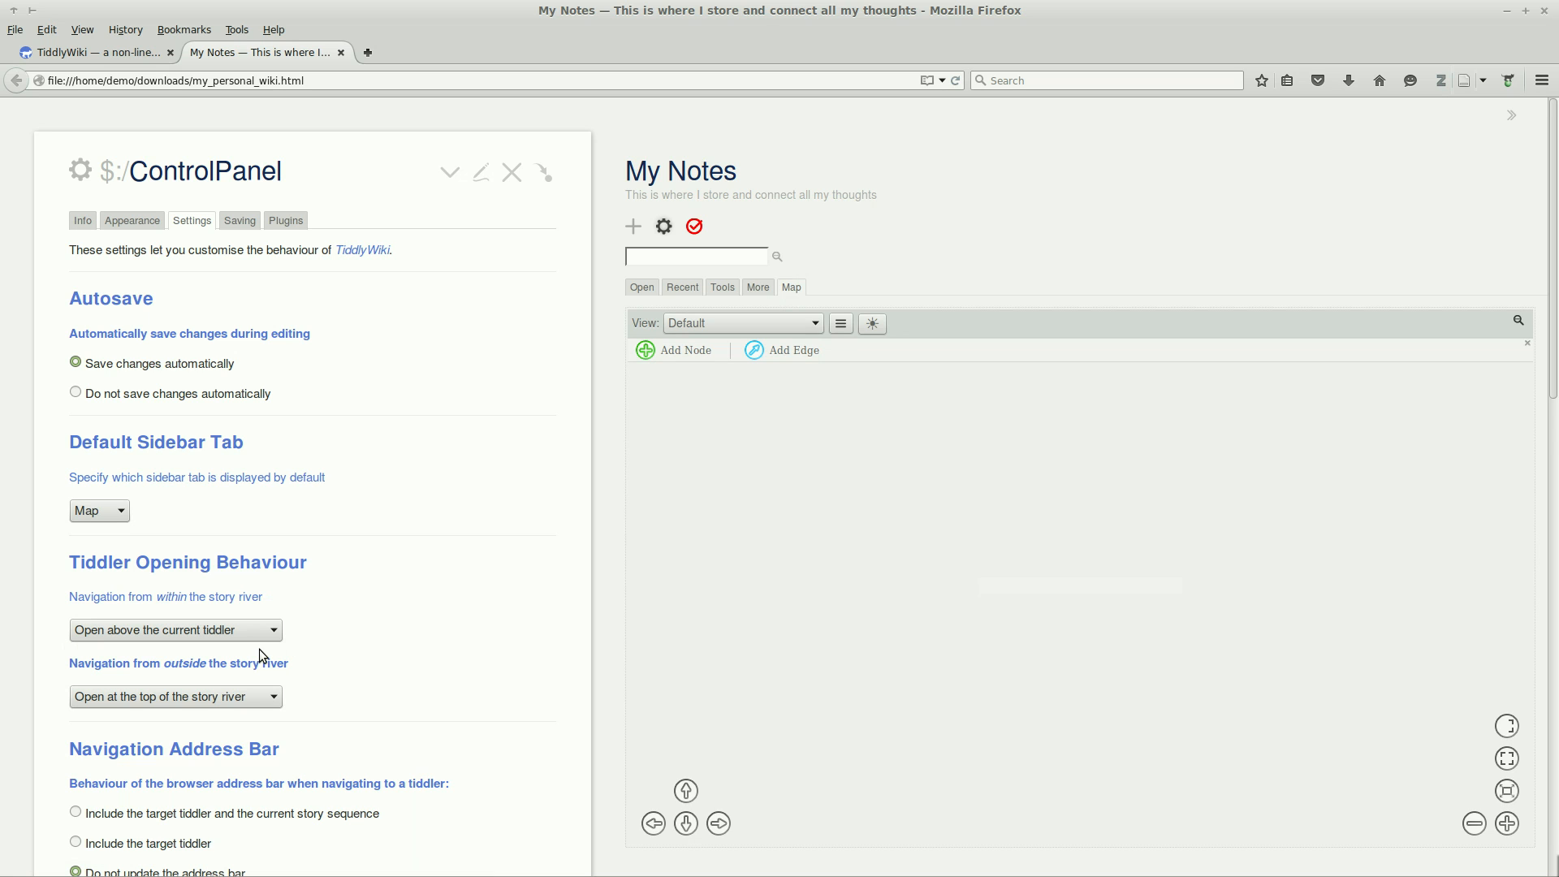
- Close the ControlPanel tiddler, then save and reload the wiki
{"action": "left_click", "coordinate": [512, 174]}
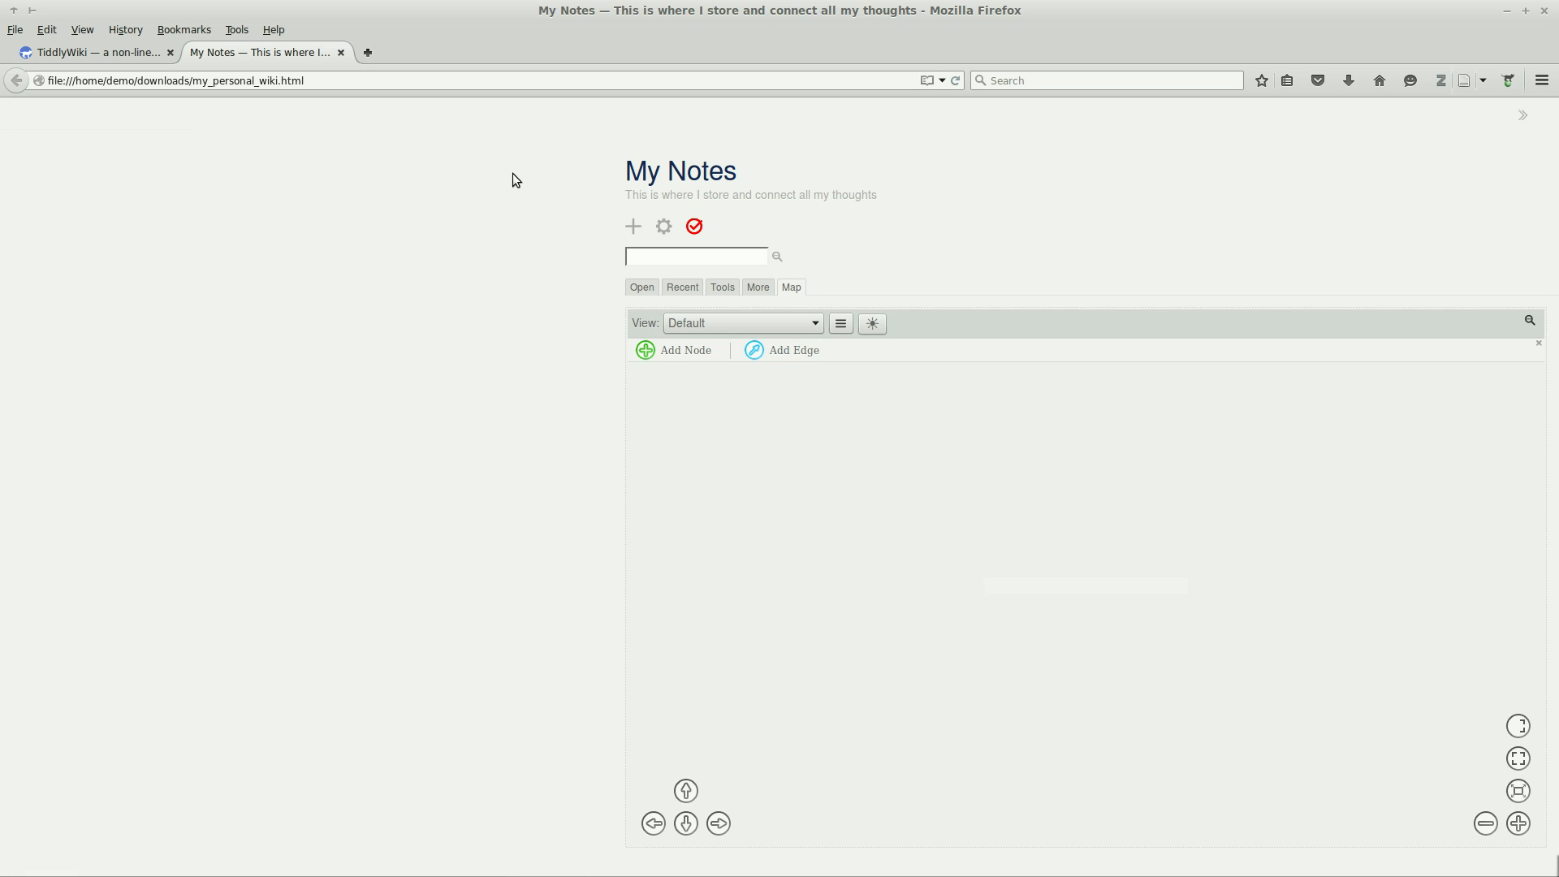
{"action": "left_click", "coordinate": [695, 228]}
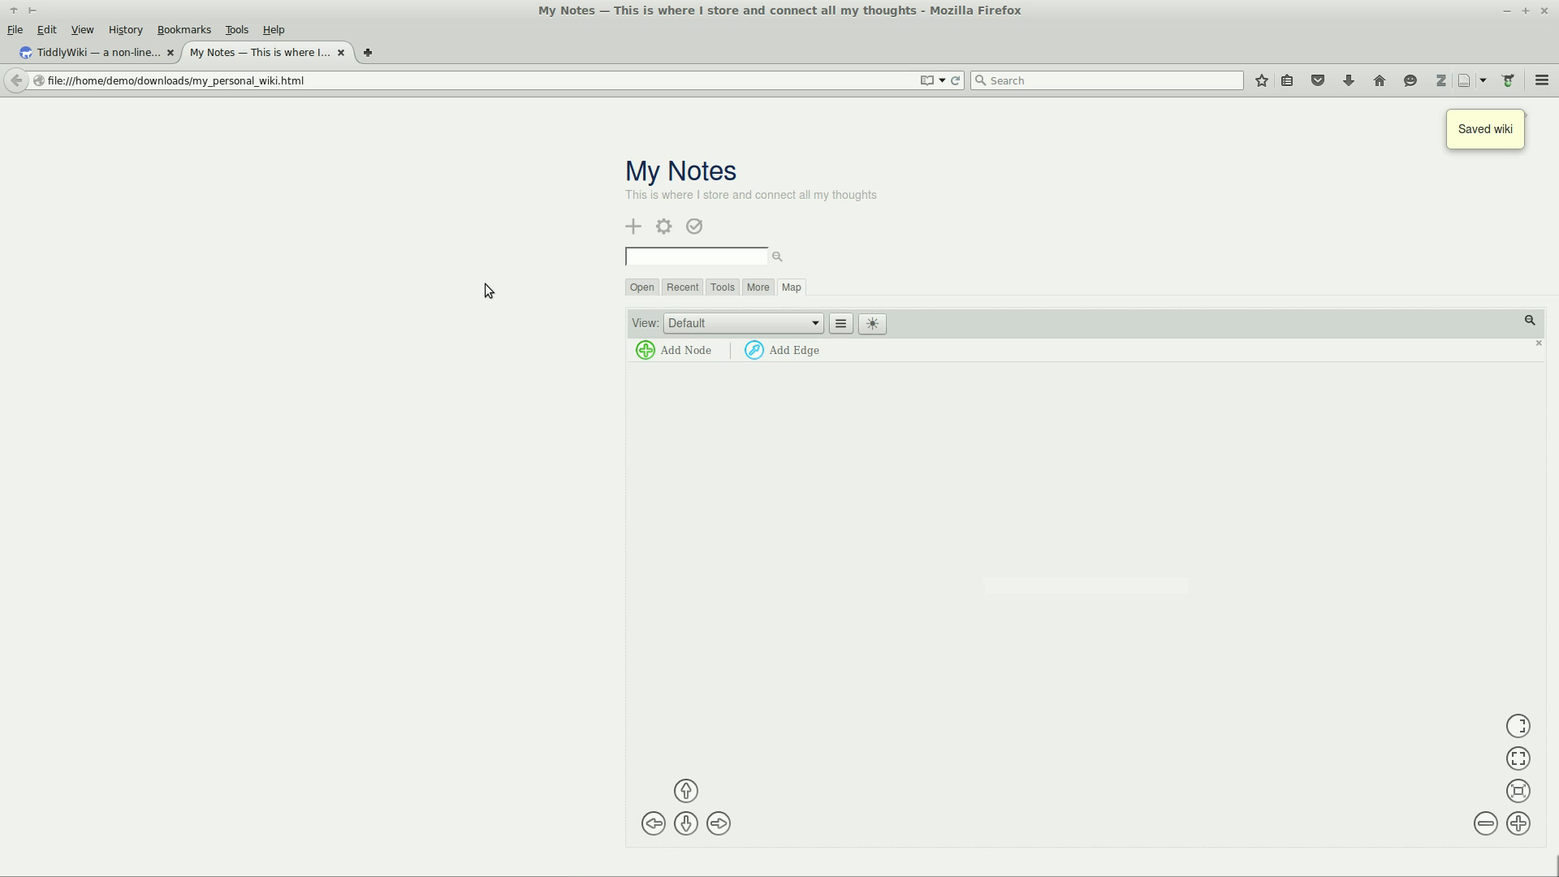
{"action": "key", "text": "F5"}
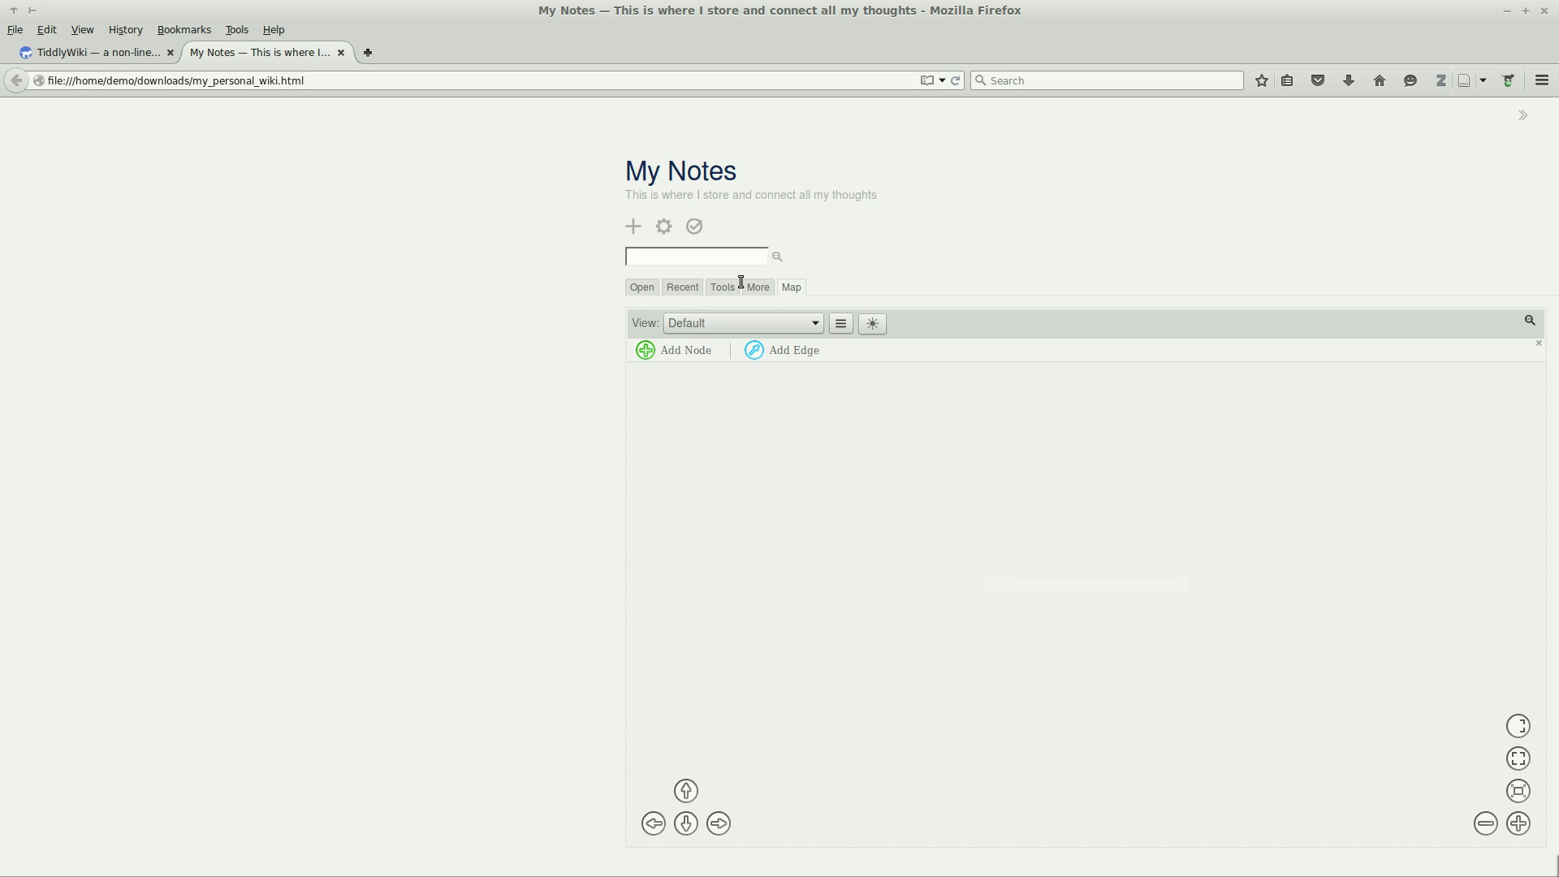
- Create an empty TiddlyMap view named My view
{"action": "left_click", "coordinate": [642, 288]}
{"action": "left_click", "coordinate": [793, 288]}
{"action": "left_click", "coordinate": [836, 325]}
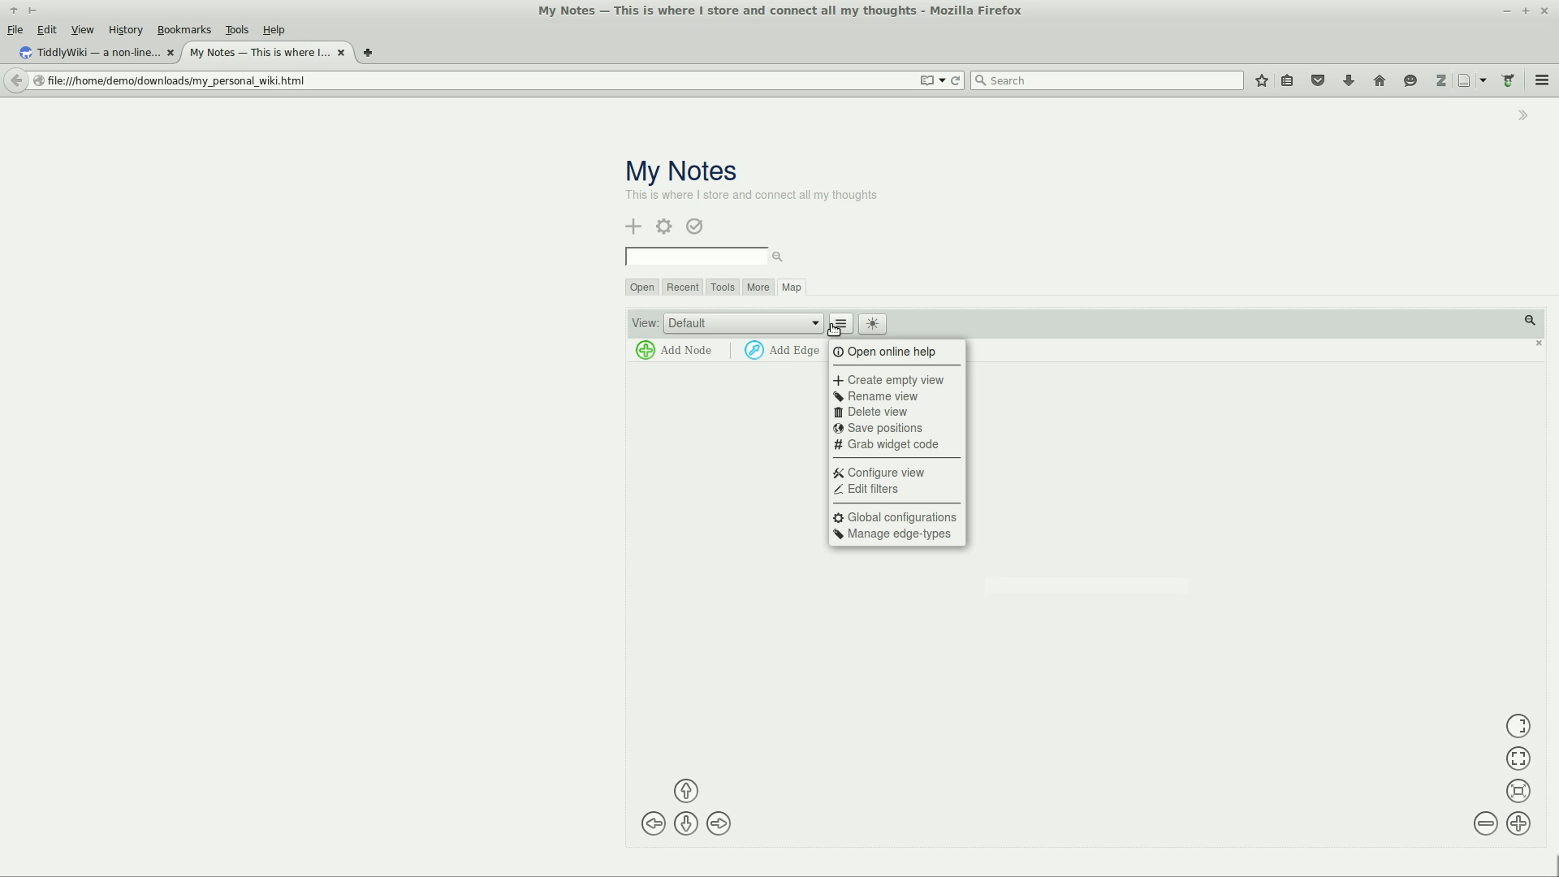
{"action": "left_click", "coordinate": [863, 379]}
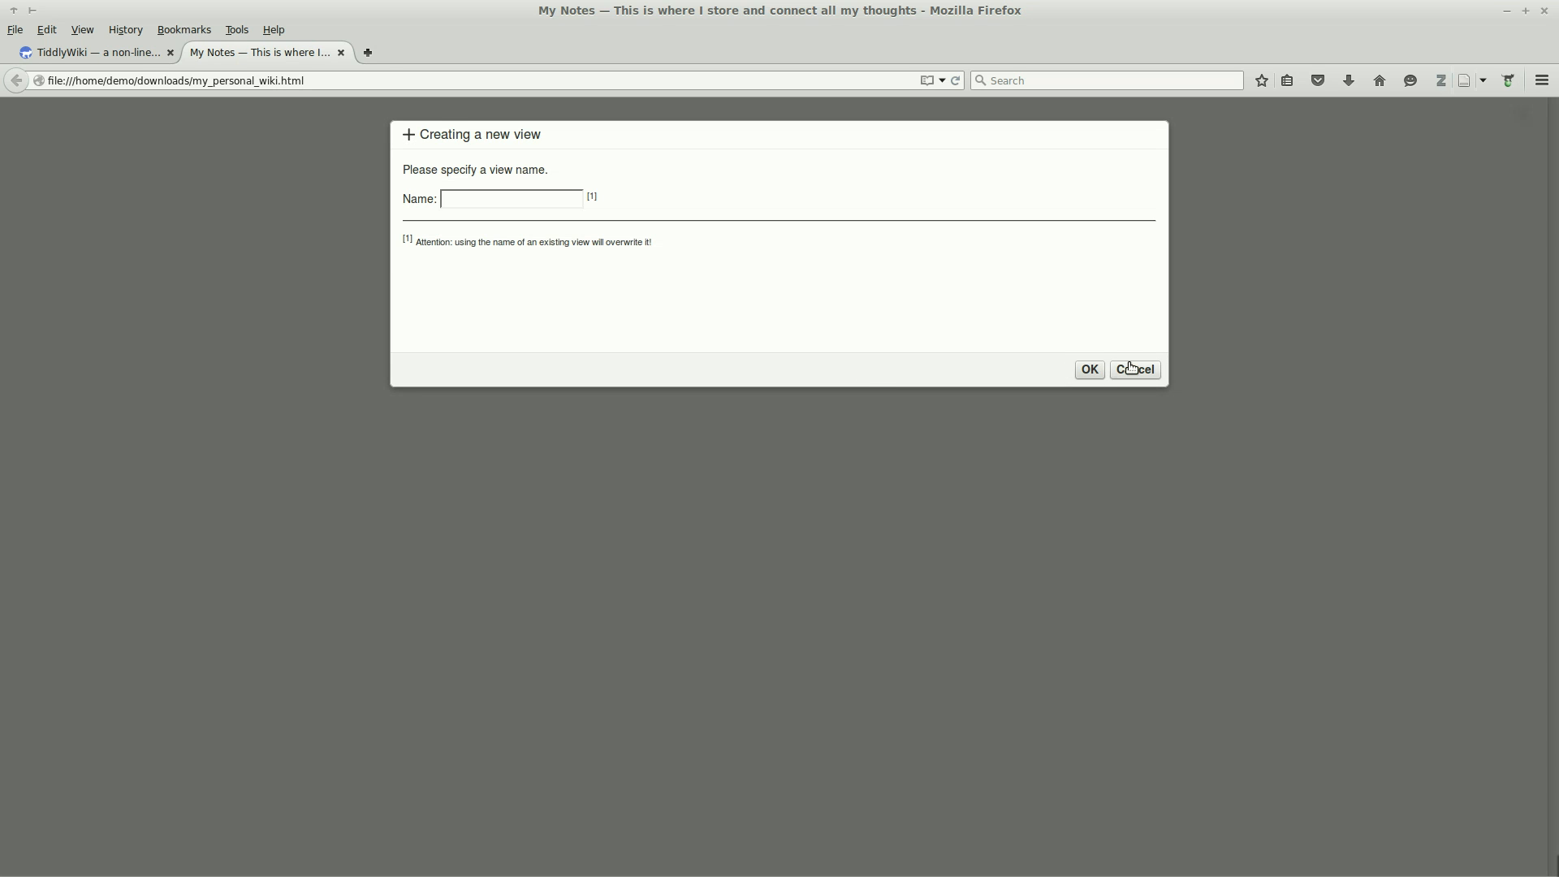
{"action": "left_click", "coordinate": [1092, 370]}
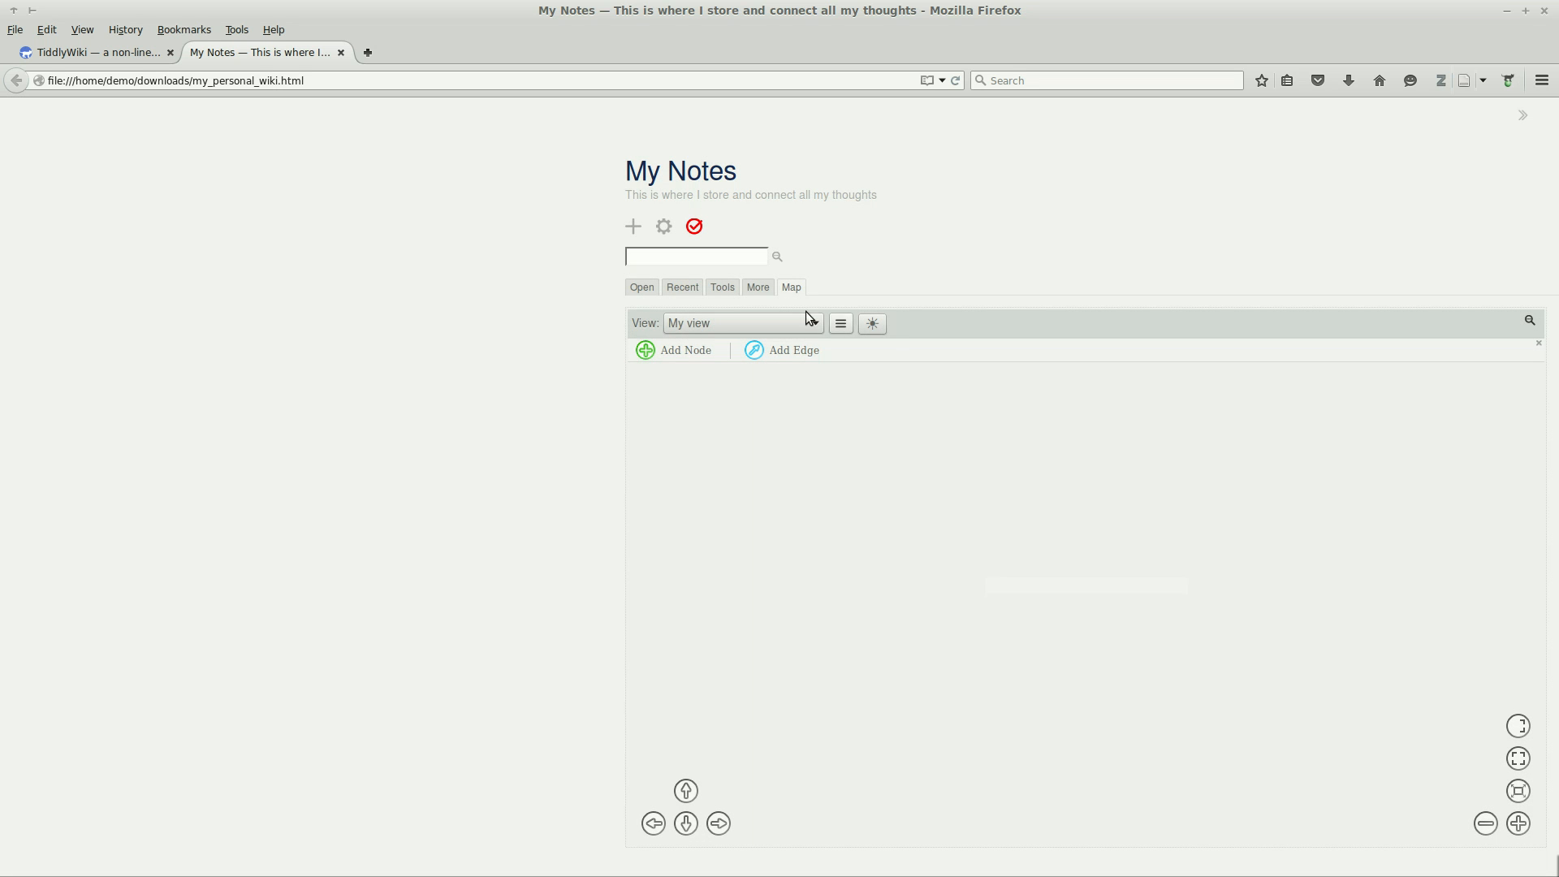
- Add a node titled Central Topic near the middle of the map
{"action": "double_click", "coordinate": [1016, 569]}
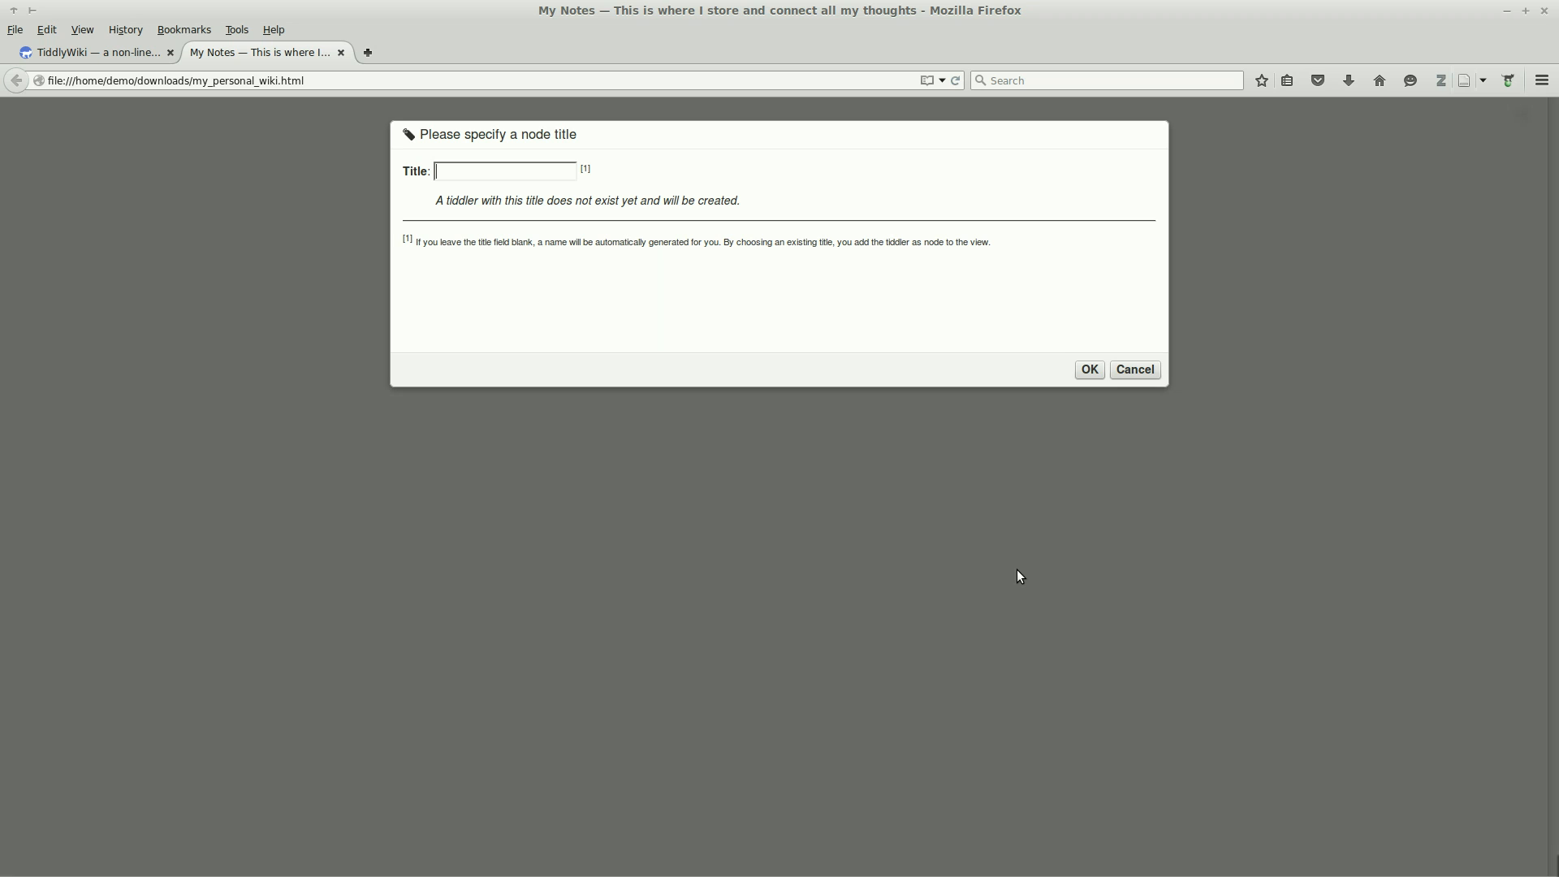
{"action": "type", "text": "Central Topic"}
{"action": "left_click", "coordinate": [1090, 369]}
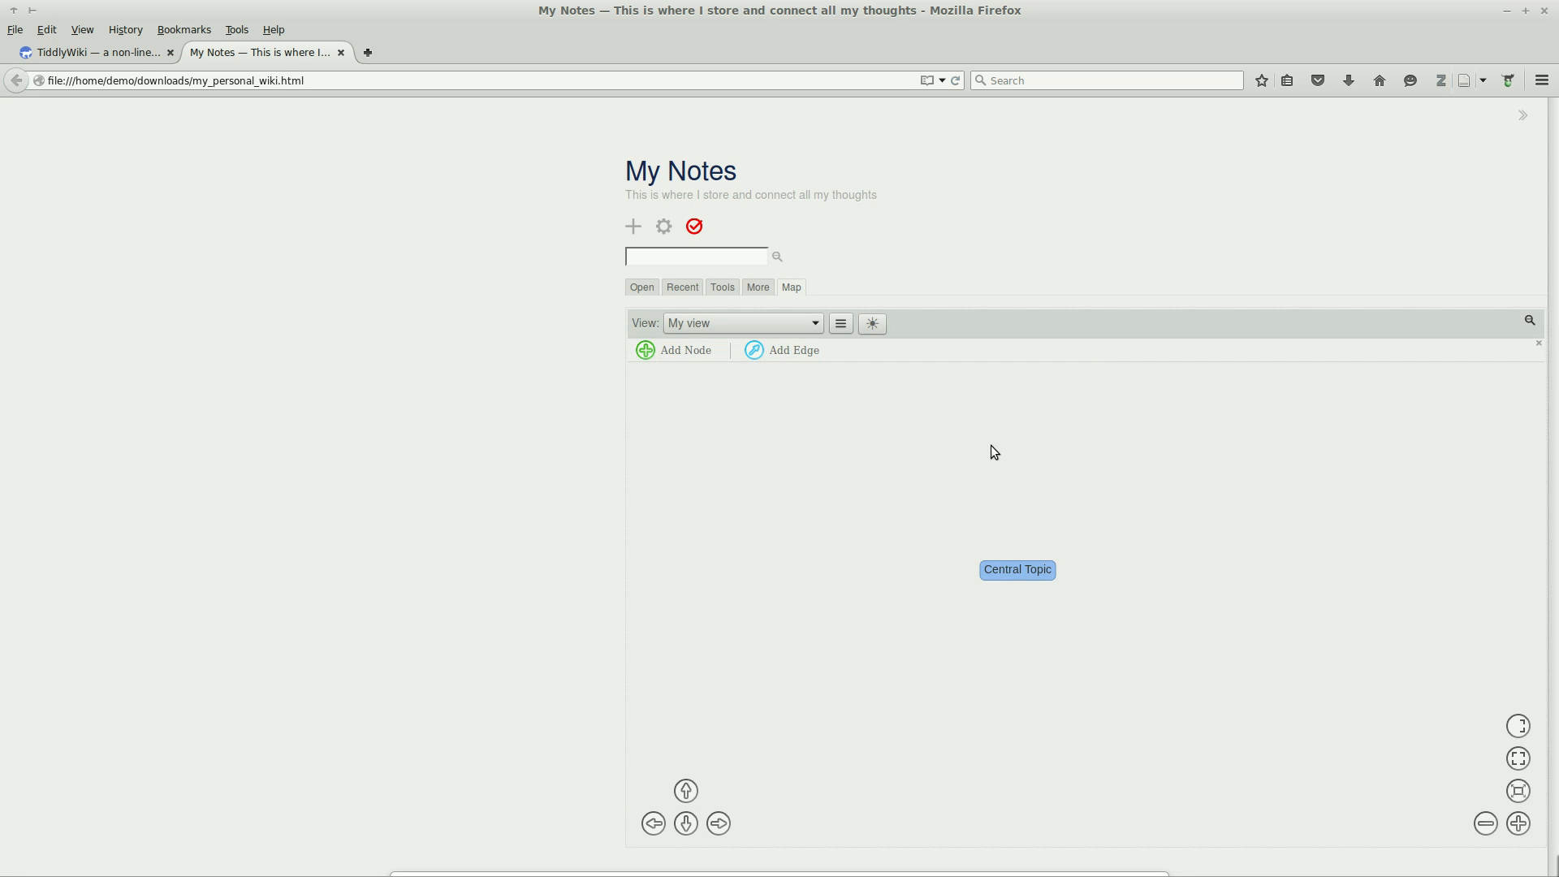
- Add a second node titled Another Topic to the map, up and to the left of Central Topic
{"action": "double_click", "coordinate": [887, 469]}
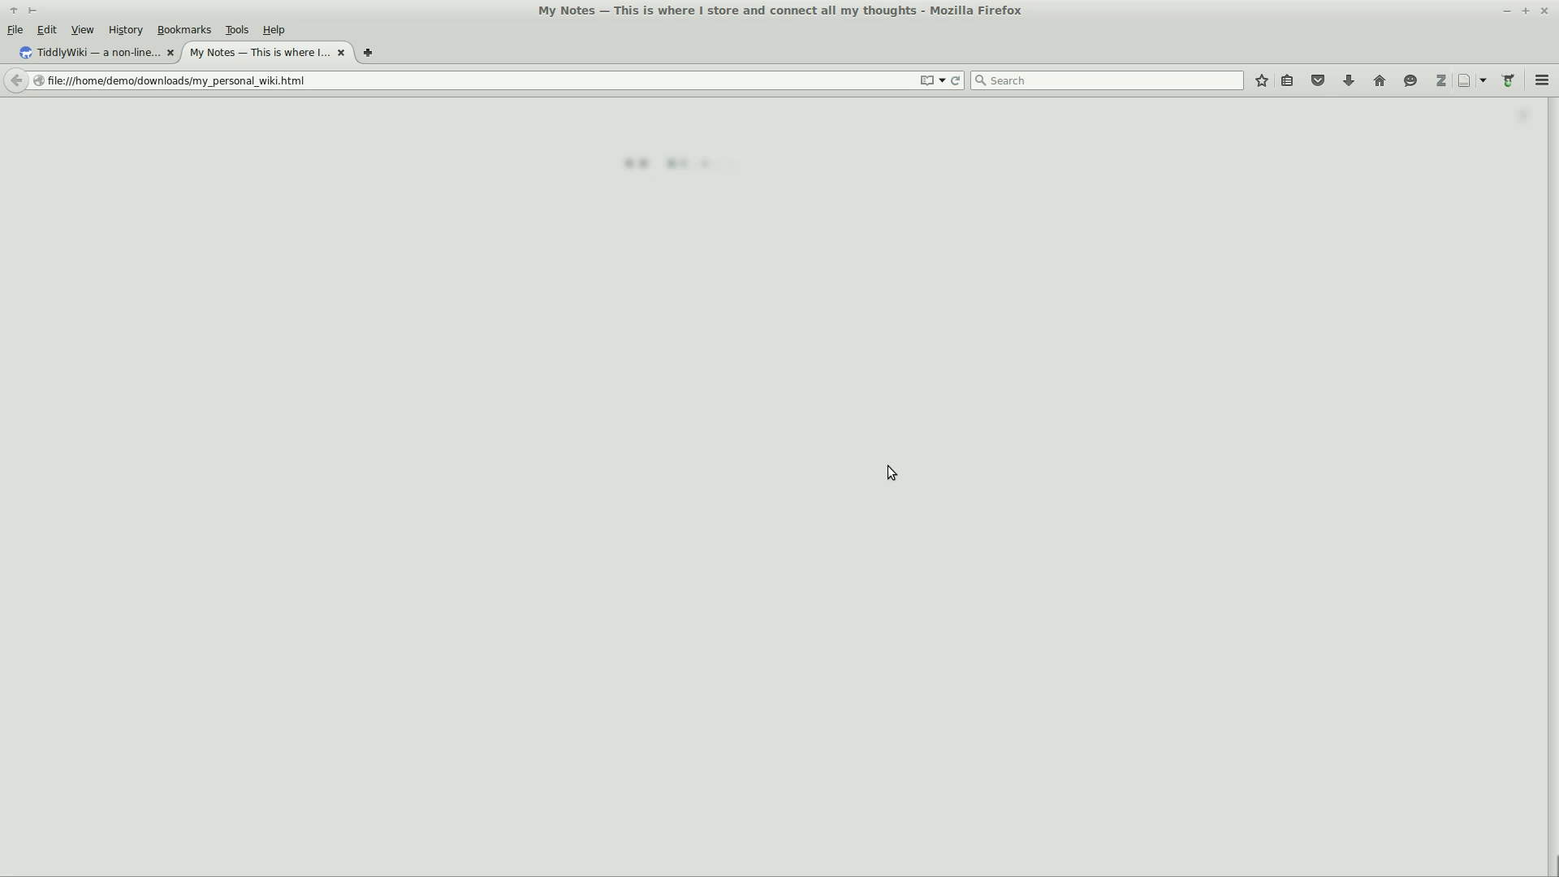
{"action": "type", "text": "A"}
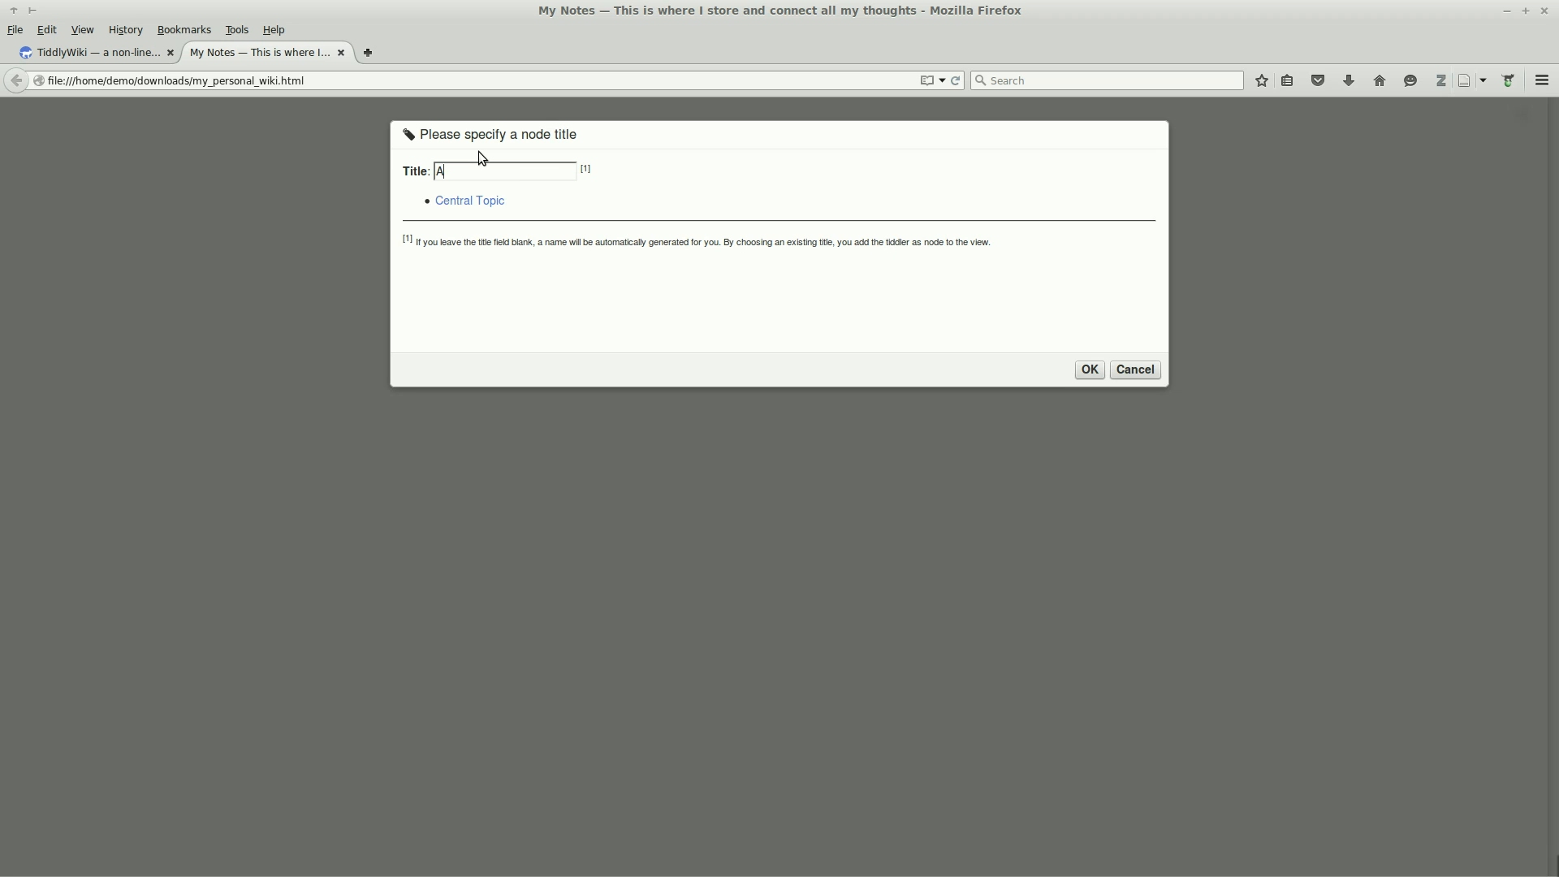
{"action": "type", "text": "nother Topic"}
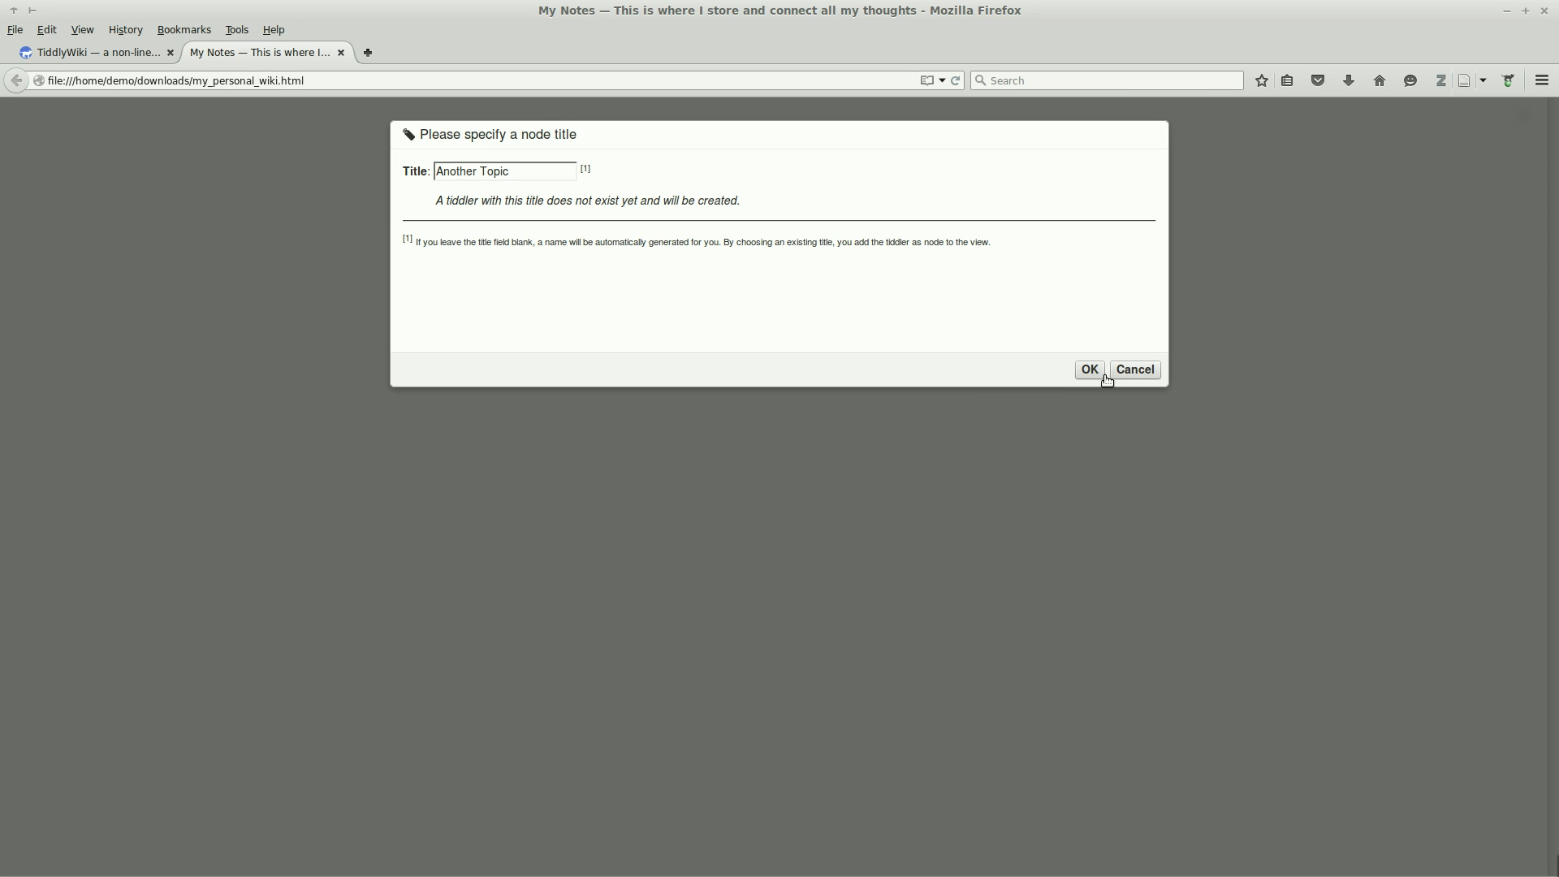
{"action": "left_click", "coordinate": [1101, 375]}
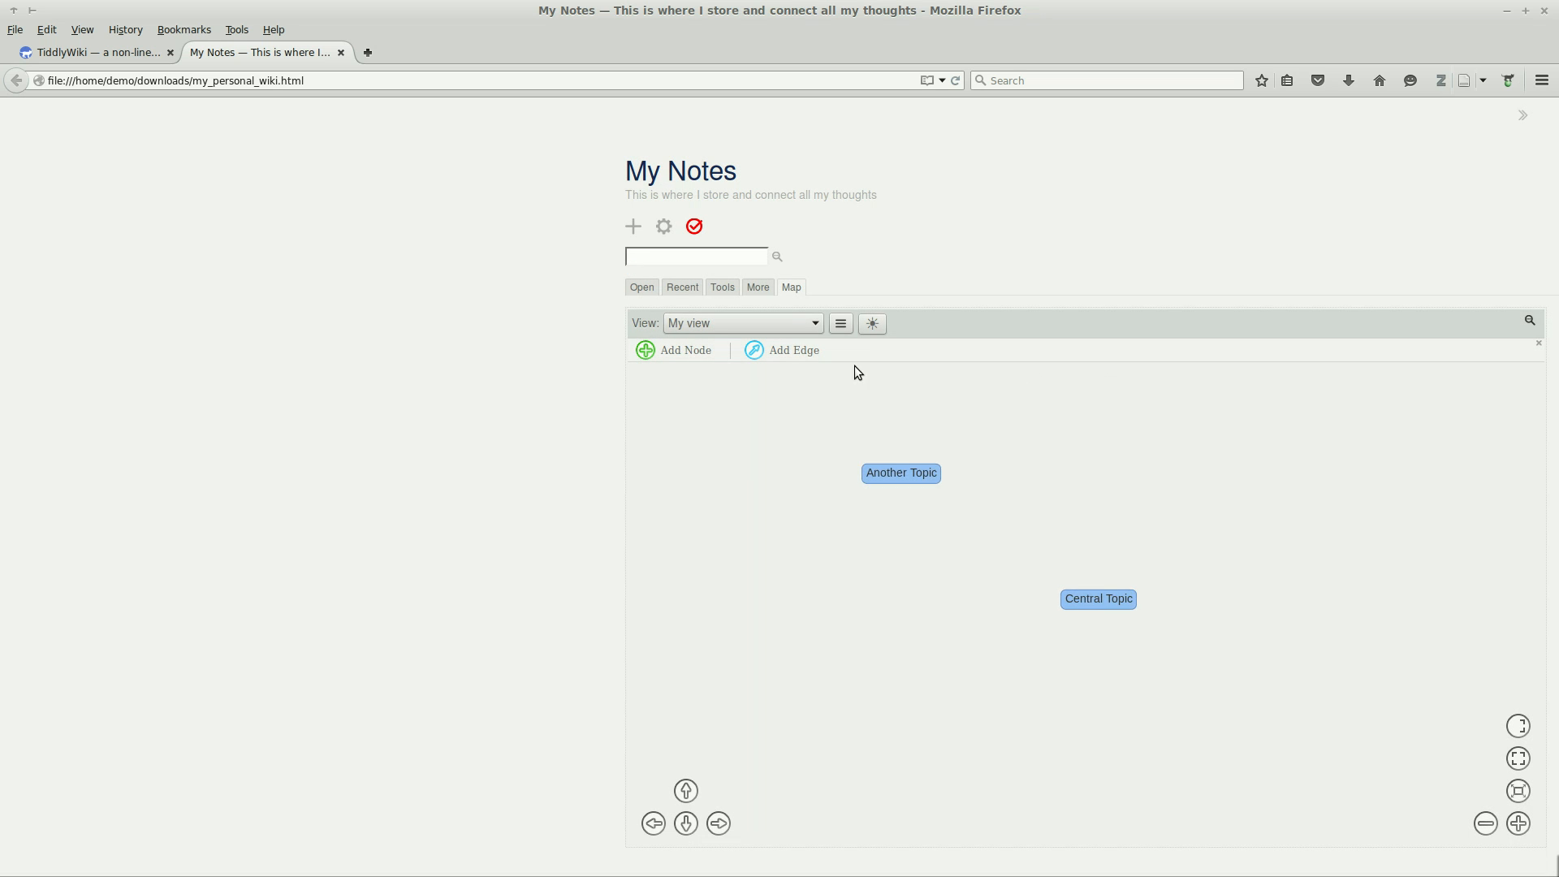
- Connect Another Topic to Central Topic with an edge of type "my relation"
{"action": "left_click", "coordinate": [811, 353]}
{"action": "left_click_drag", "start_coordinate": [1020, 534], "coordinate": [1196, 656]}
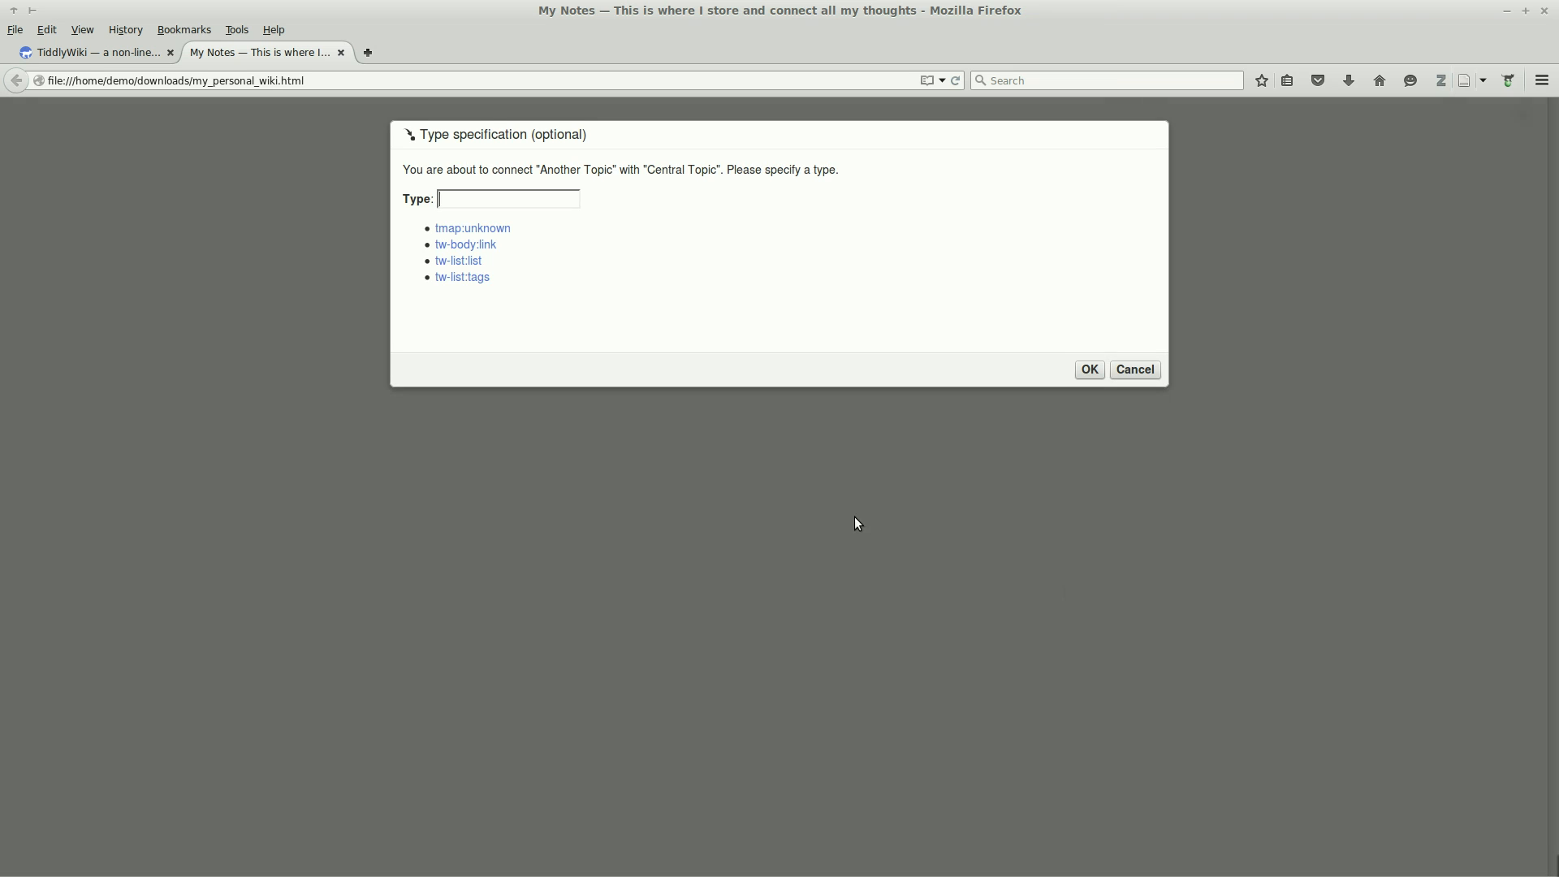
{"action": "type", "text": "my relation"}
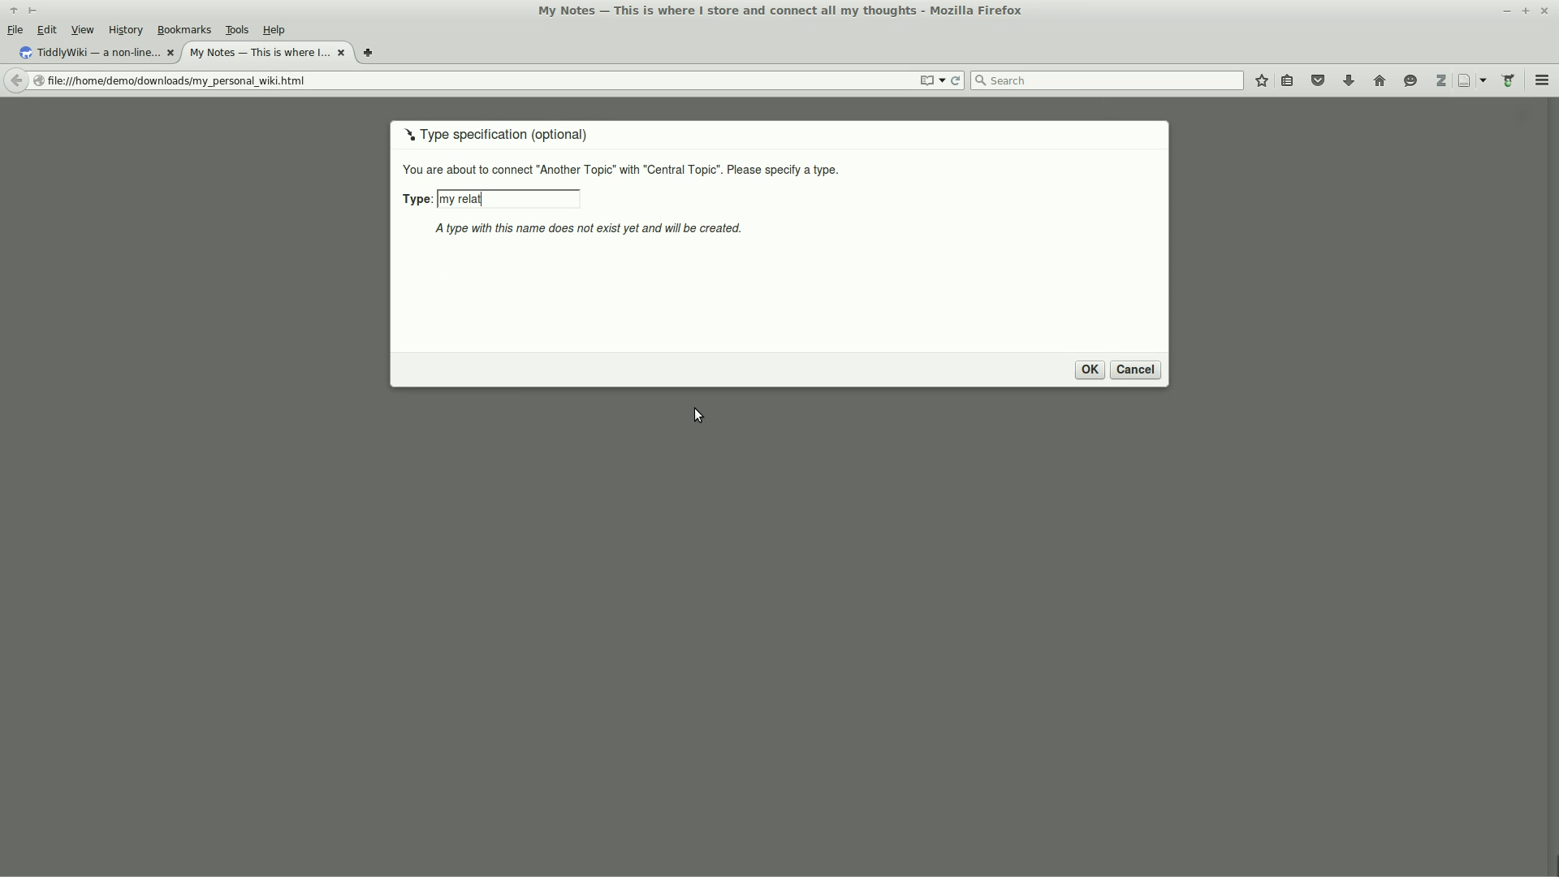
{"action": "left_click", "coordinate": [1085, 369]}
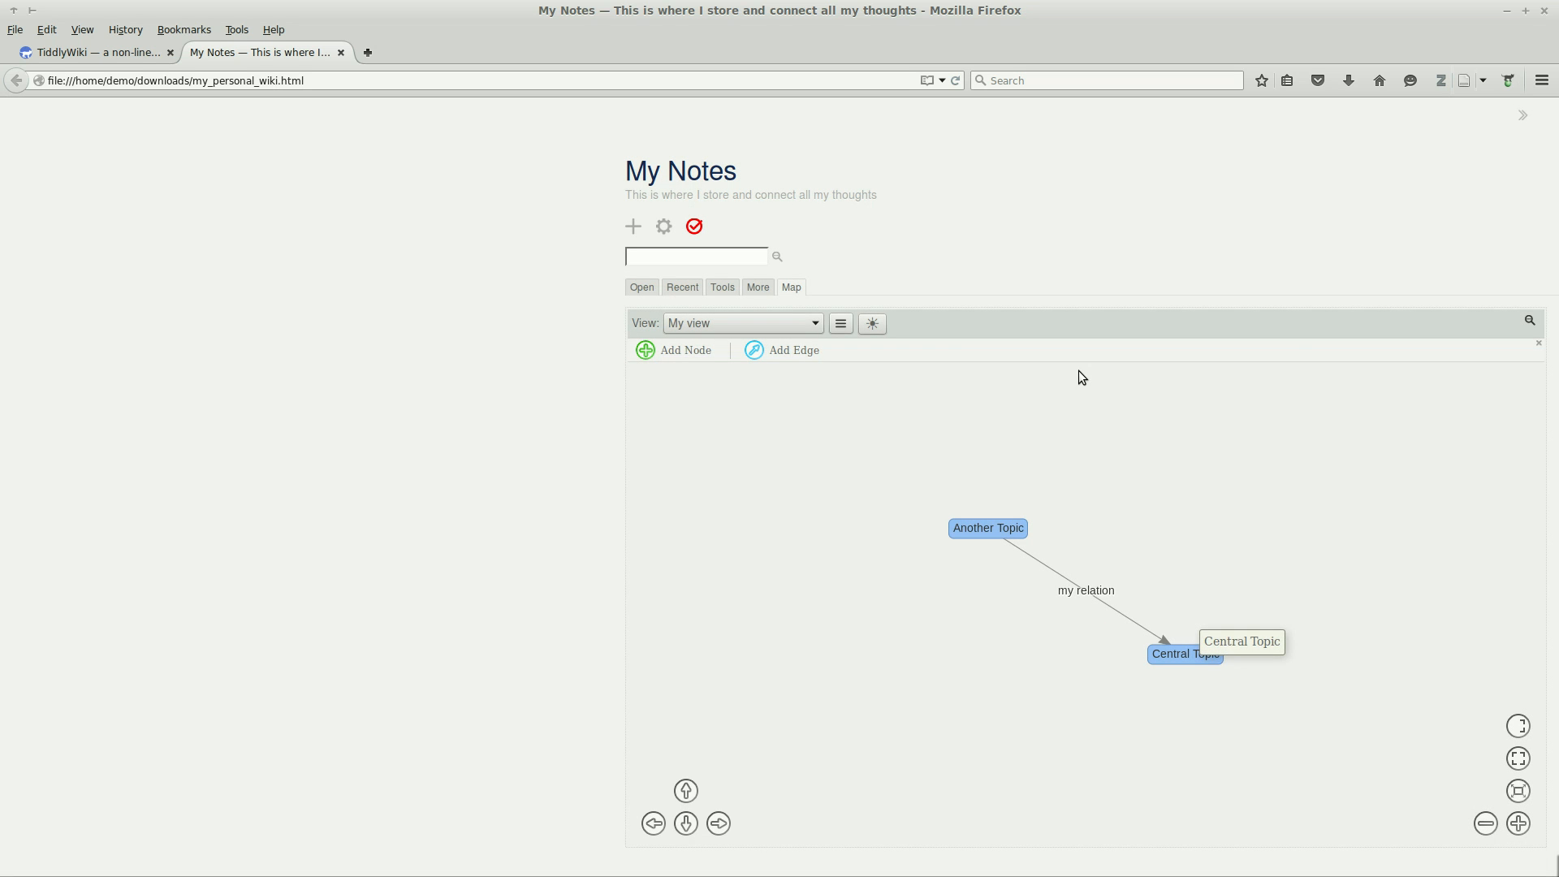
- Open the Another Topic and Central Topic tiddlers from the map and save "Bla Bla" as Central Topic's text
{"action": "left_click", "coordinate": [1005, 522]}
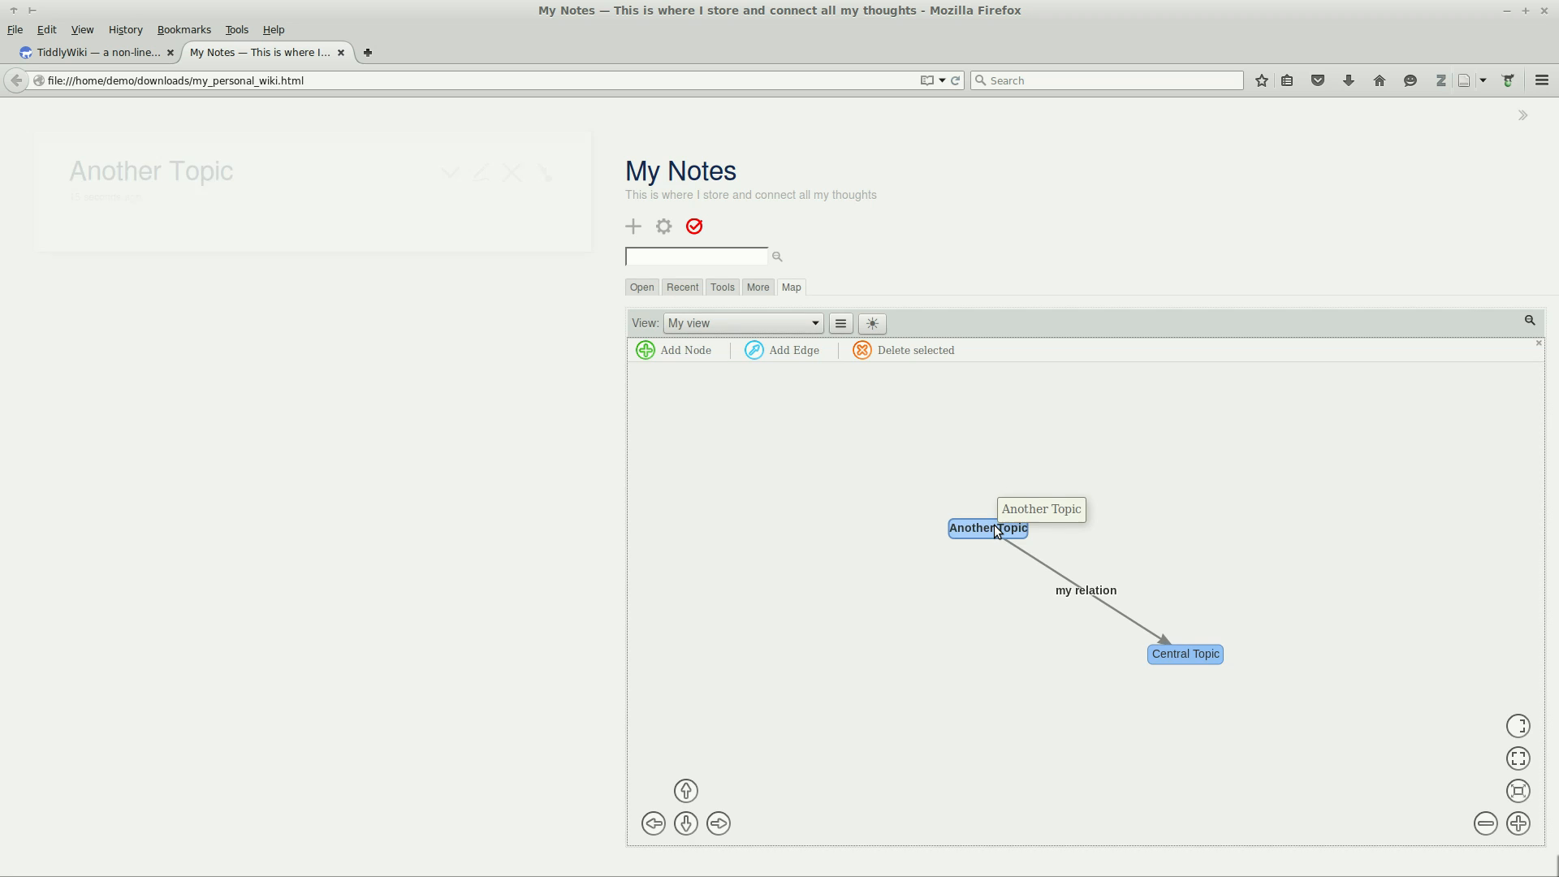
{"action": "left_click", "coordinate": [1176, 654]}
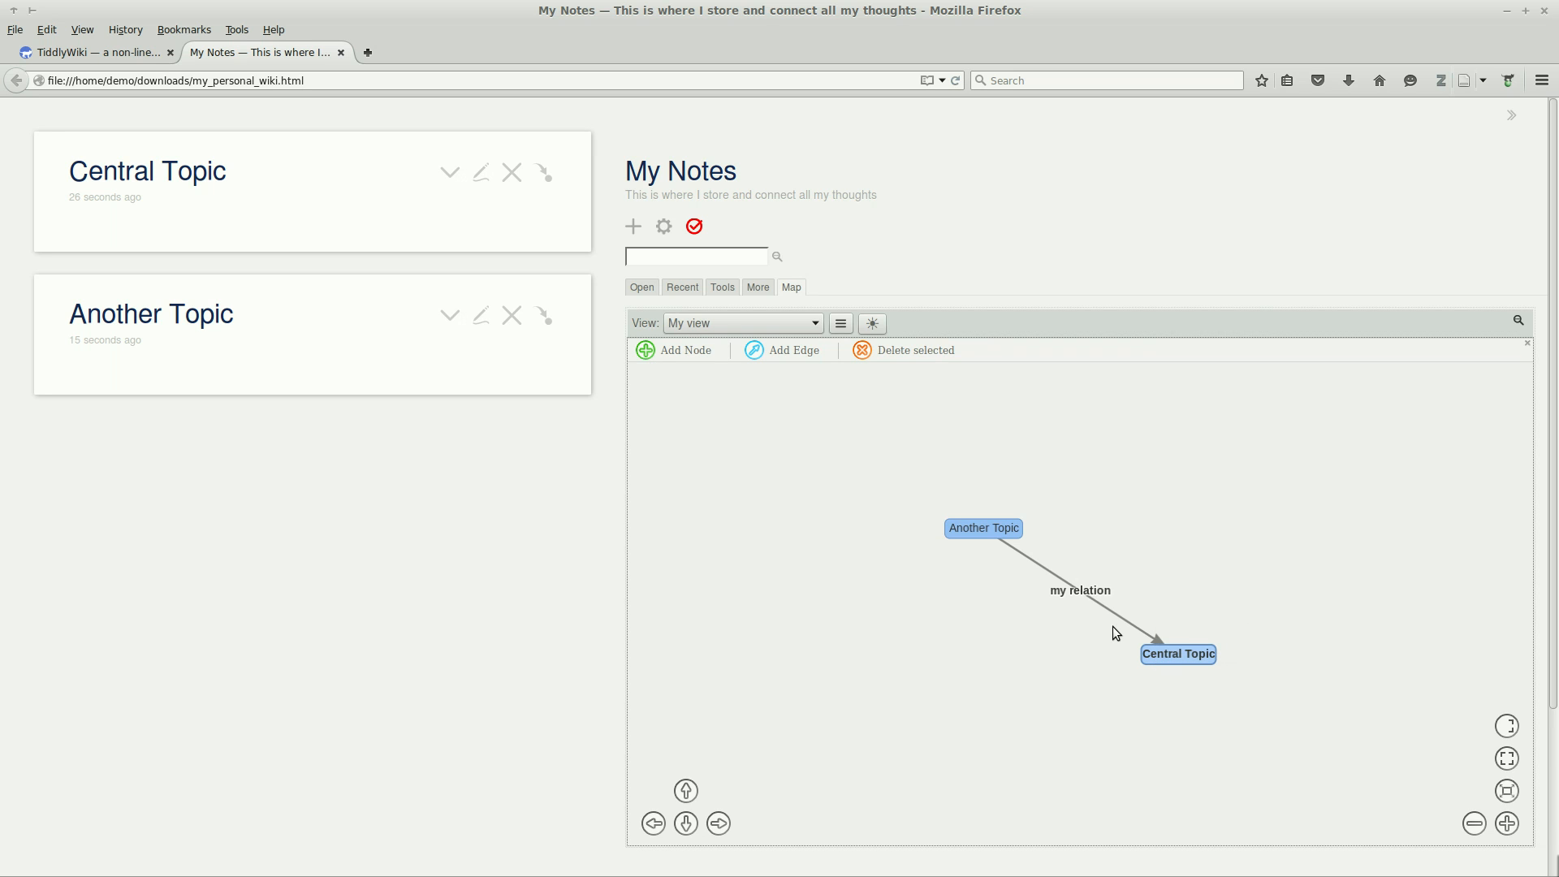
{"action": "left_click", "coordinate": [481, 172]}
{"action": "left_click", "coordinate": [195, 325]}
{"action": "type", "text": "B"}
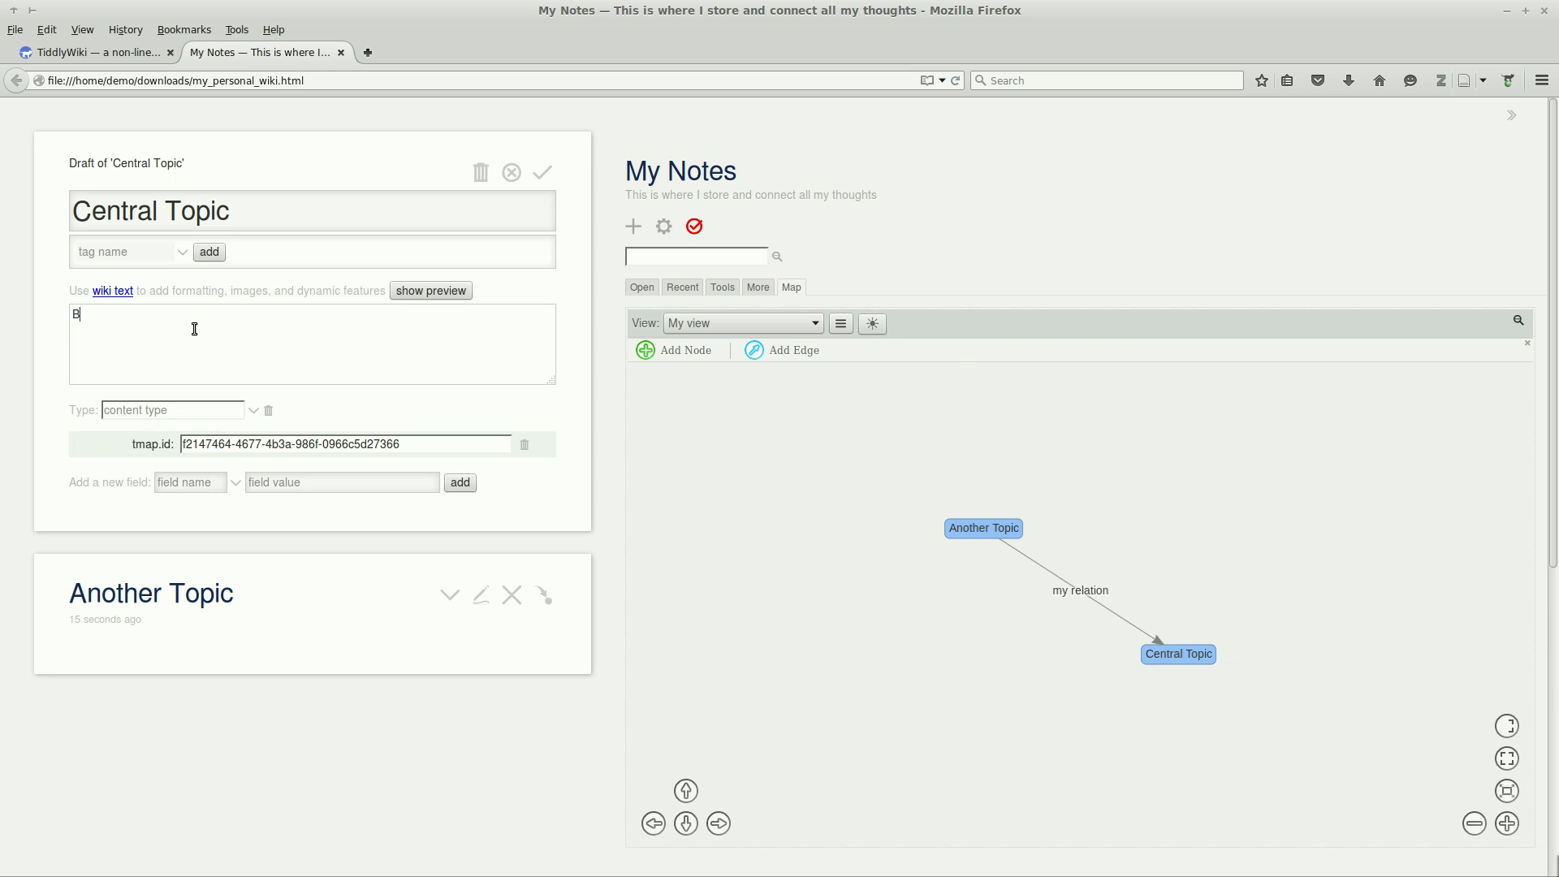
{"action": "type", "text": "la Bla"}
{"action": "left_click", "coordinate": [552, 171]}
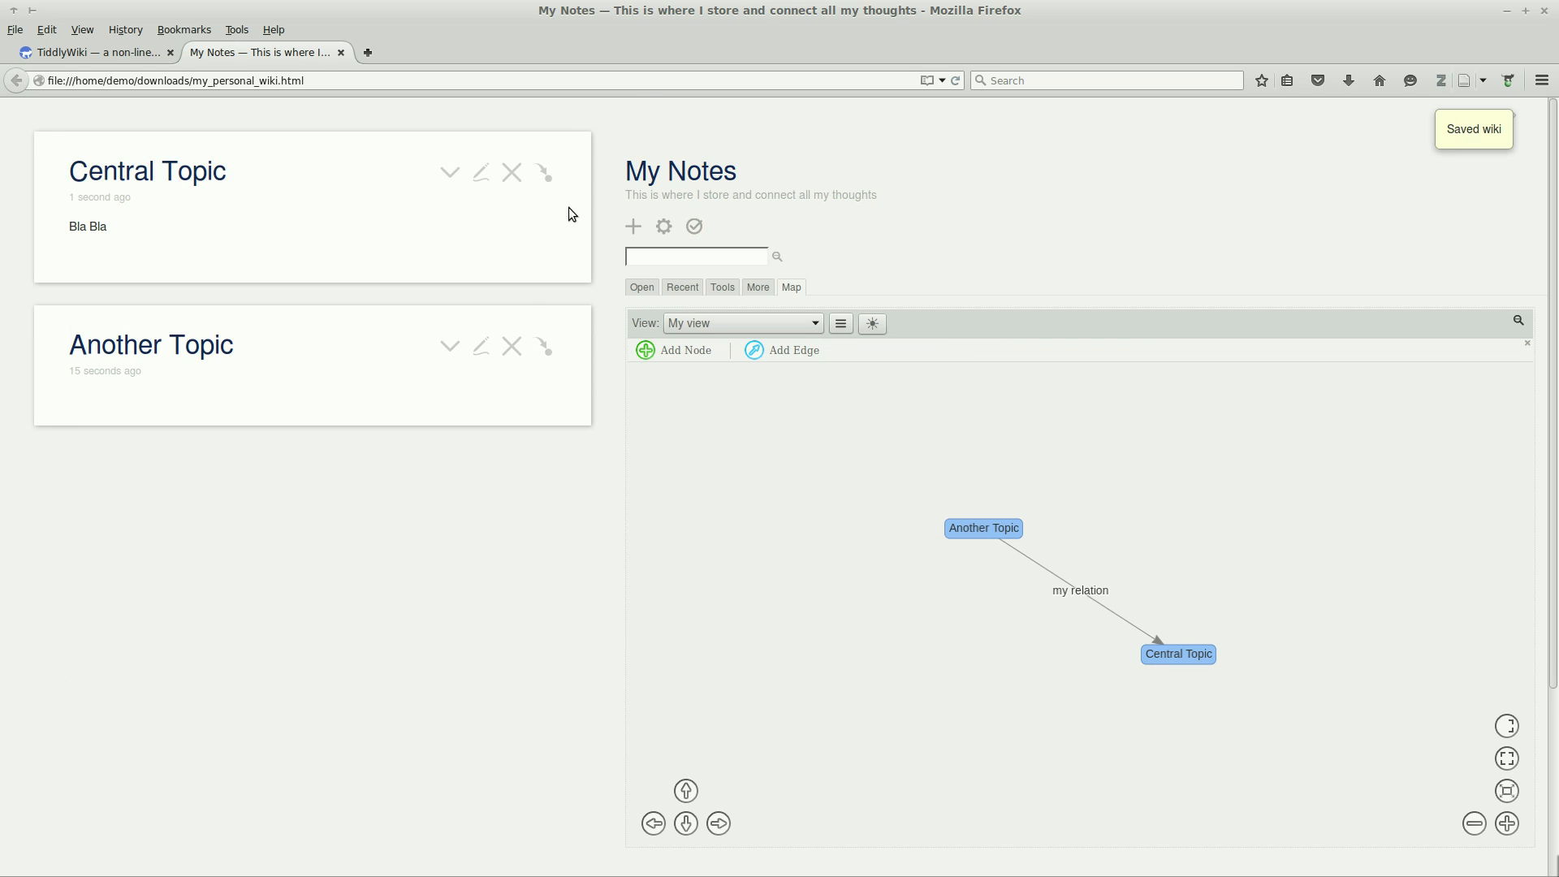
- Add a color field to the Another Topic tiddler, set it to red and save the tiddler
{"action": "left_click", "coordinate": [476, 354]}
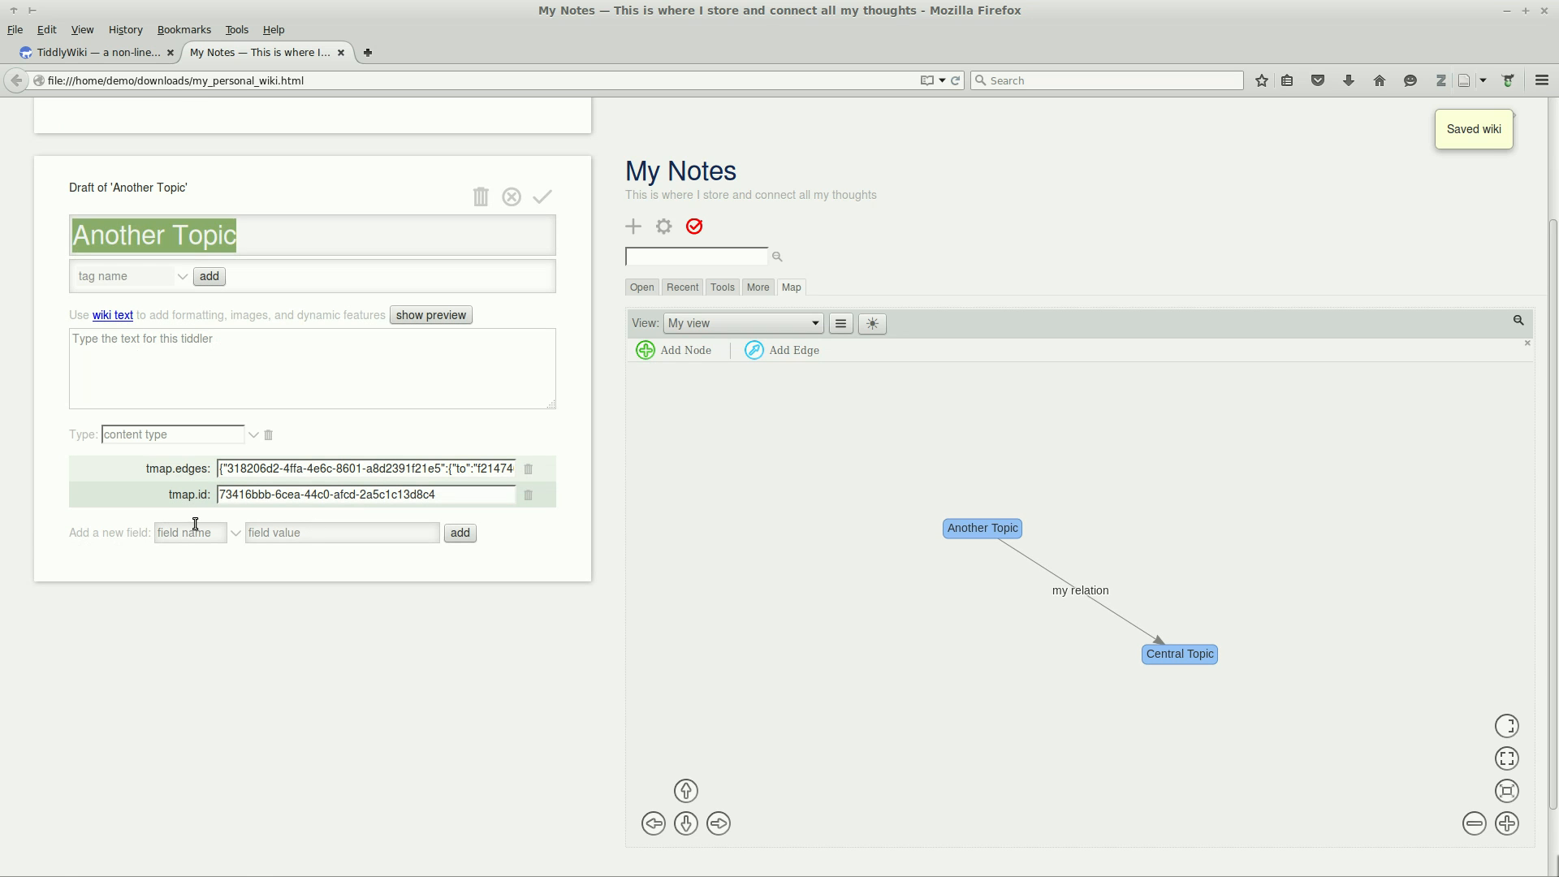
{"action": "left_click", "coordinate": [195, 534]}
{"action": "type", "text": "color"}
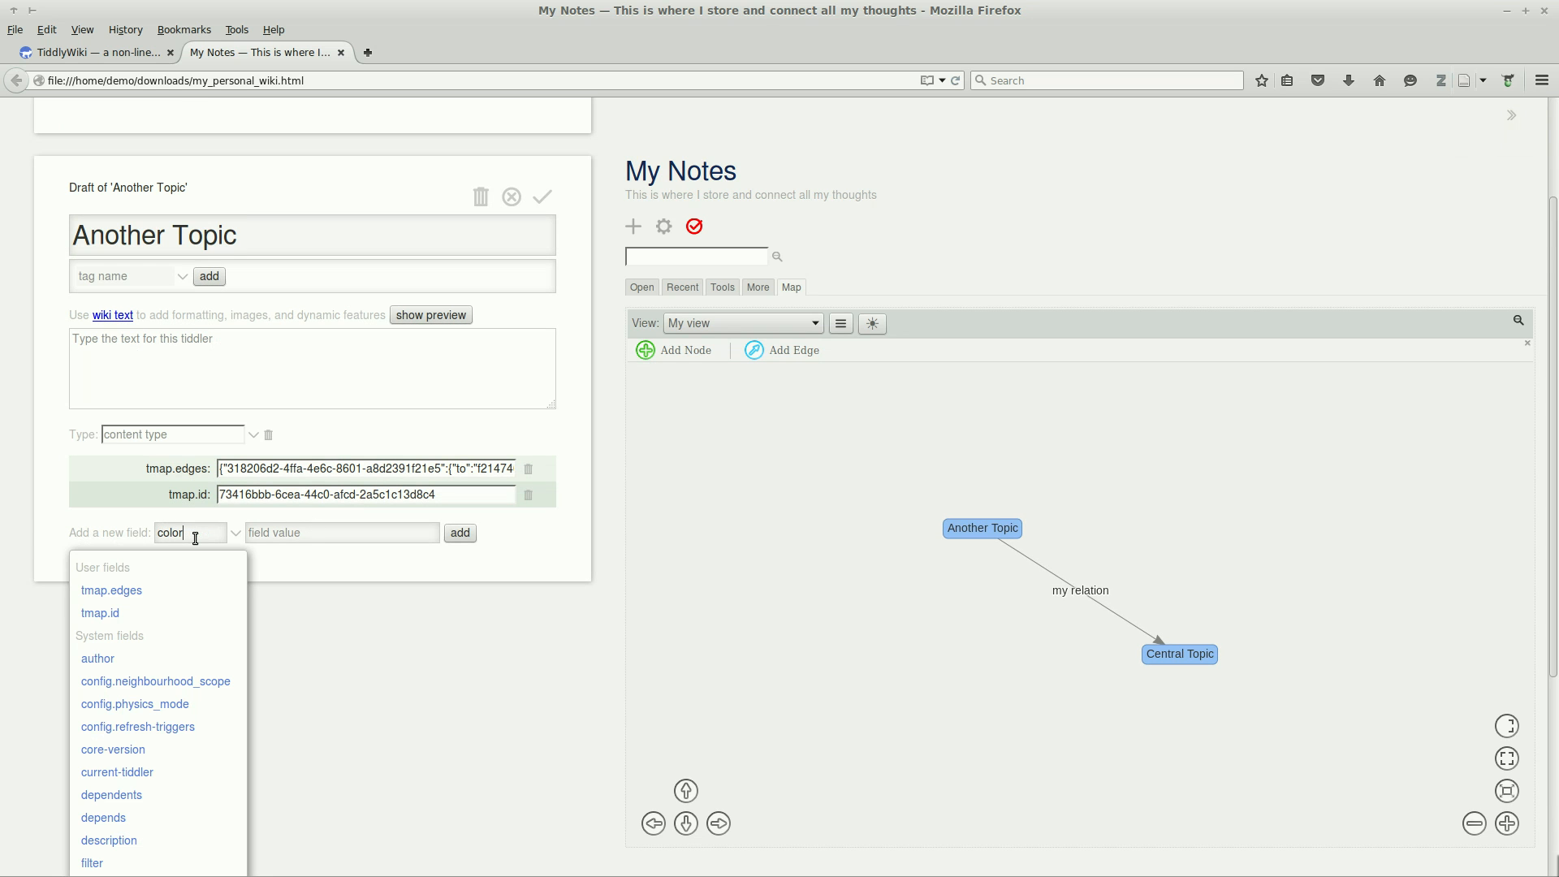
{"action": "left_click", "coordinate": [460, 534]}
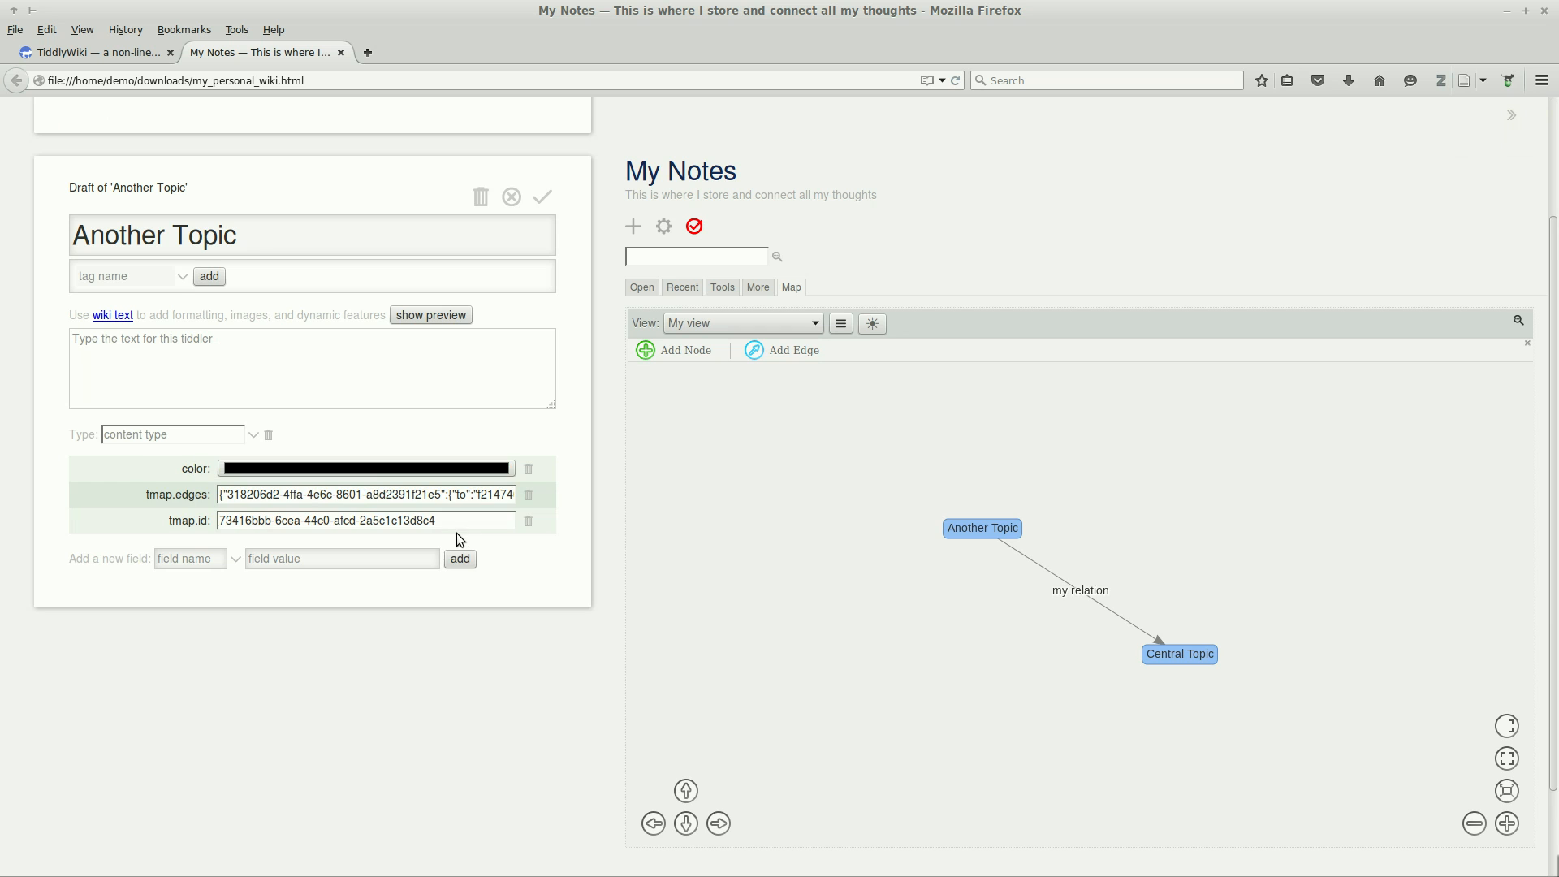
{"action": "left_click", "coordinate": [373, 470]}
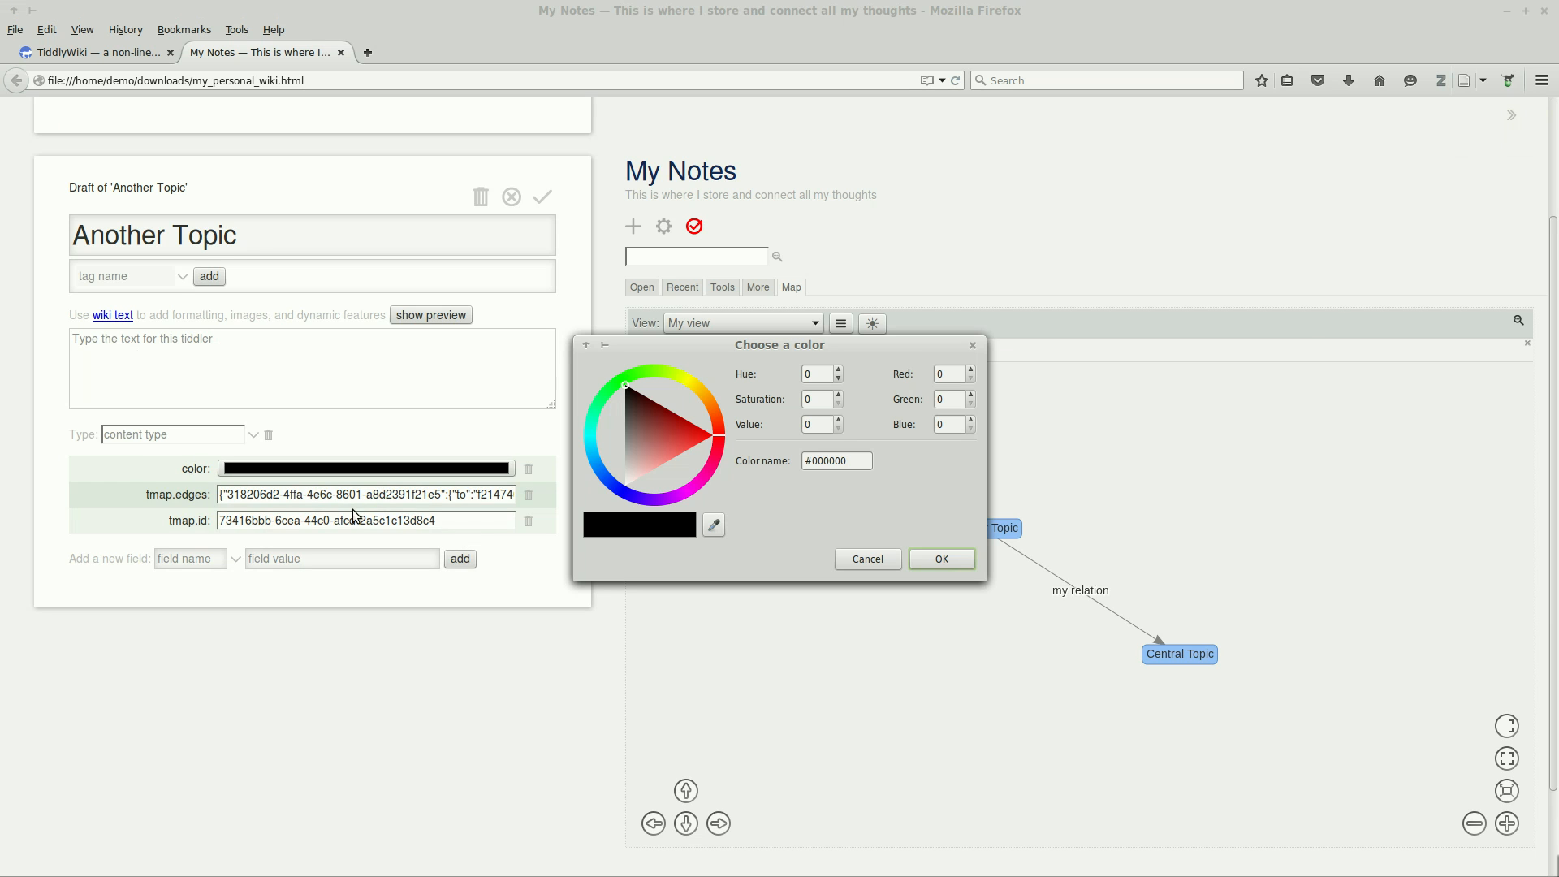
{"action": "left_click", "coordinate": [681, 439]}
{"action": "left_click", "coordinate": [941, 559]}
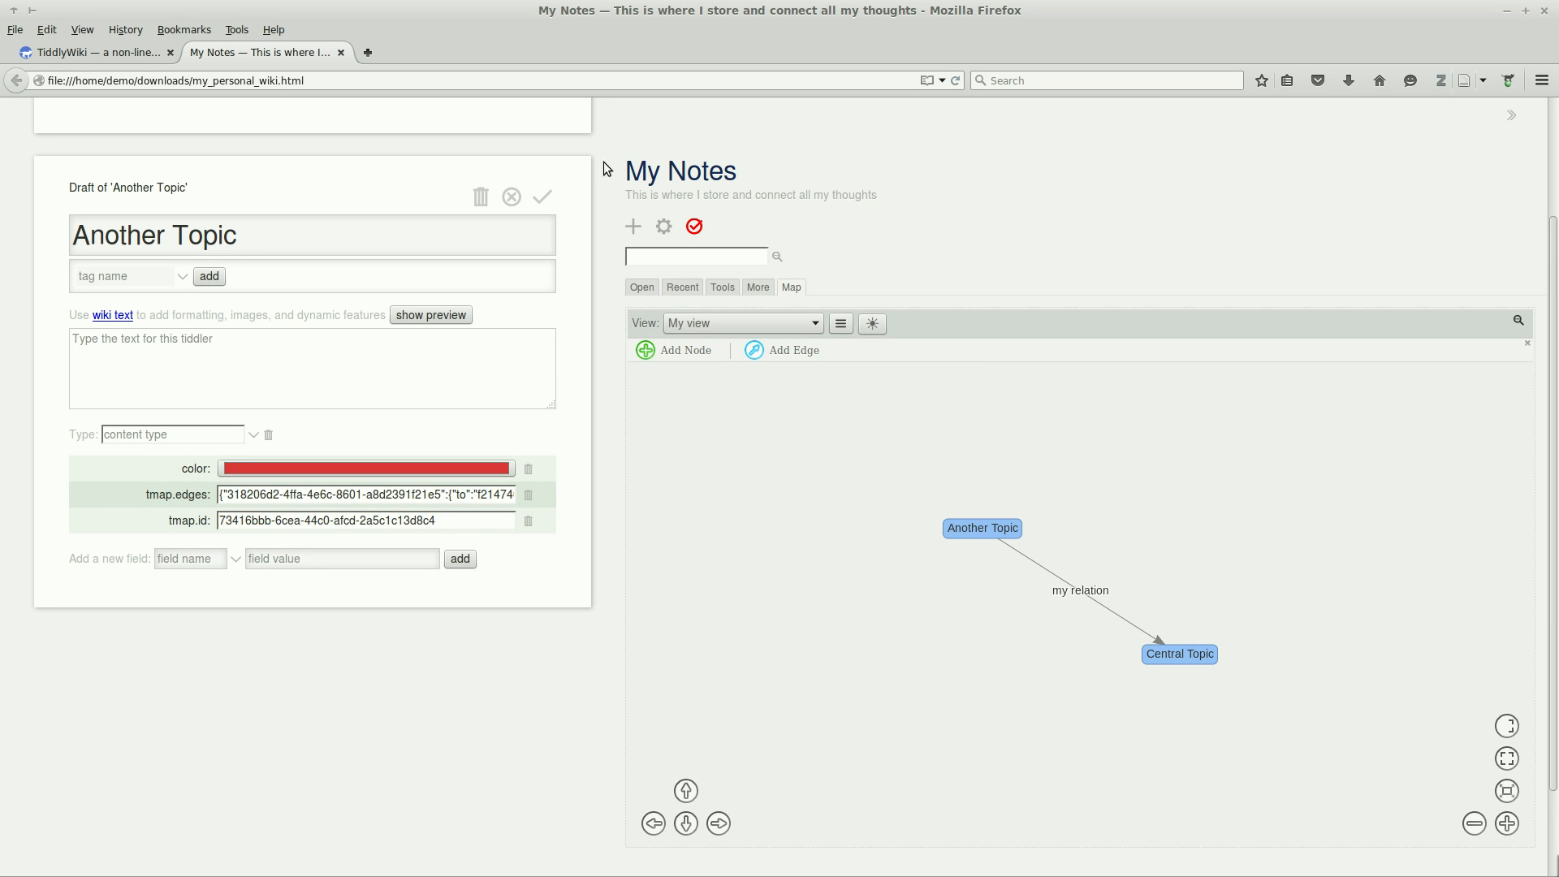
{"action": "left_click", "coordinate": [544, 198]}
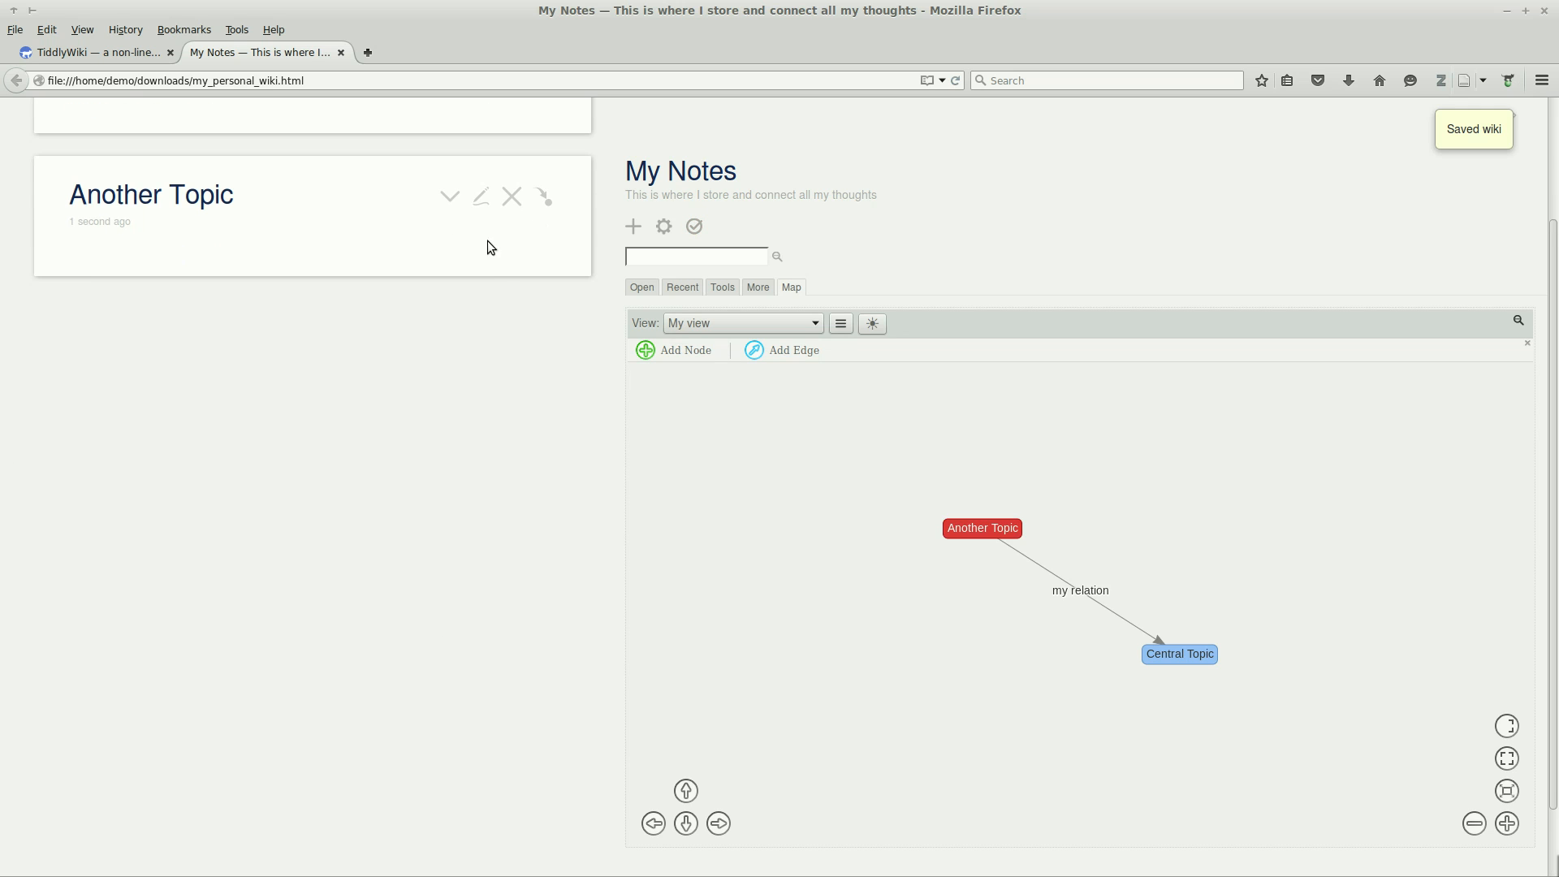
{"action": "scroll", "coordinate": [490, 268], "scroll_direction": "up", "scroll_amount": 3}
{"action": "left_click", "coordinate": [1190, 651]}
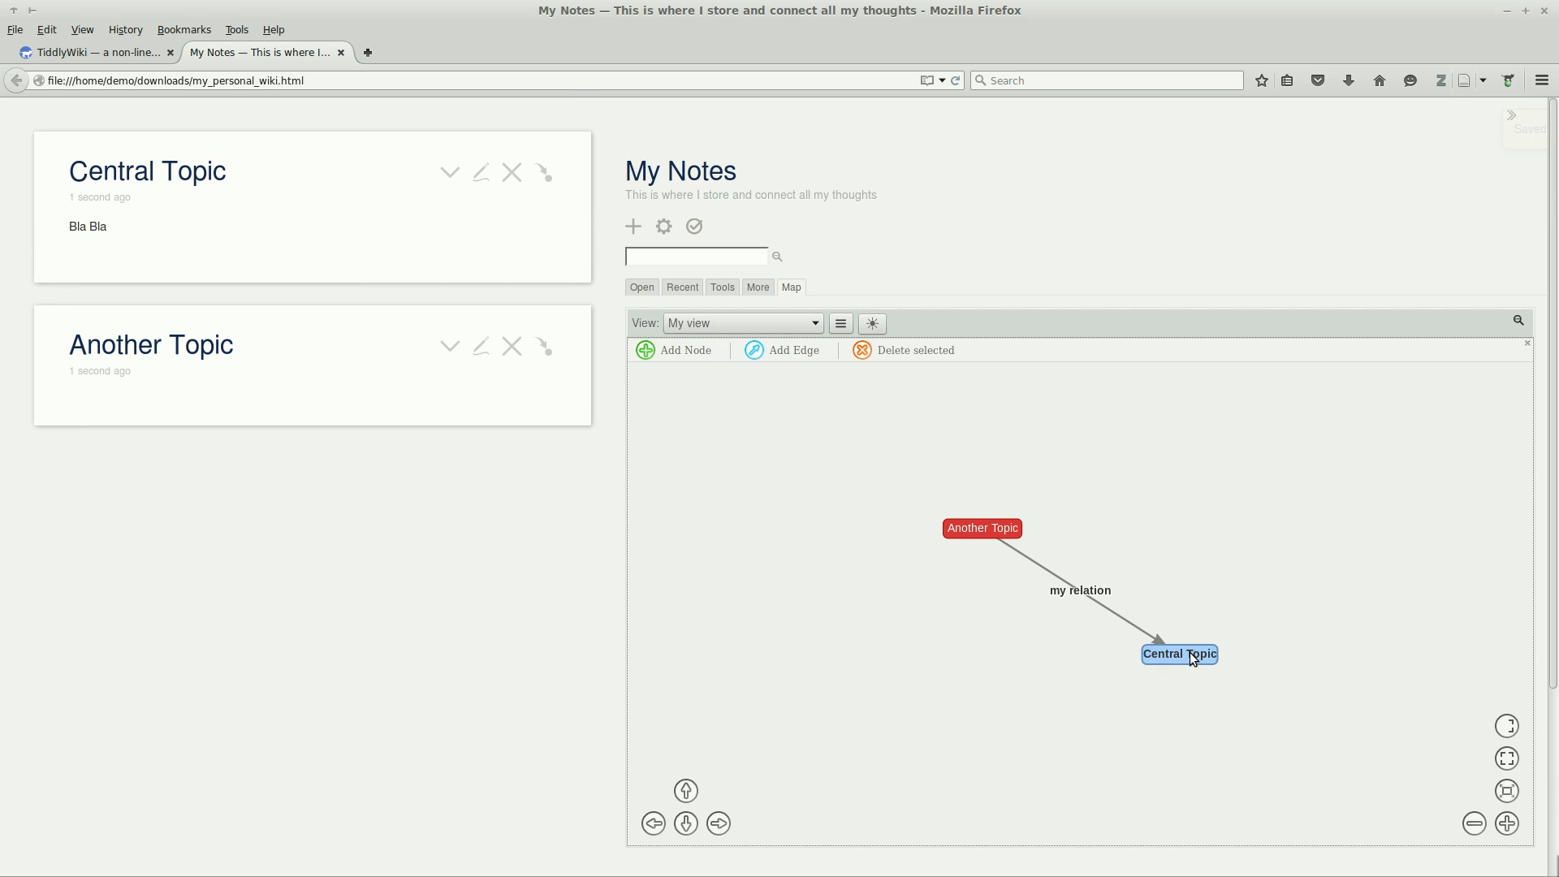
{"action": "left_click", "coordinate": [979, 528]}
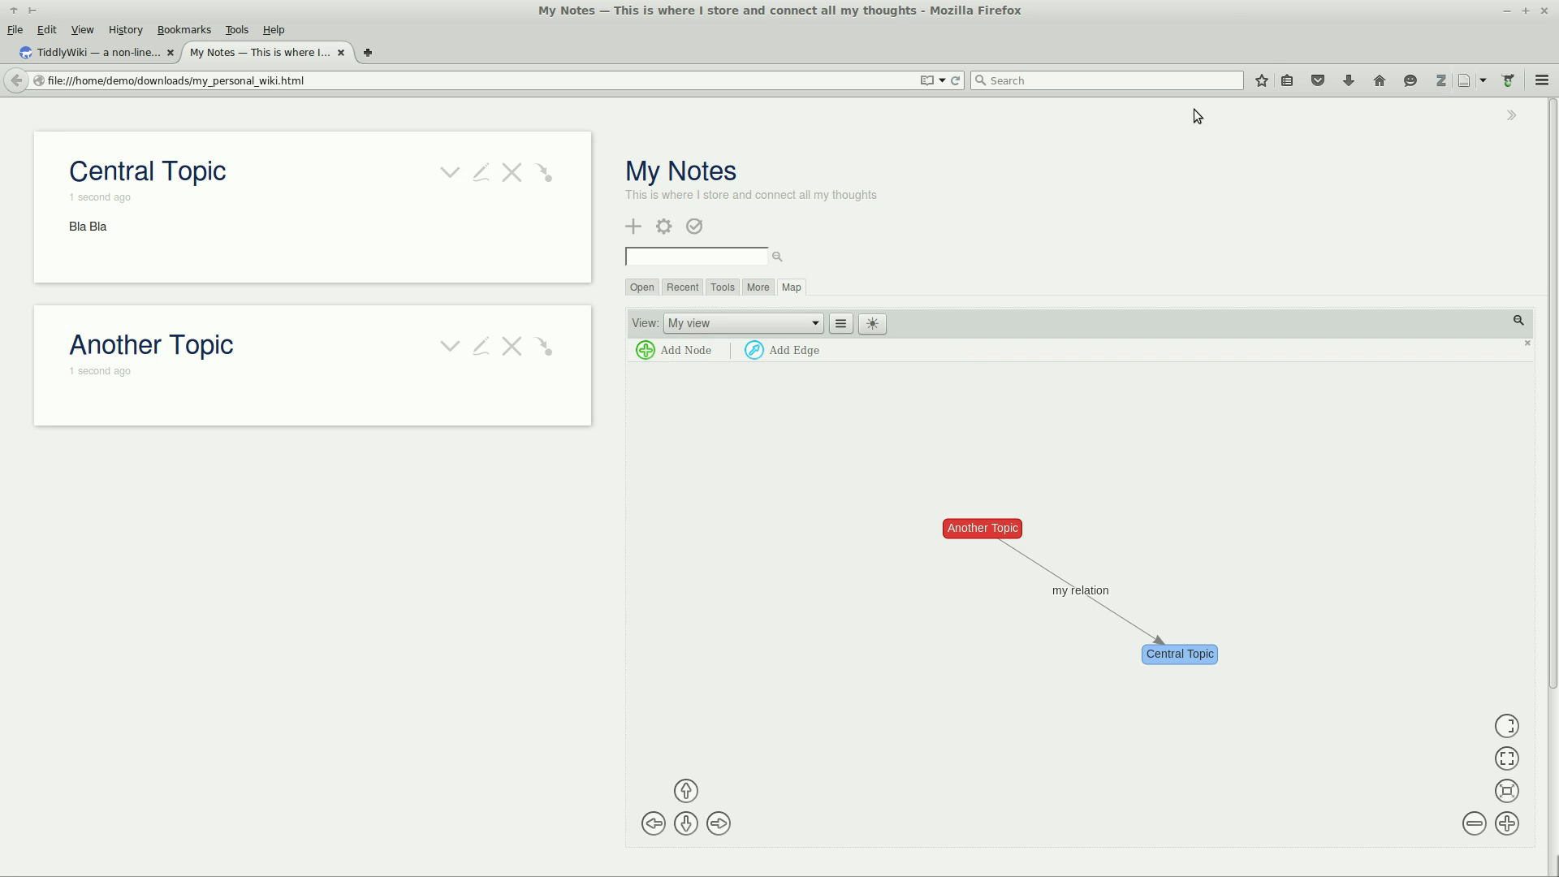
- Switch to the TiddlyMap.org window, close its Installation tiddler, and review the documentation contents and the Common Pitfalls page
{"action": "left_click_drag", "start_coordinate": [1221, 11], "coordinate": [2, 167]}
{"action": "left_click_drag", "start_coordinate": [1047, 10], "coordinate": [743, 3]}
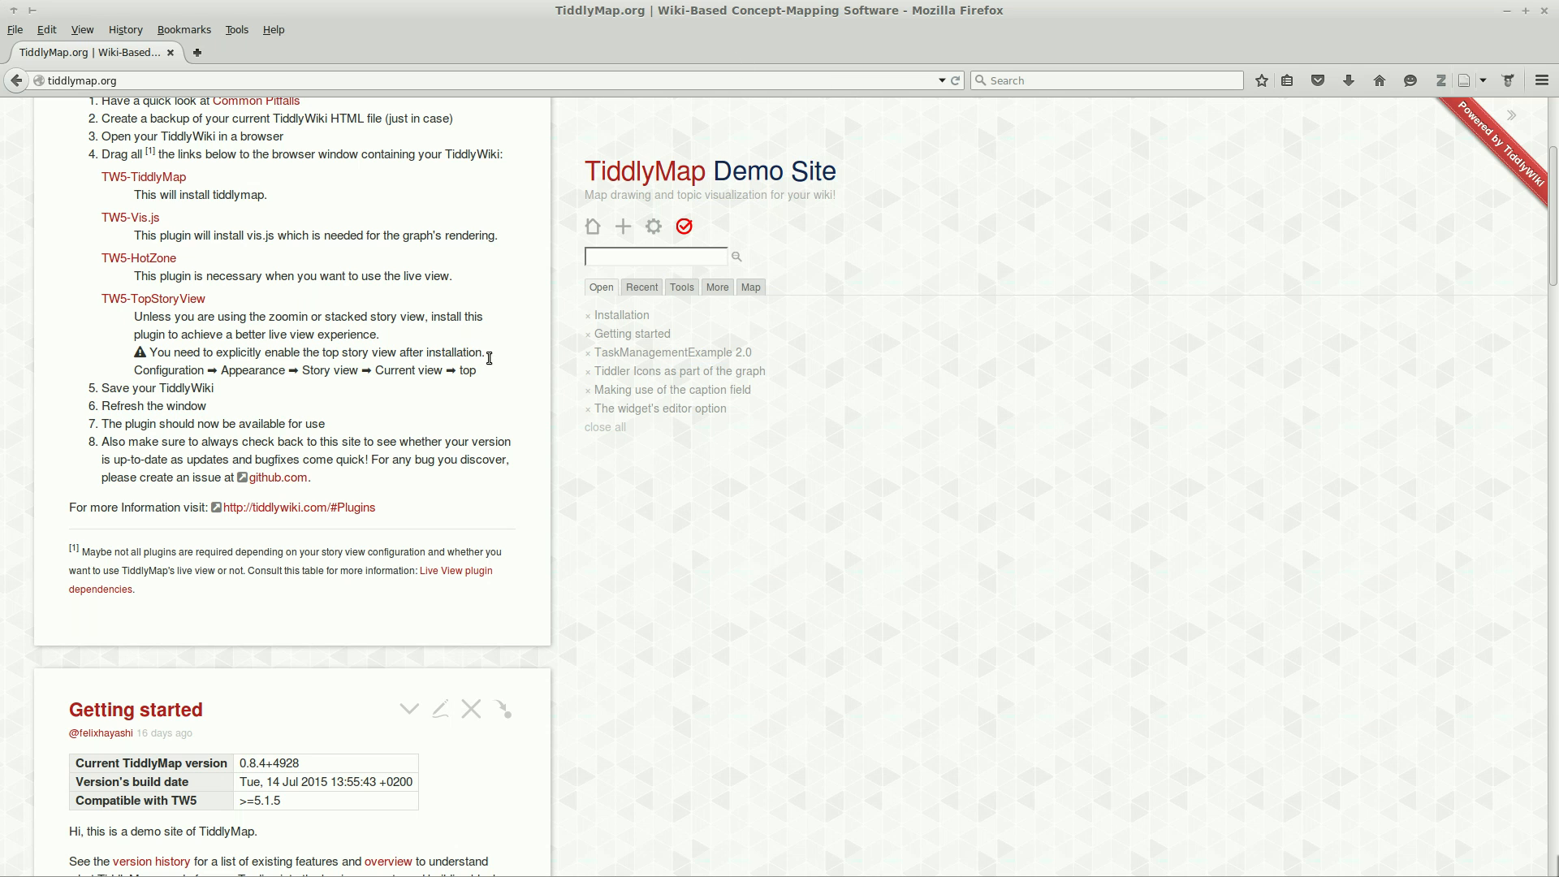
{"action": "scroll", "coordinate": [489, 363], "scroll_direction": "up", "scroll_amount": 5}
{"action": "left_click", "coordinate": [471, 173]}
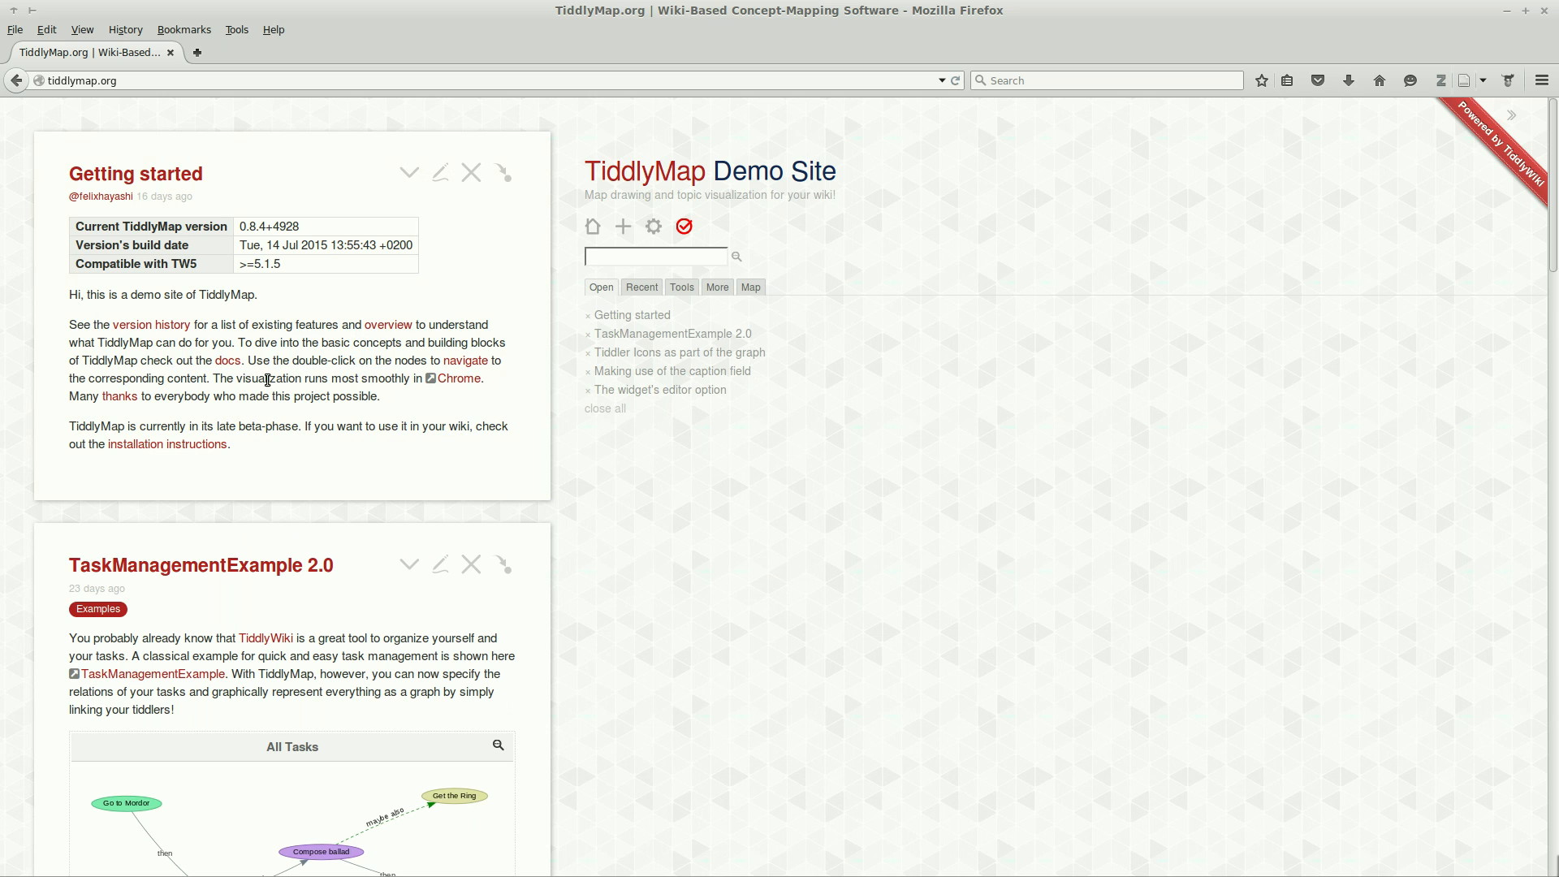
{"action": "left_click", "coordinate": [227, 360]}
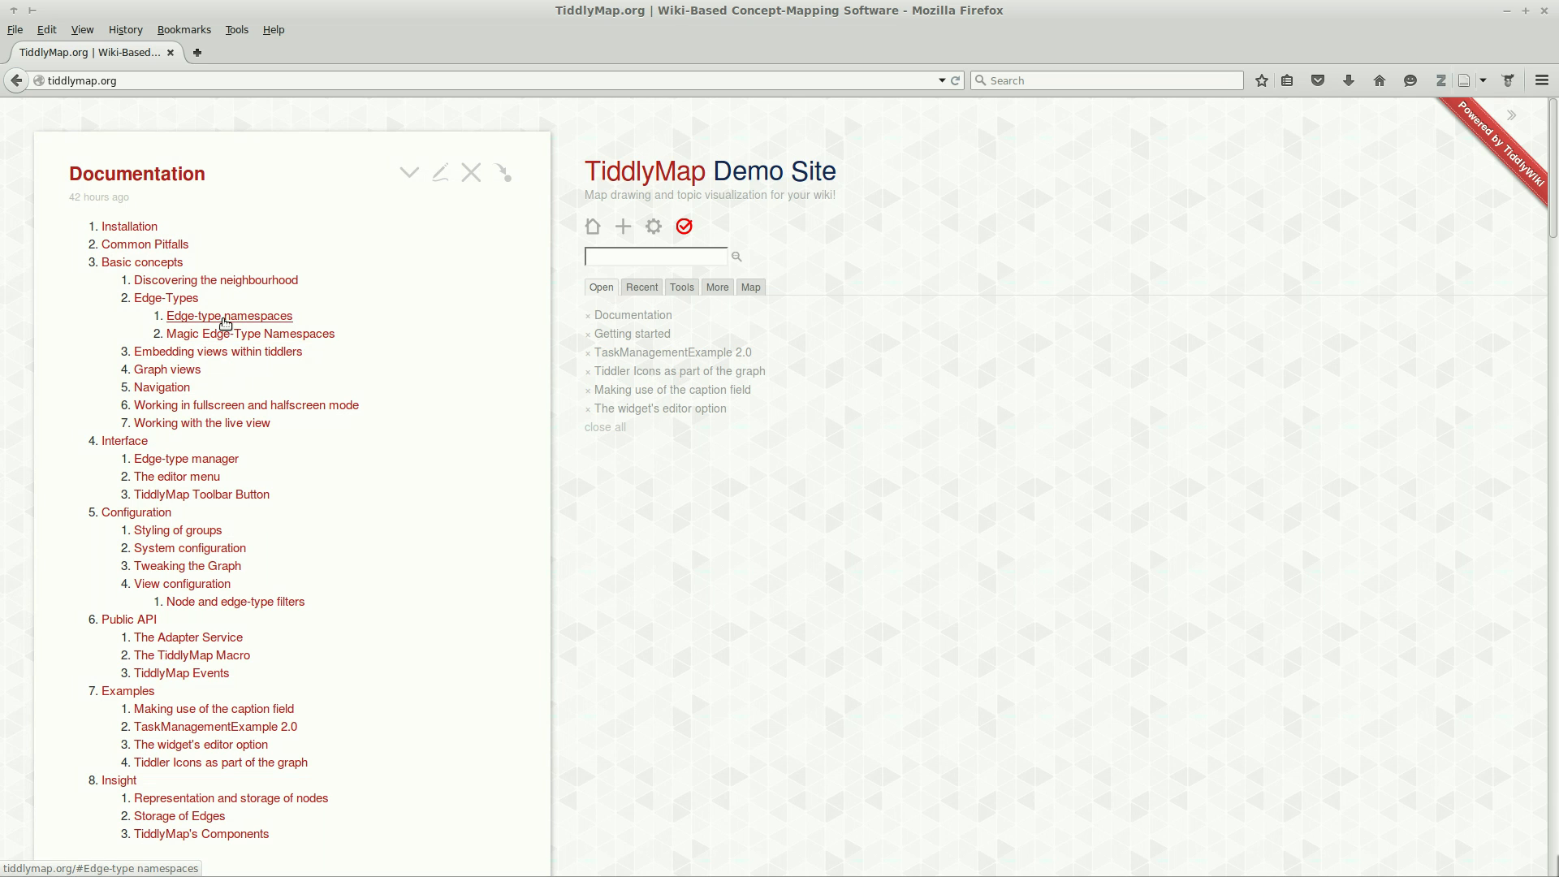
{"action": "left_click", "coordinate": [186, 245]}
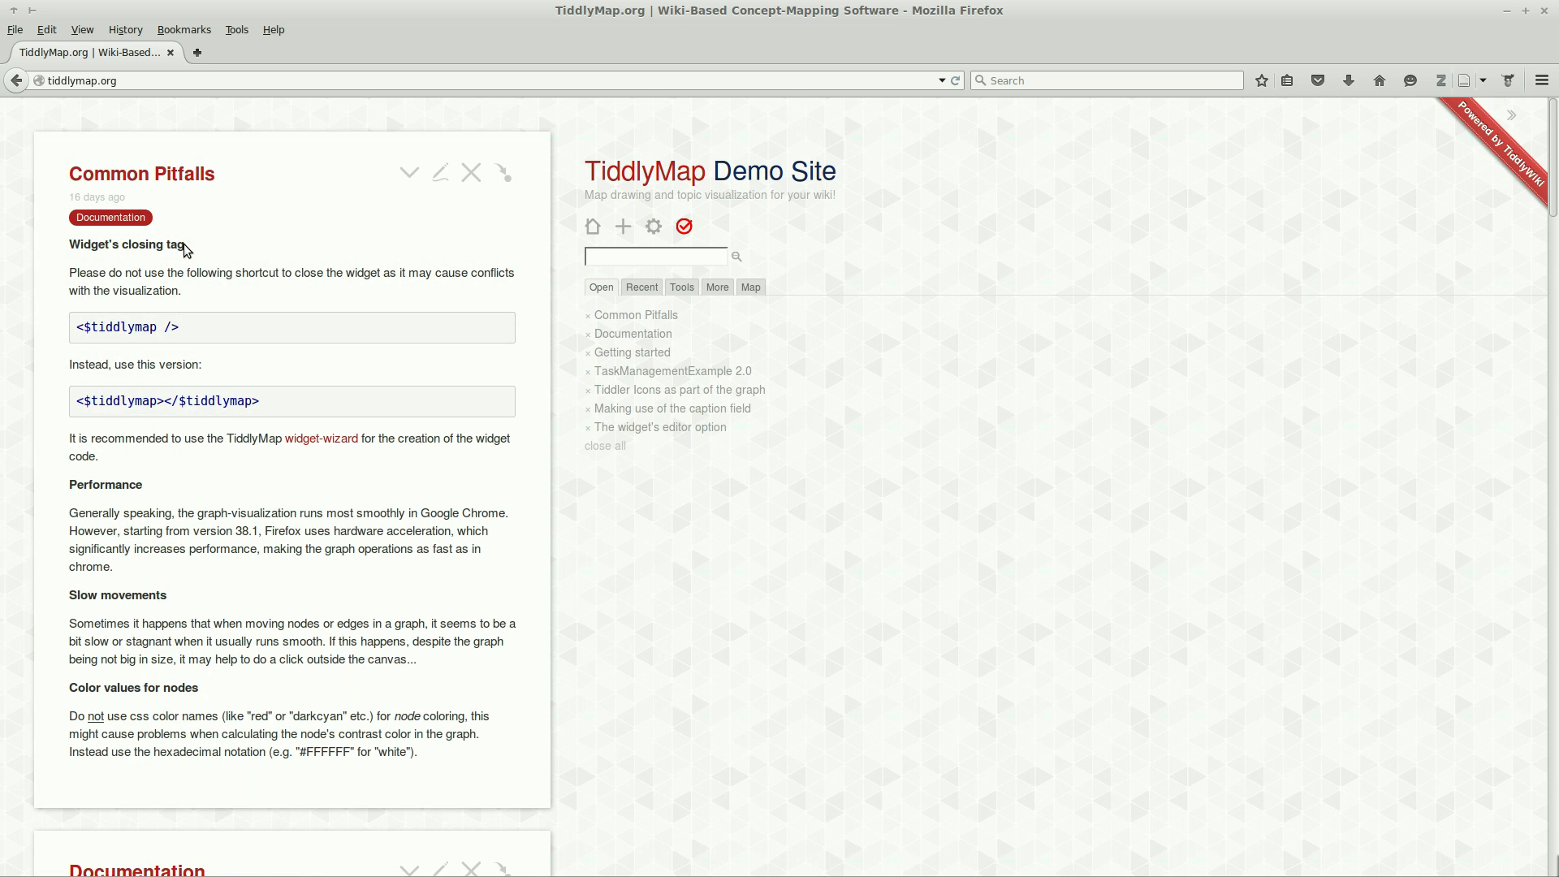
{"action": "left_click", "coordinate": [470, 175]}
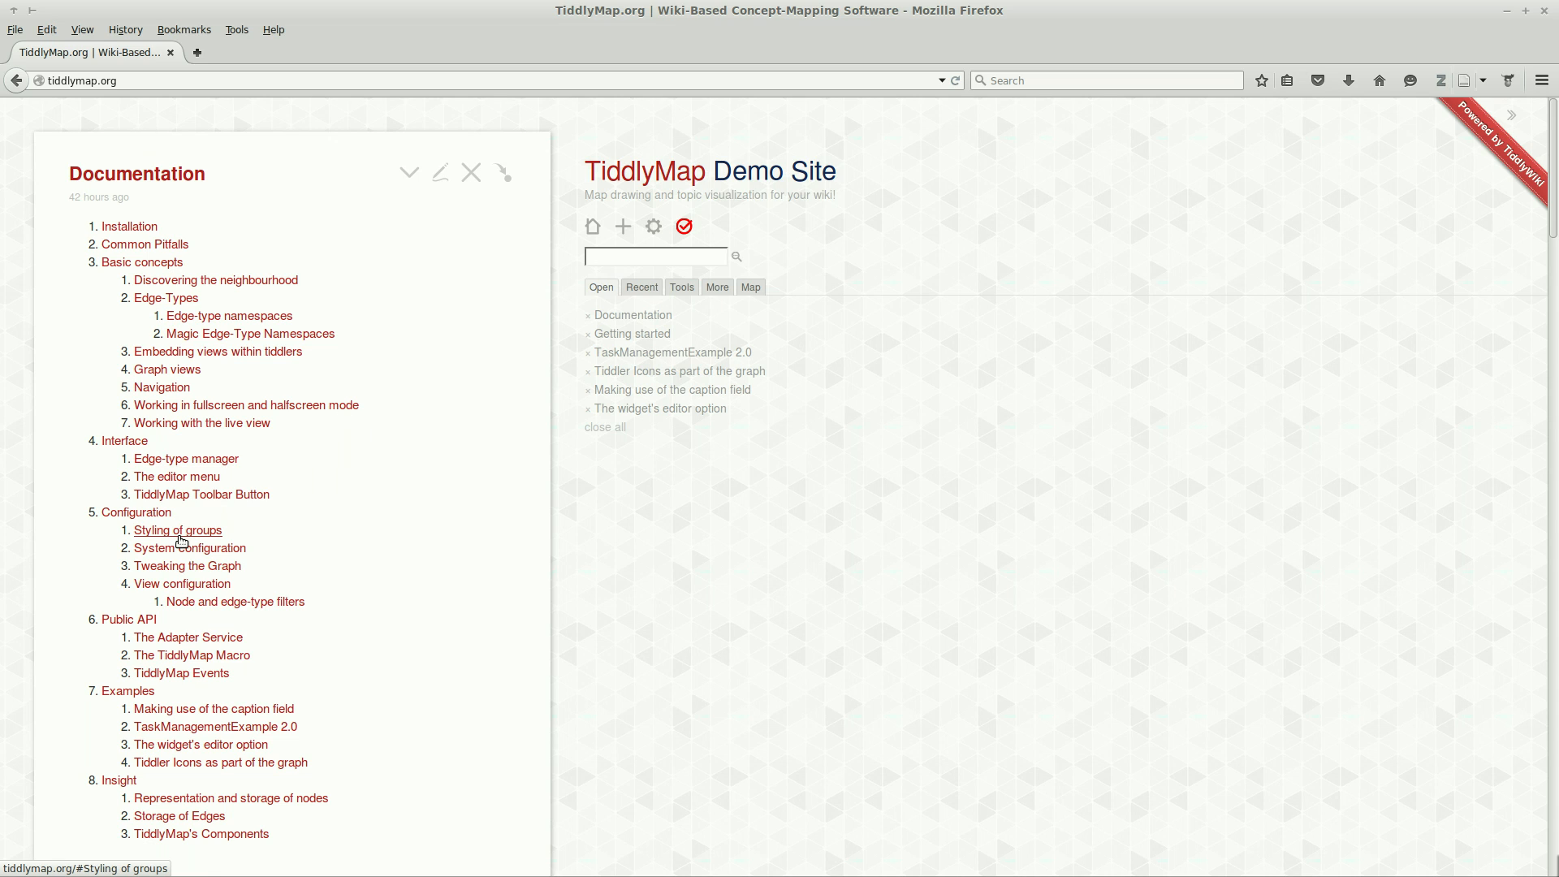
- Return to the My Notes wiki at full window size and create a tiddler titled "New Topic 3"
{"action": "left_click", "coordinate": [1506, 11]}
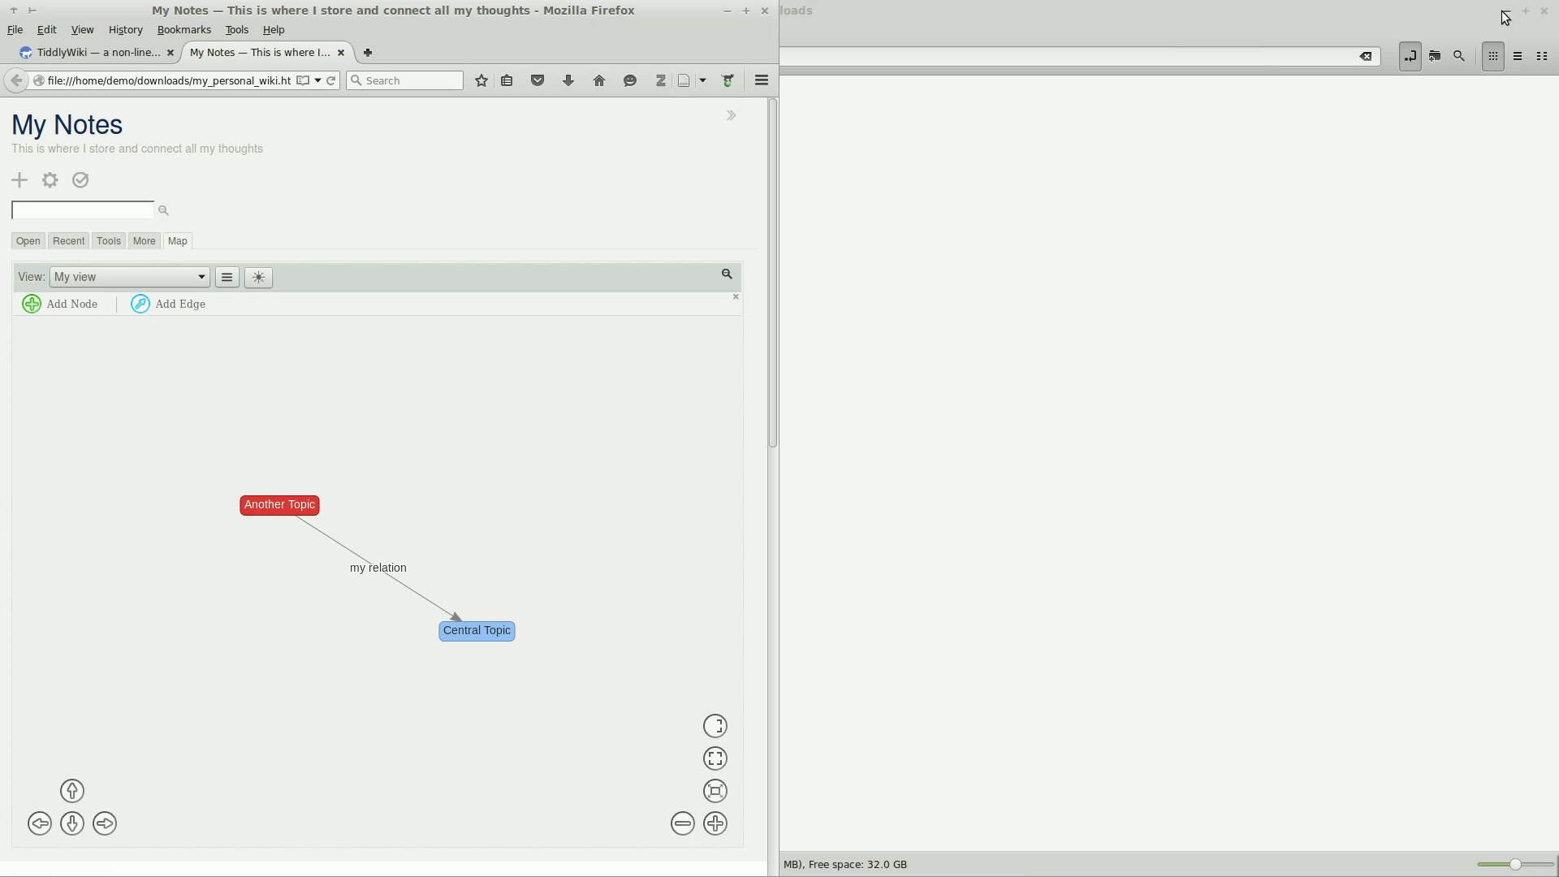
{"action": "double_click", "coordinate": [594, 10]}
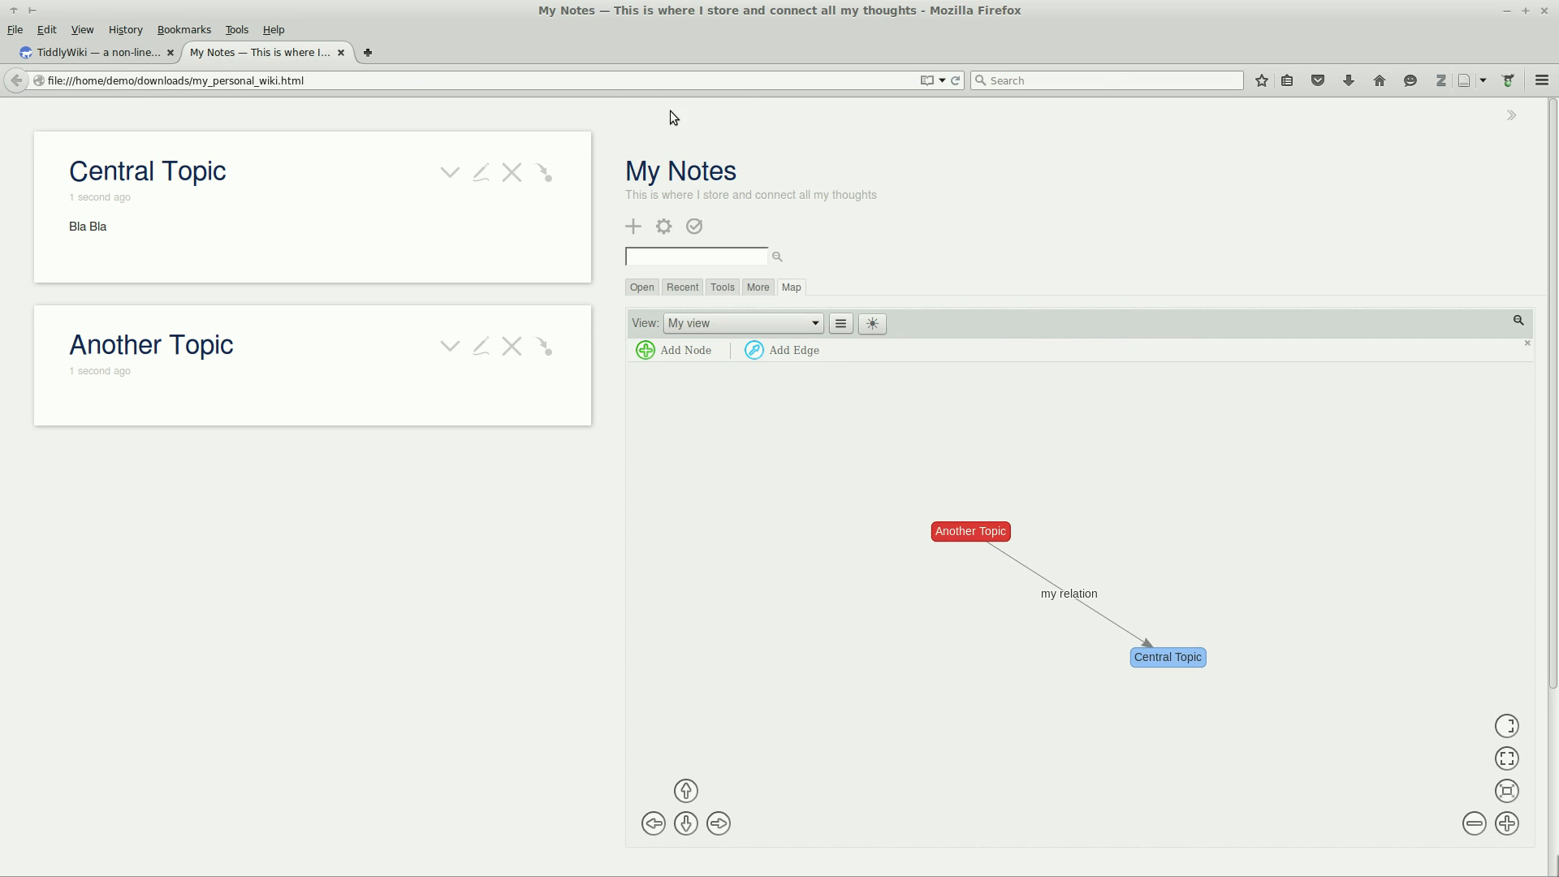
{"action": "left_click", "coordinate": [633, 227]}
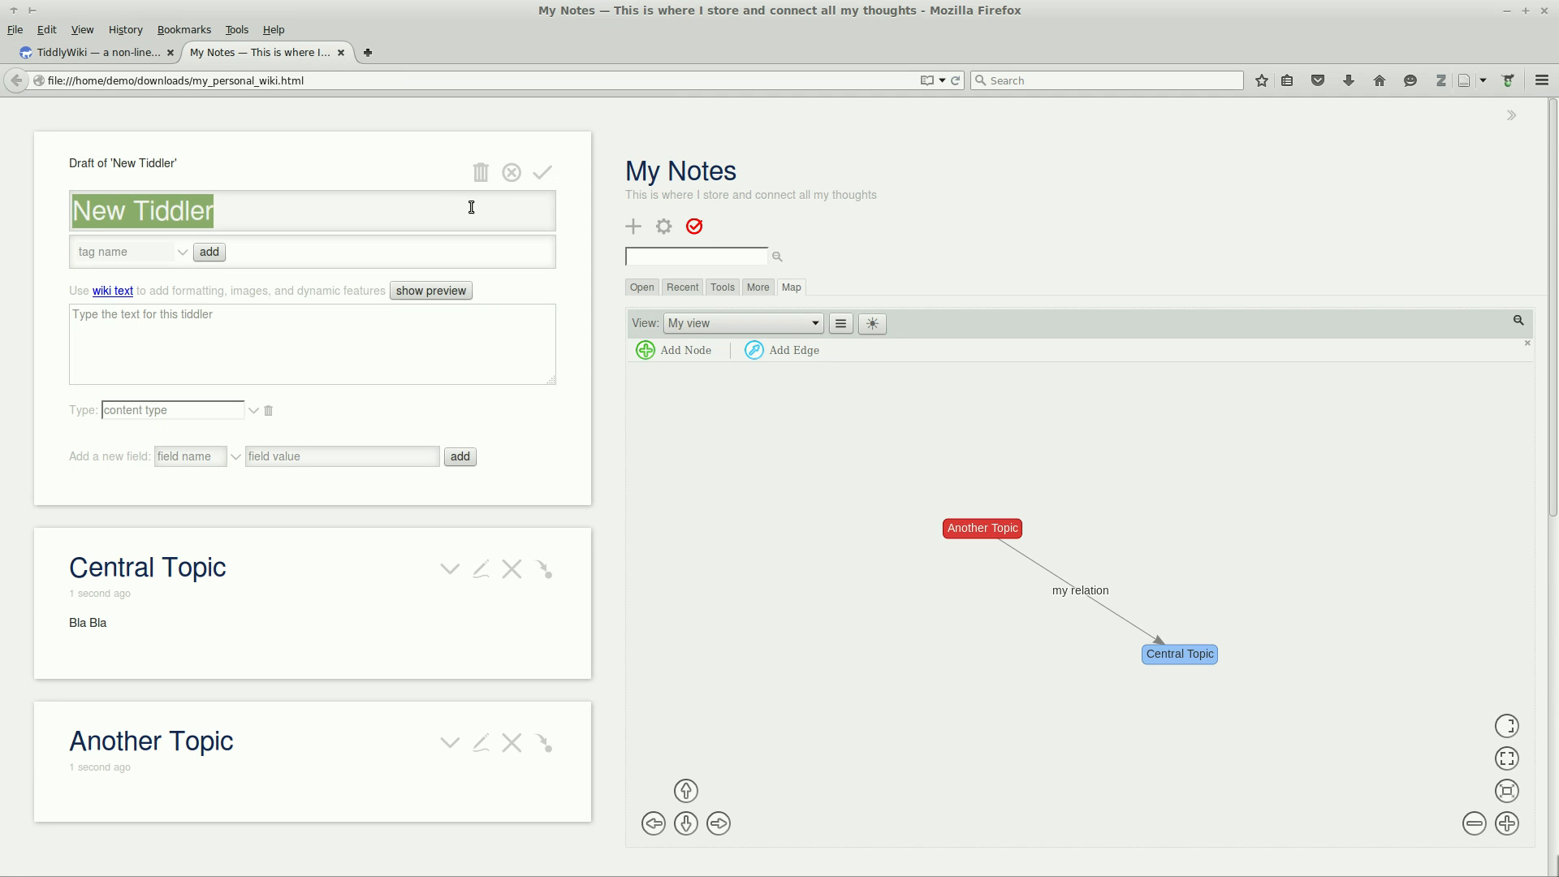
{"action": "type", "text": "New Topic 3"}
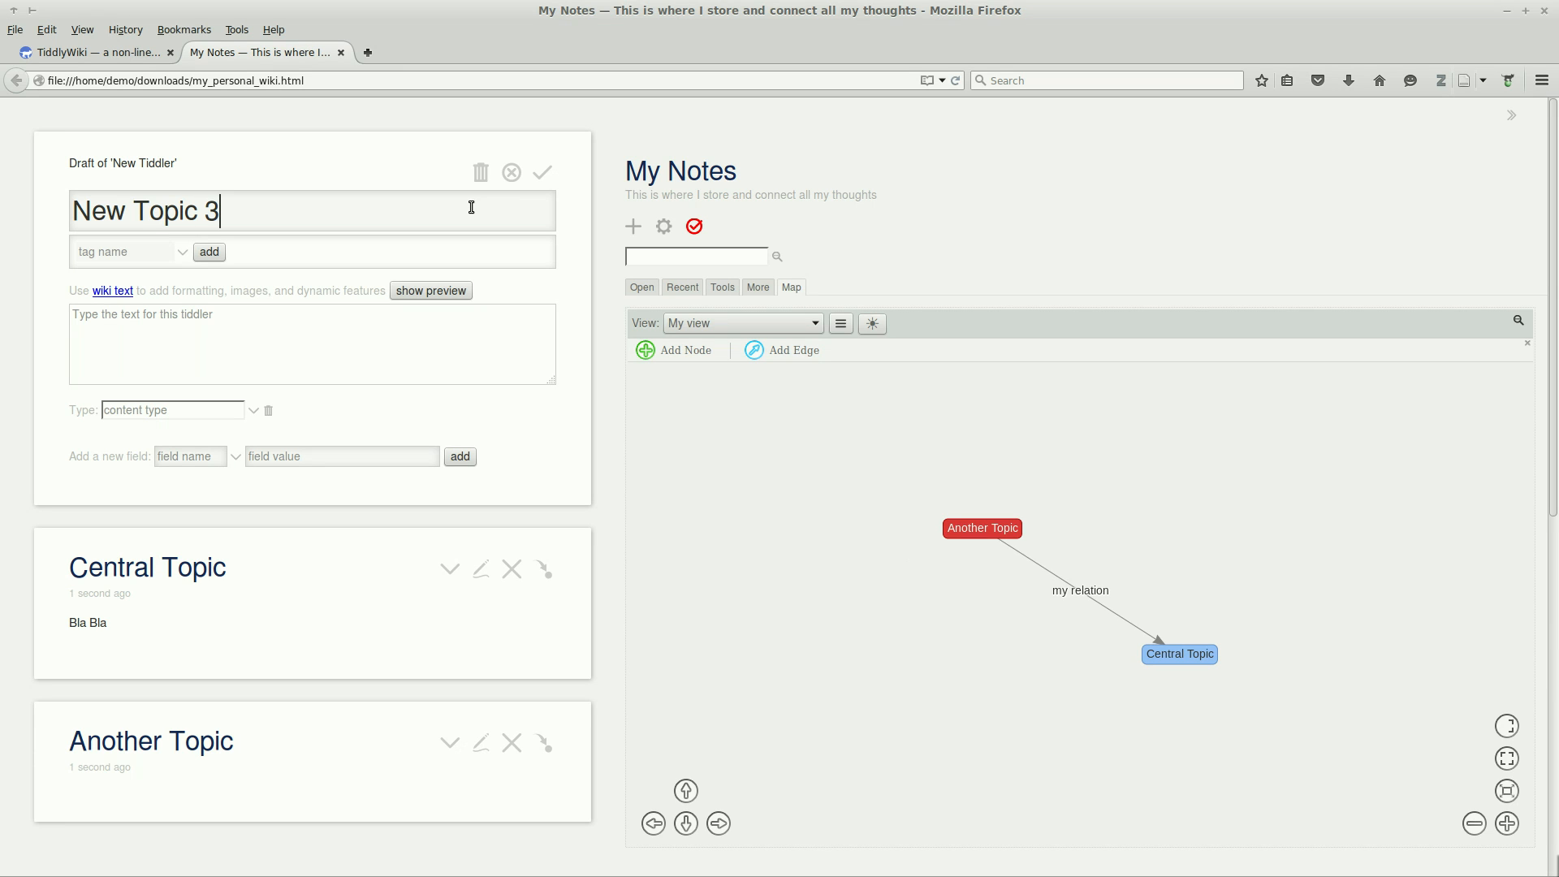
{"action": "left_click", "coordinate": [541, 173]}
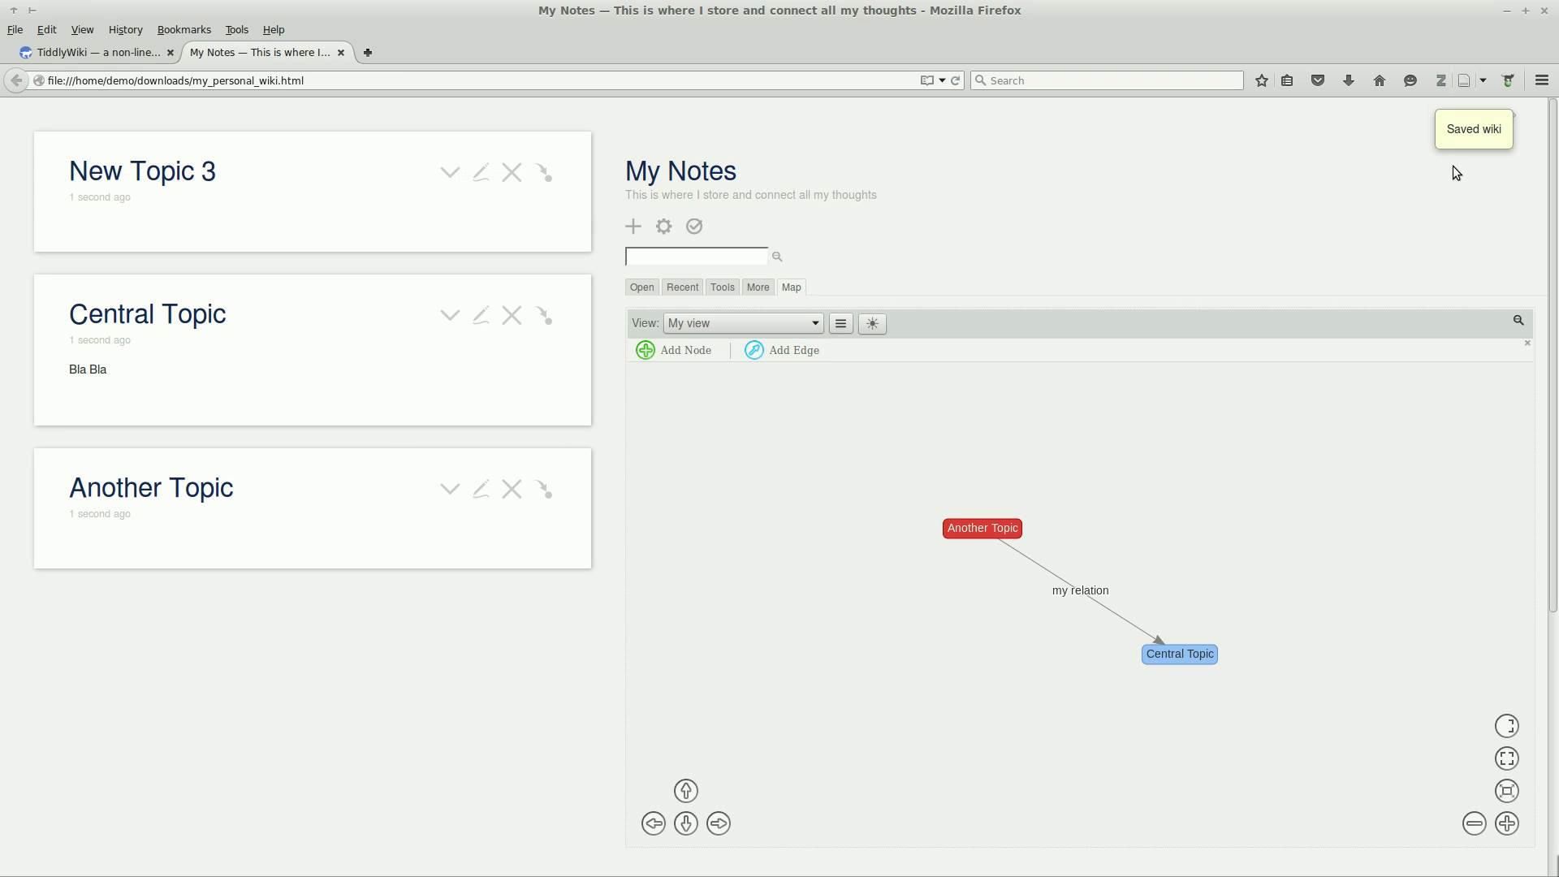
- Switch to the file manager showing the downloads folder and tile its window to the left half of the desktop
{"action": "left_click", "coordinate": [1506, 11]}
{"action": "left_click", "coordinate": [190, 182]}
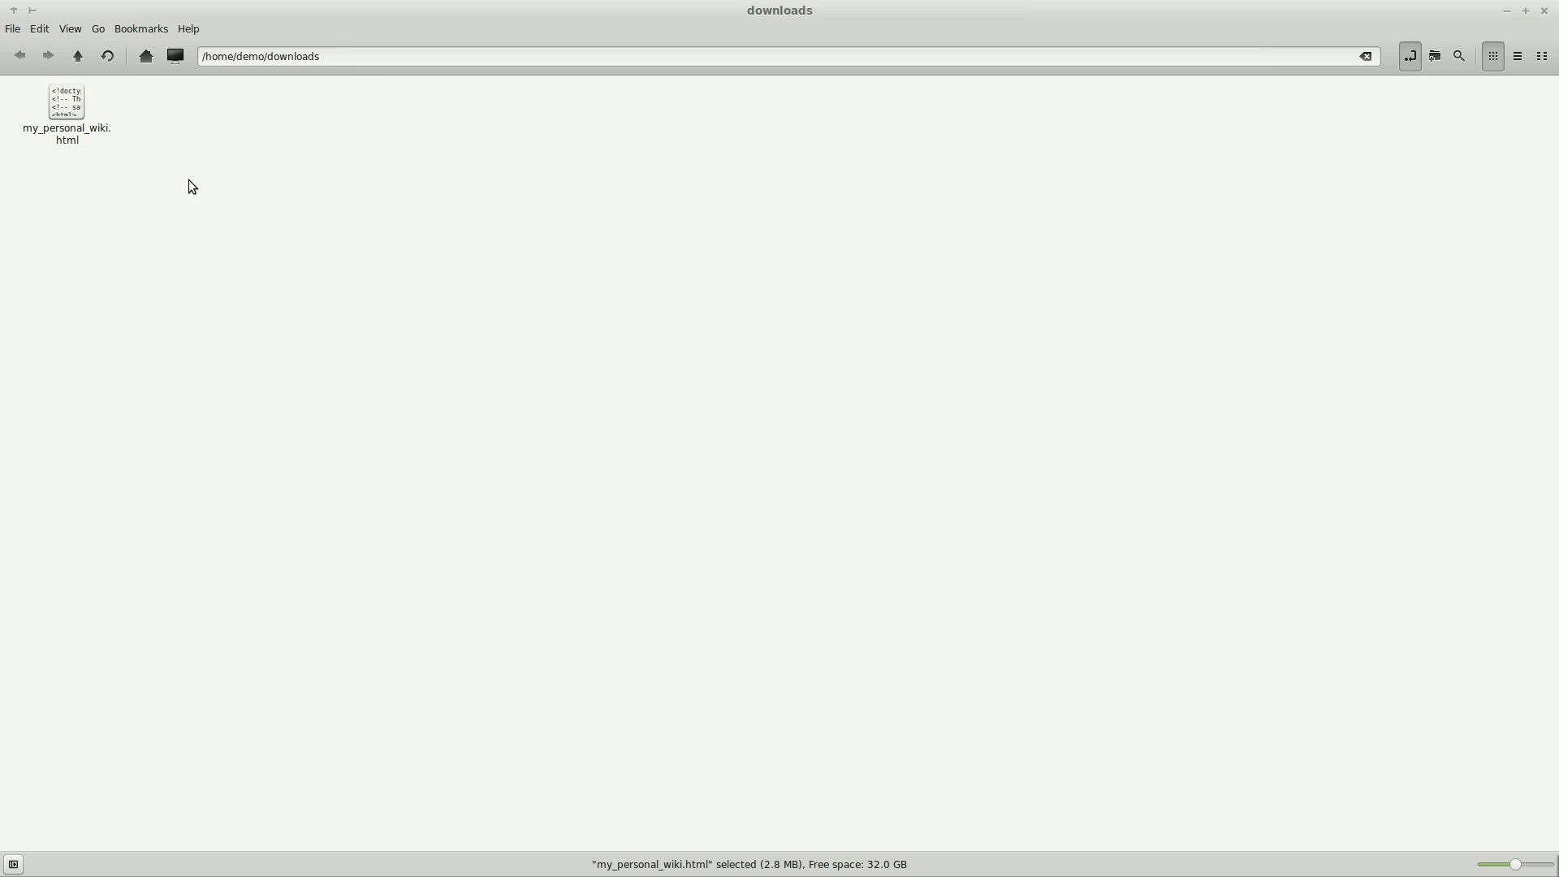
{"action": "left_click_drag", "start_coordinate": [325, 10], "coordinate": [16, 266]}
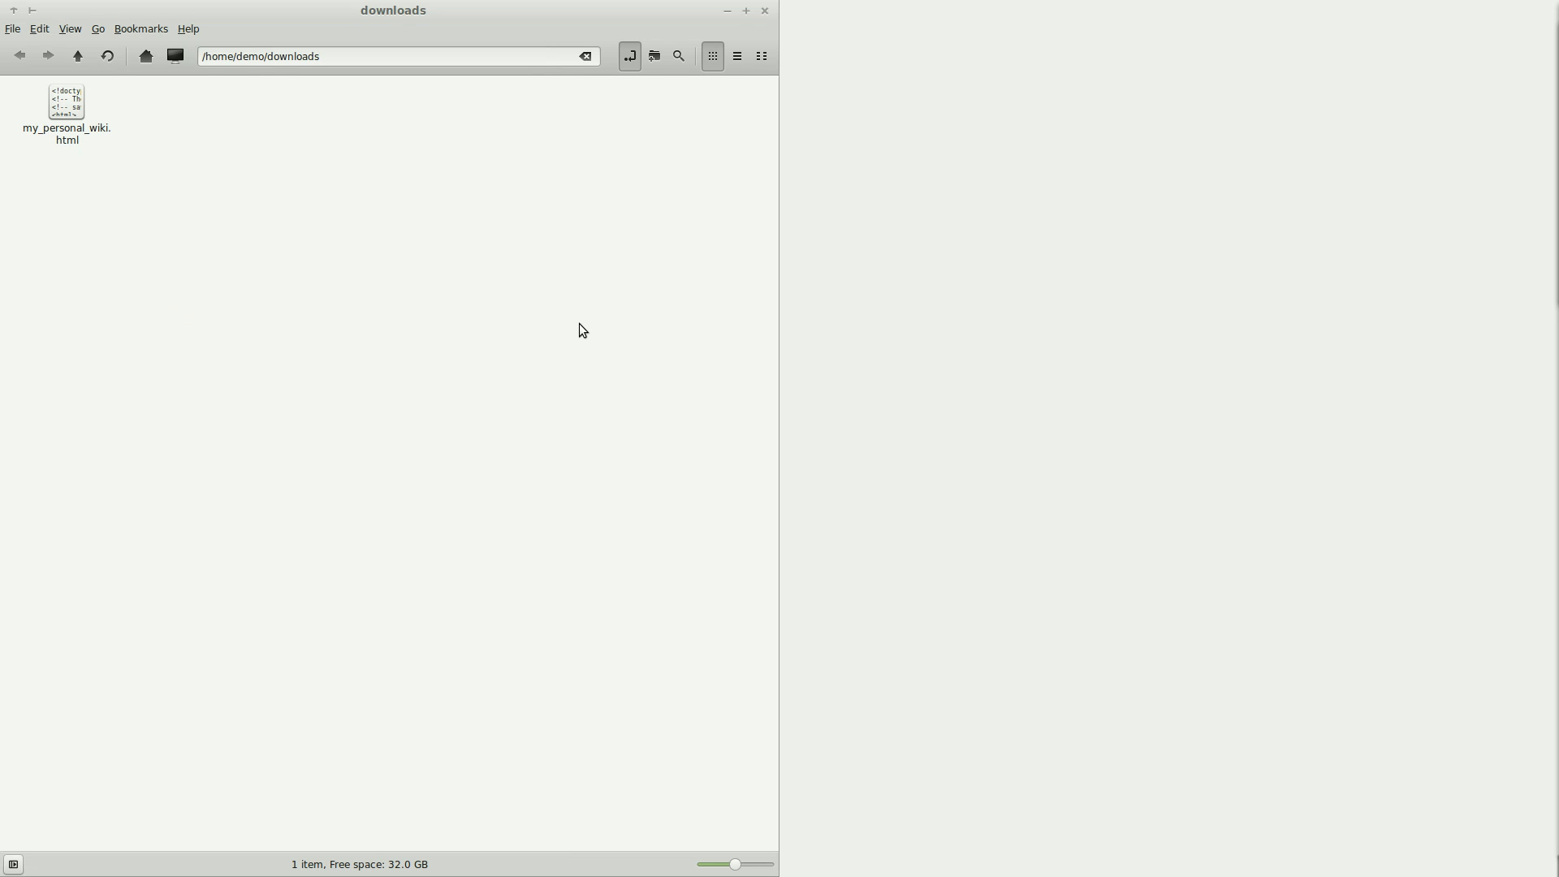
- Switch back to Firefox, close the My Notes tab and reopen my_personal_wiki.html from the downloads folder in a maximised Firefox window
{"action": "key", "text": "alt+Tab"}
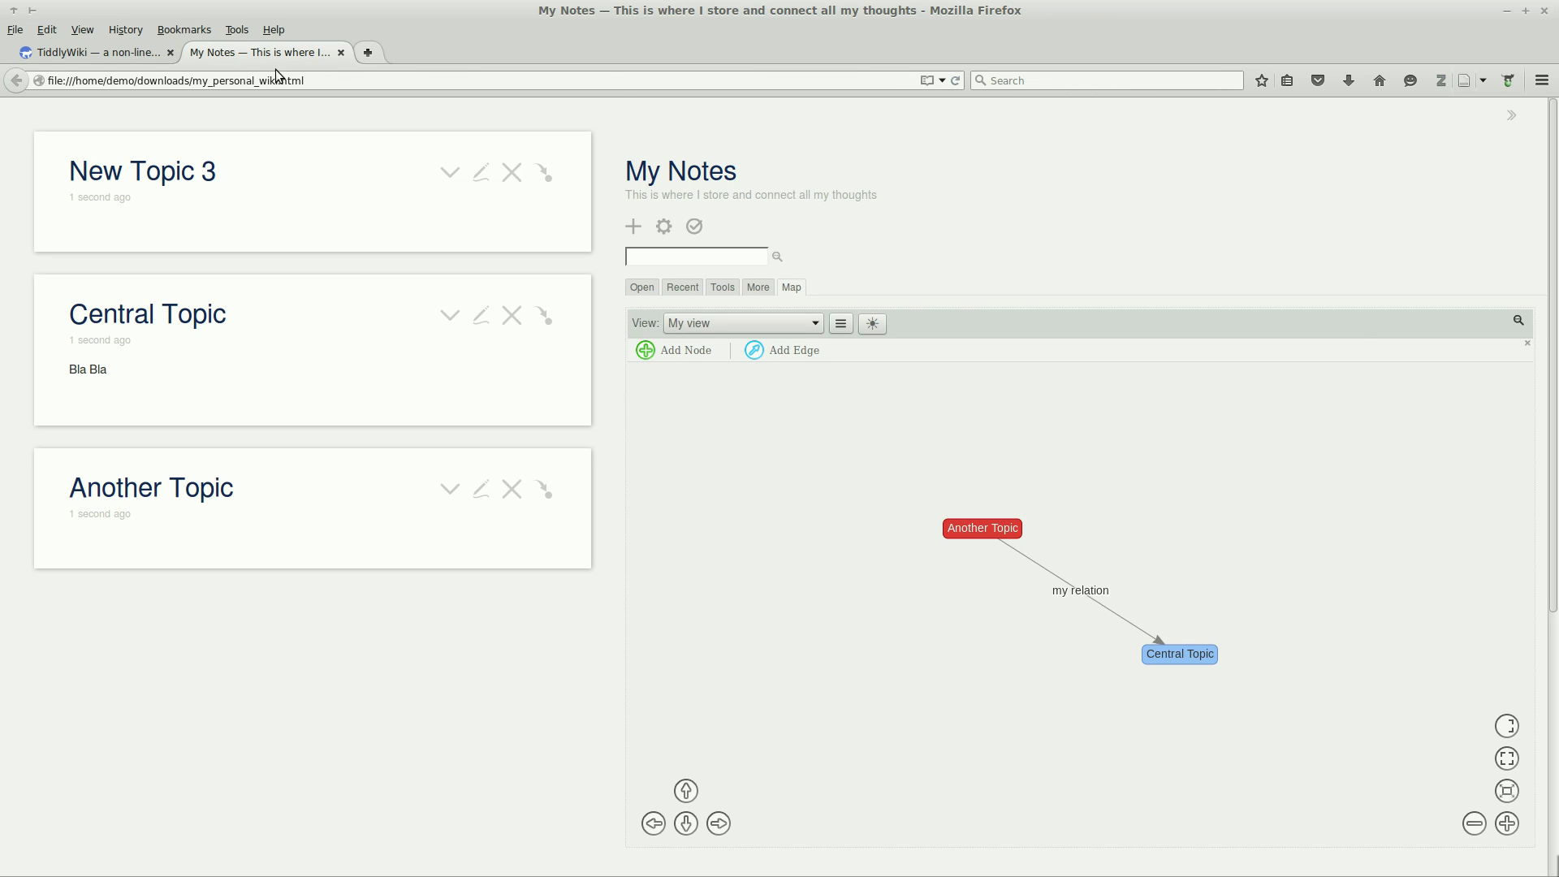
{"action": "left_click", "coordinate": [341, 52]}
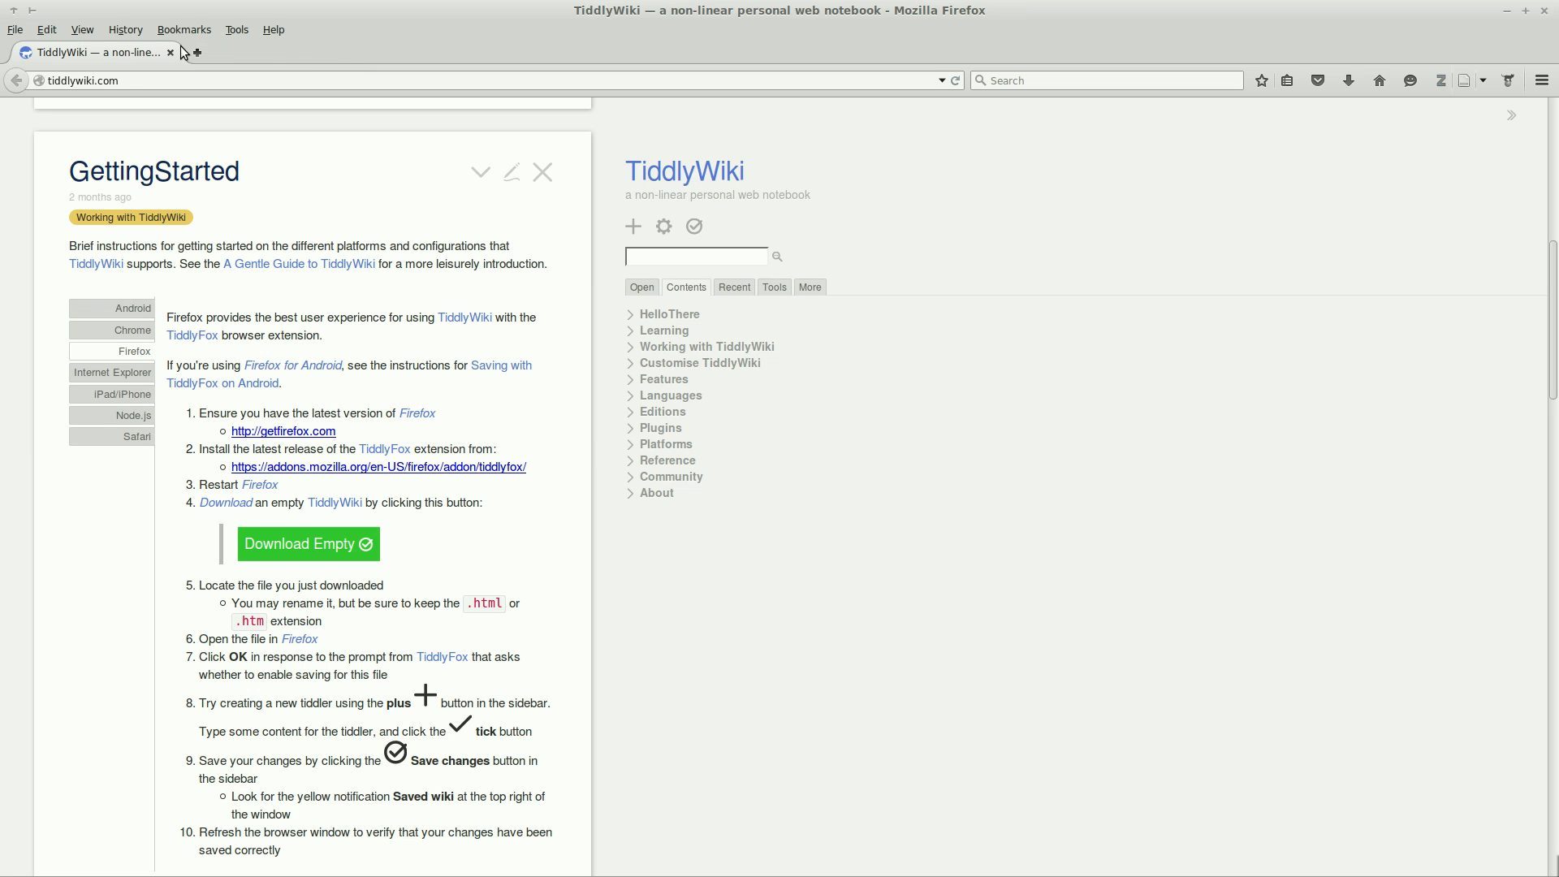
{"action": "double_click", "coordinate": [258, 16]}
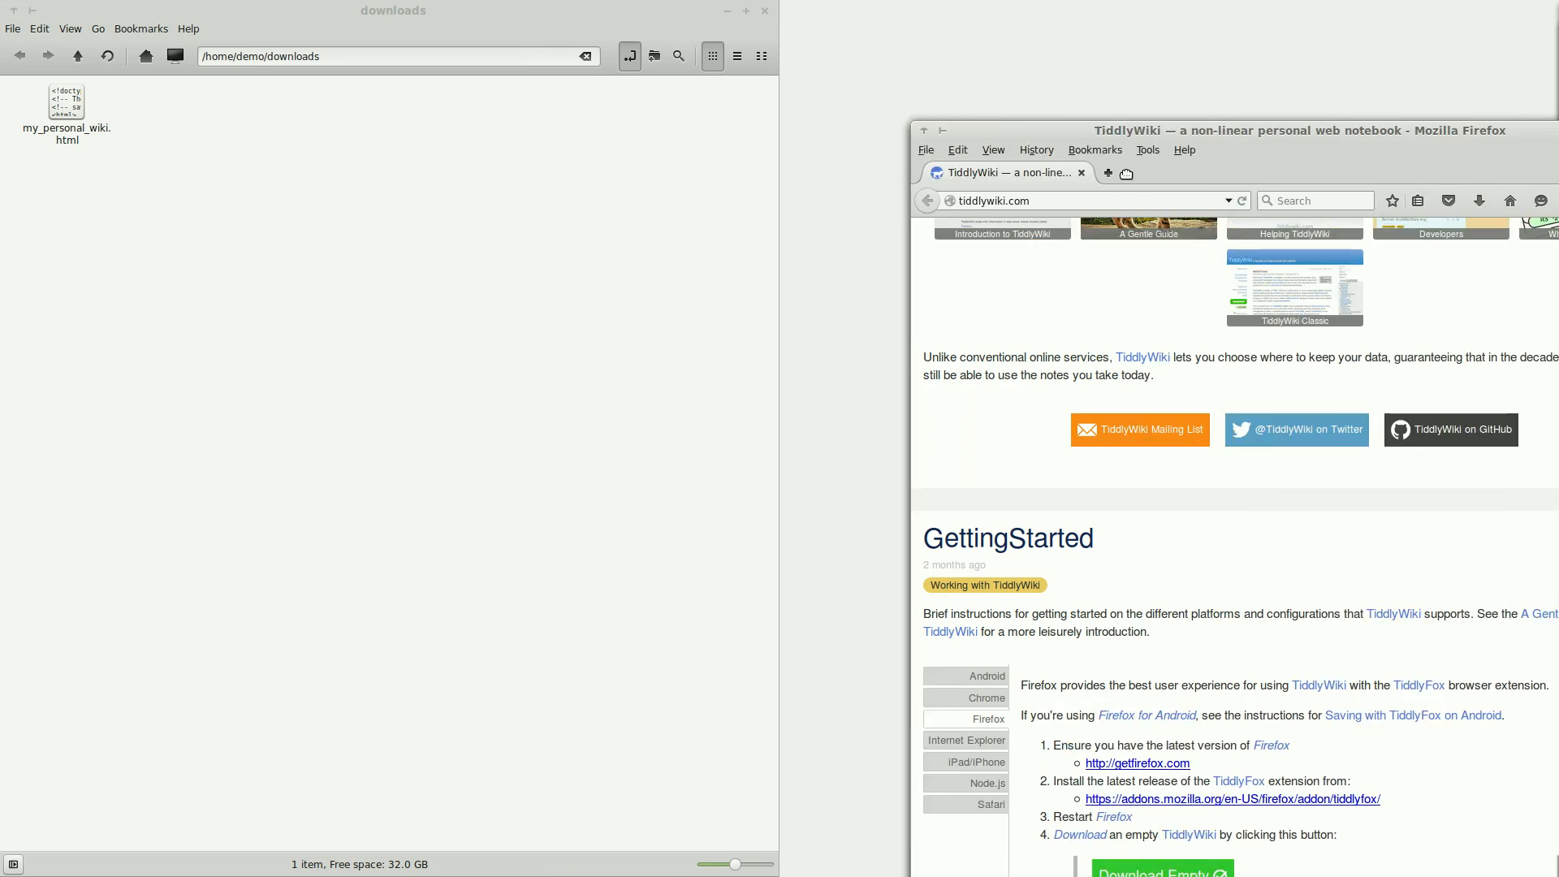
{"action": "left_click", "coordinate": [62, 135]}
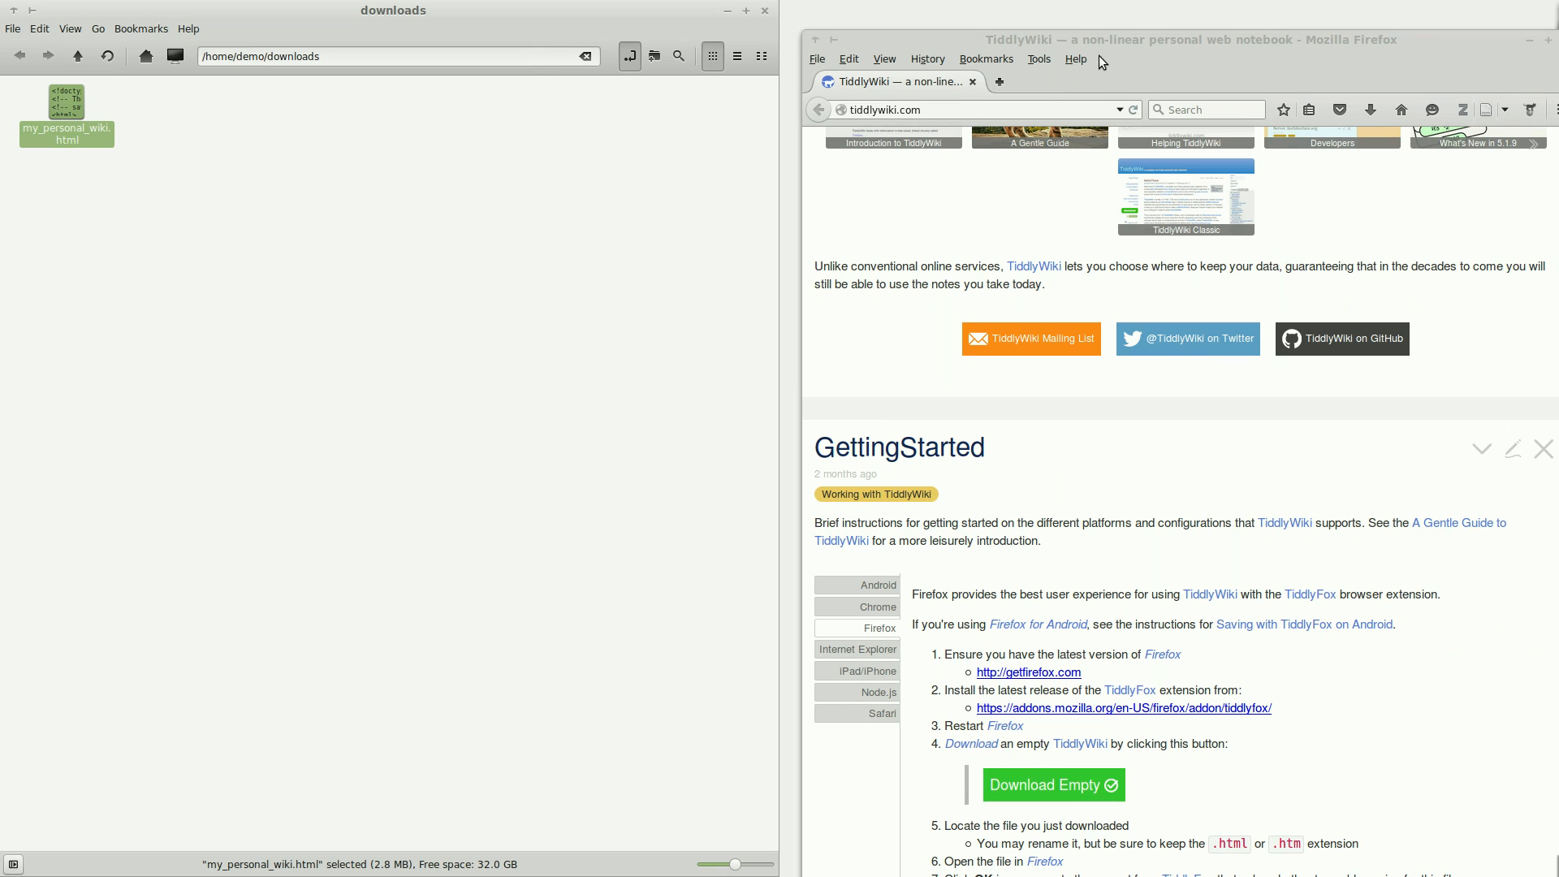
{"action": "double_click", "coordinate": [1131, 45]}
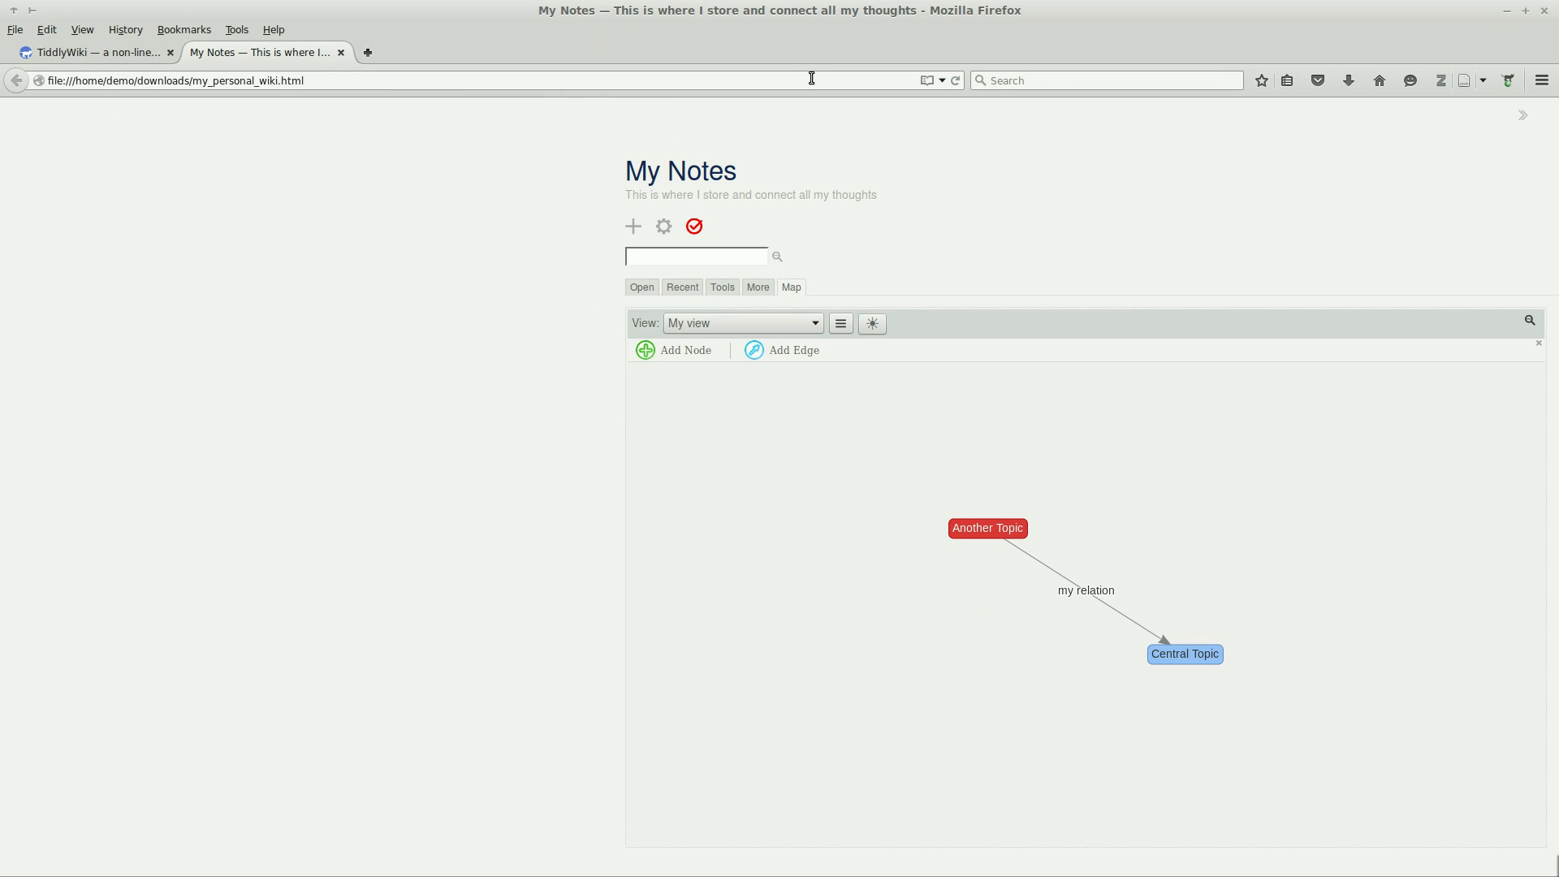
- Open the recently edited New Topic 3, Another Topic and Central Topic tiddlers, and return to the map
{"action": "left_click", "coordinate": [695, 288]}
{"action": "left_click", "coordinate": [677, 331]}
{"action": "left_click", "coordinate": [677, 348]}
{"action": "left_click", "coordinate": [674, 365]}
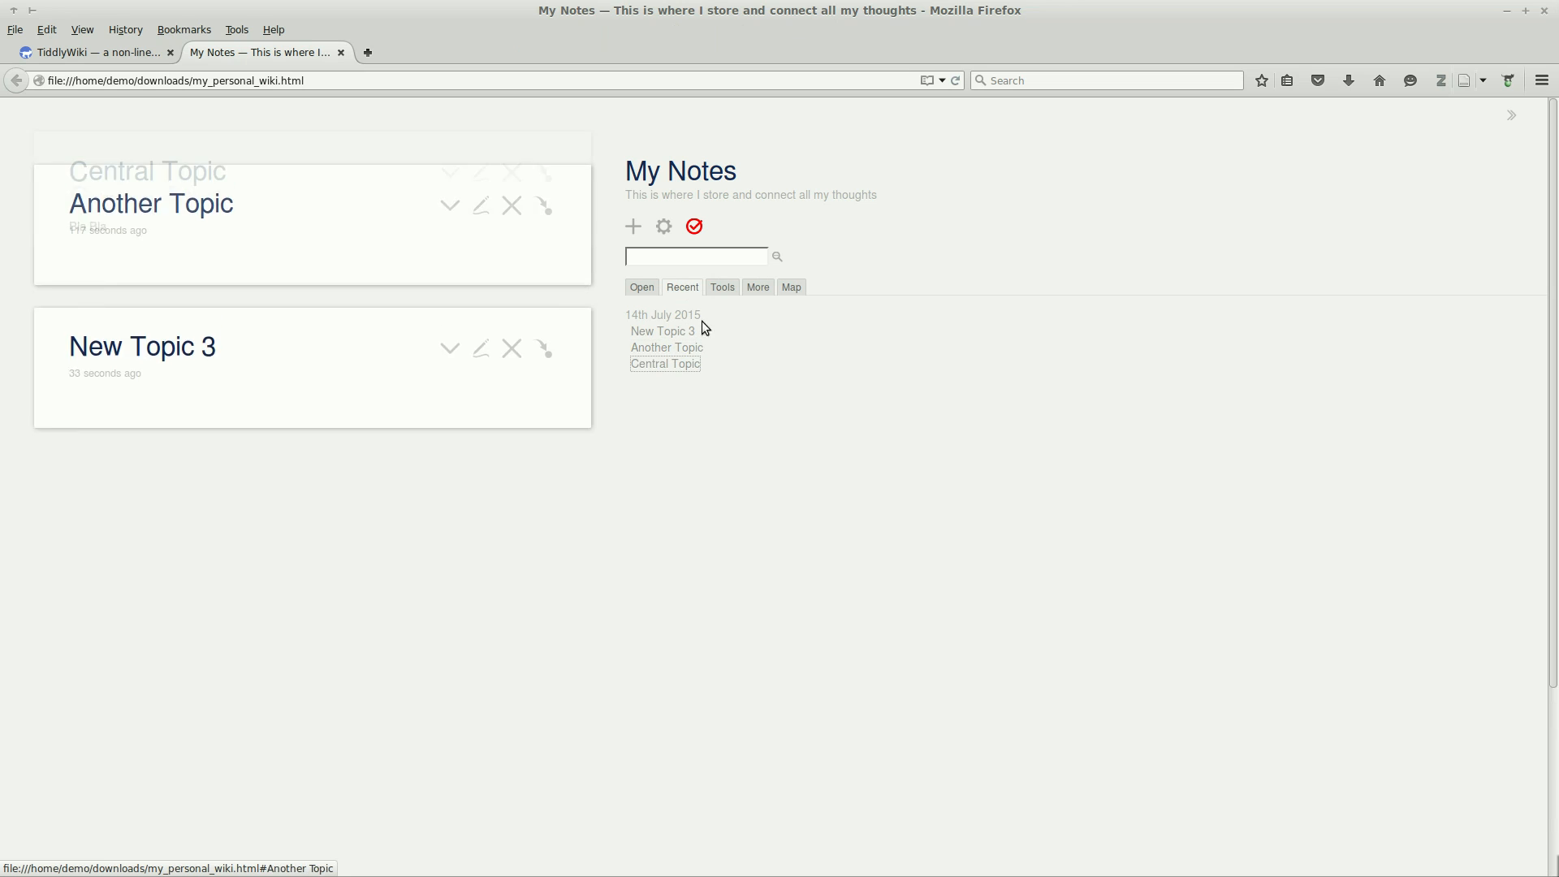
{"action": "left_click", "coordinate": [791, 287]}
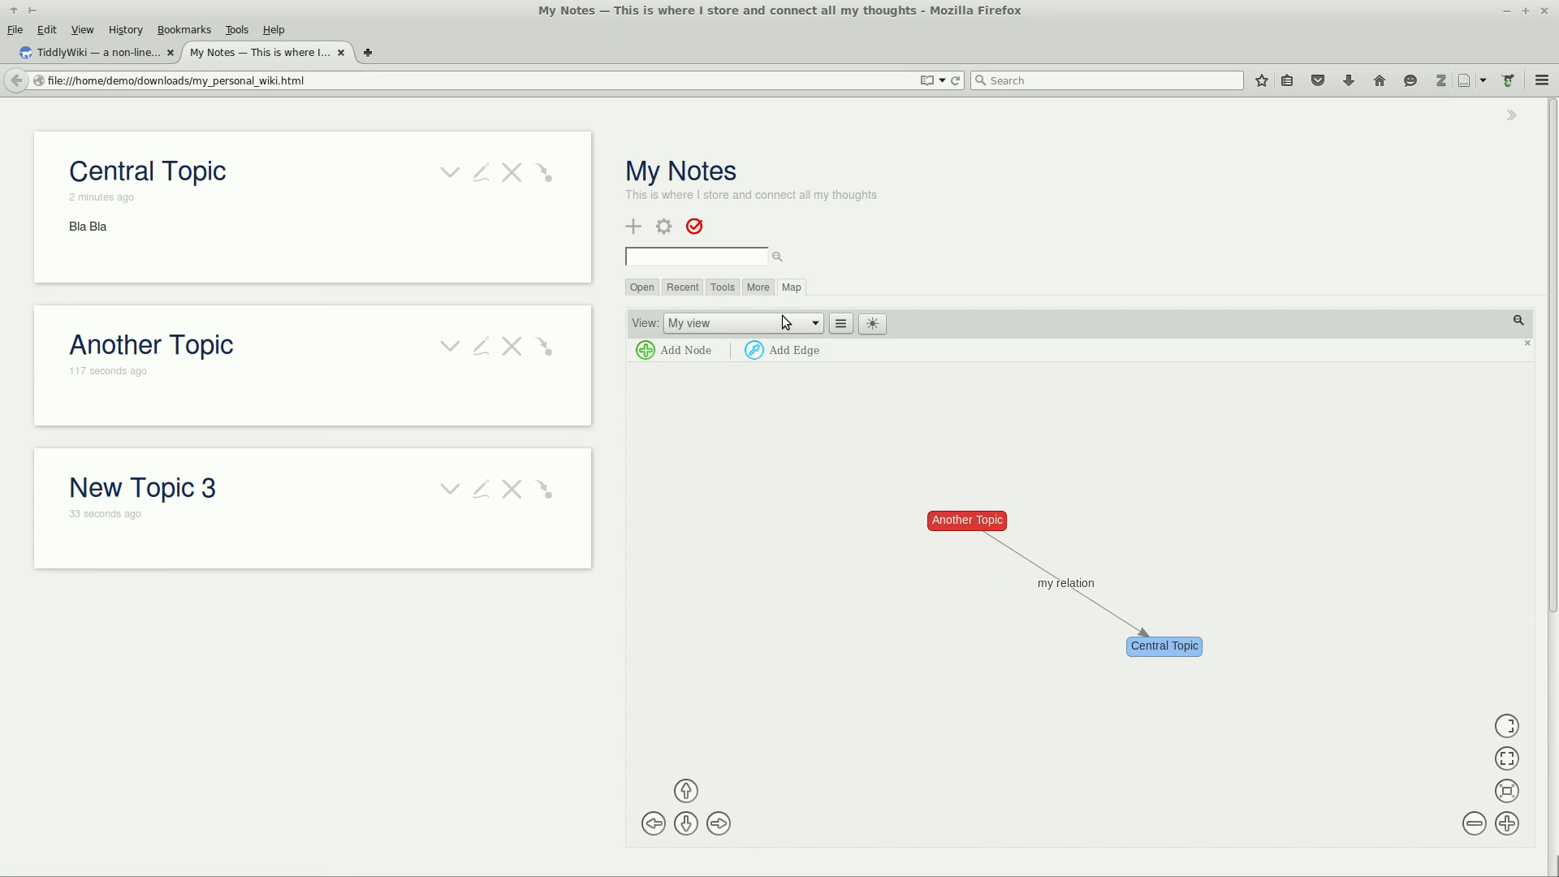